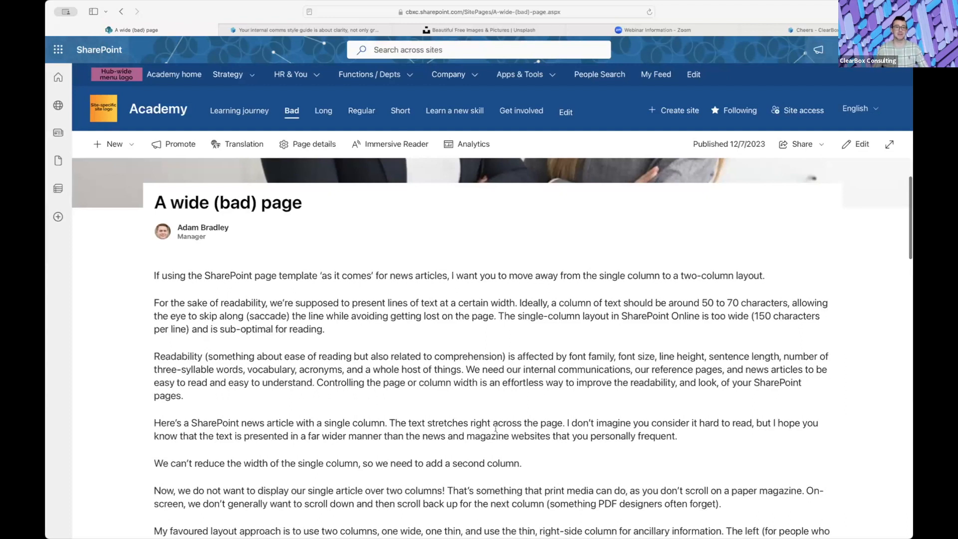
Review the wide page's title area and single-column body text to judge line width and readability.
{"action": "scroll", "coordinate": [467, 294], "scroll_direction": "up", "scroll_amount": 3}
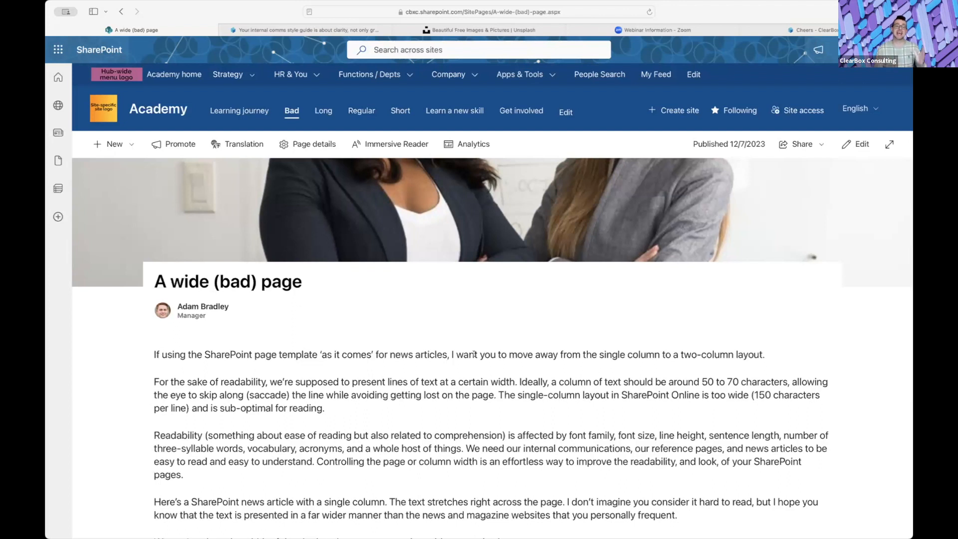
{"action": "scroll", "coordinate": [474, 354], "scroll_direction": "down", "scroll_amount": 5}
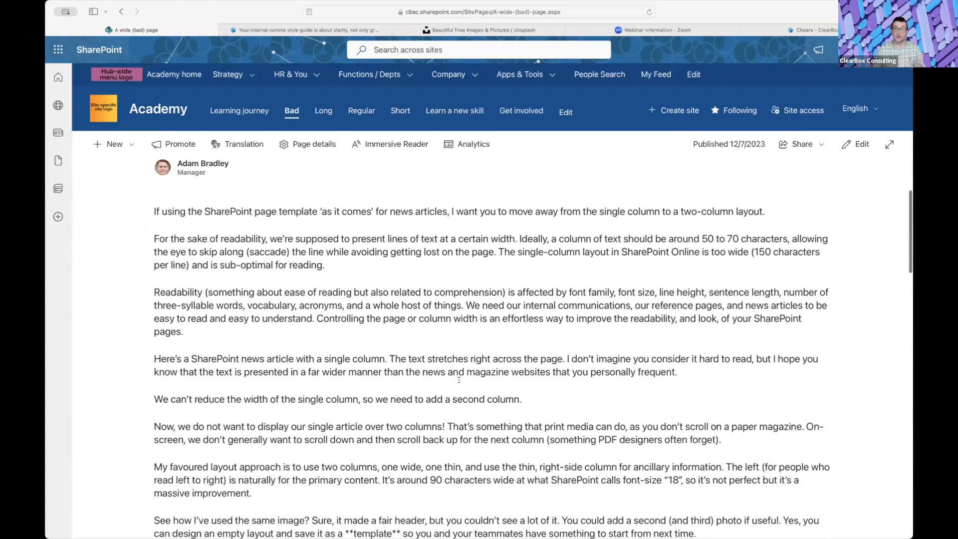
{"action": "scroll", "coordinate": [458, 380], "scroll_direction": "down", "scroll_amount": 3}
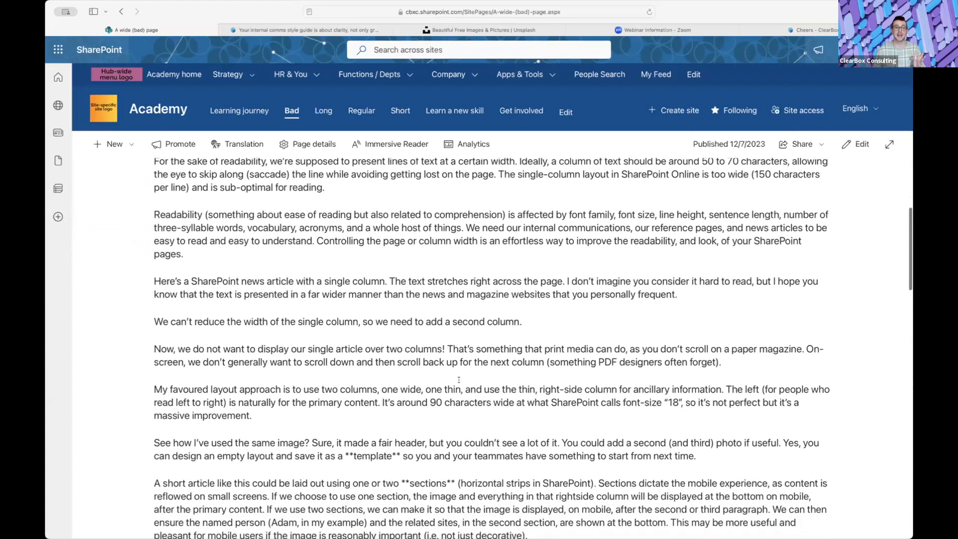
{"action": "scroll", "coordinate": [459, 380], "scroll_direction": "down", "scroll_amount": 2}
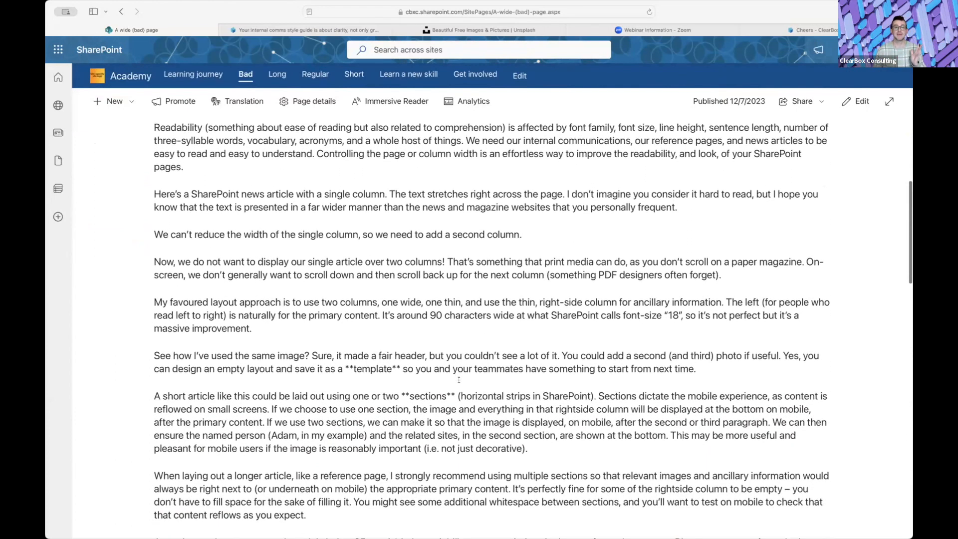
{"action": "scroll", "coordinate": [459, 380], "scroll_direction": "down", "scroll_amount": 1}
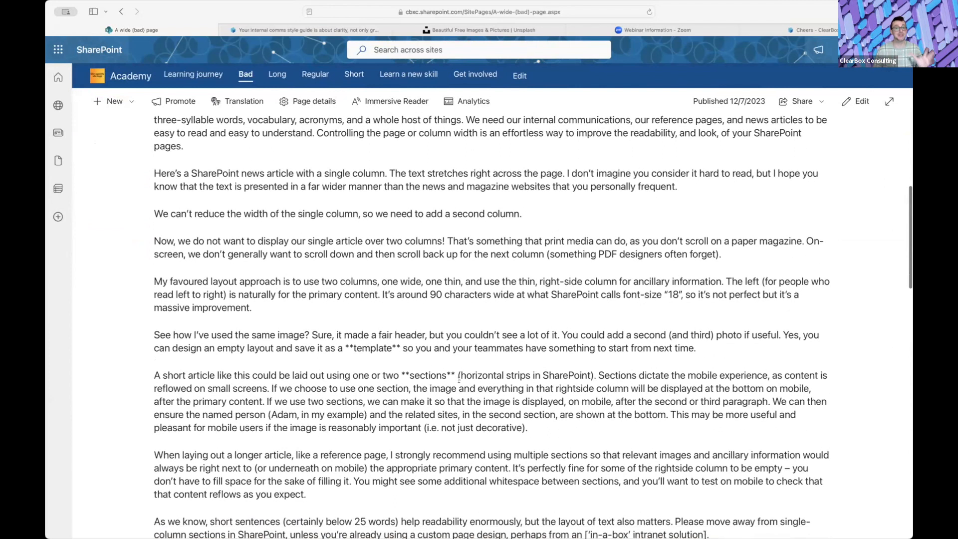
{"action": "scroll", "coordinate": [458, 380], "scroll_direction": "down", "scroll_amount": 2}
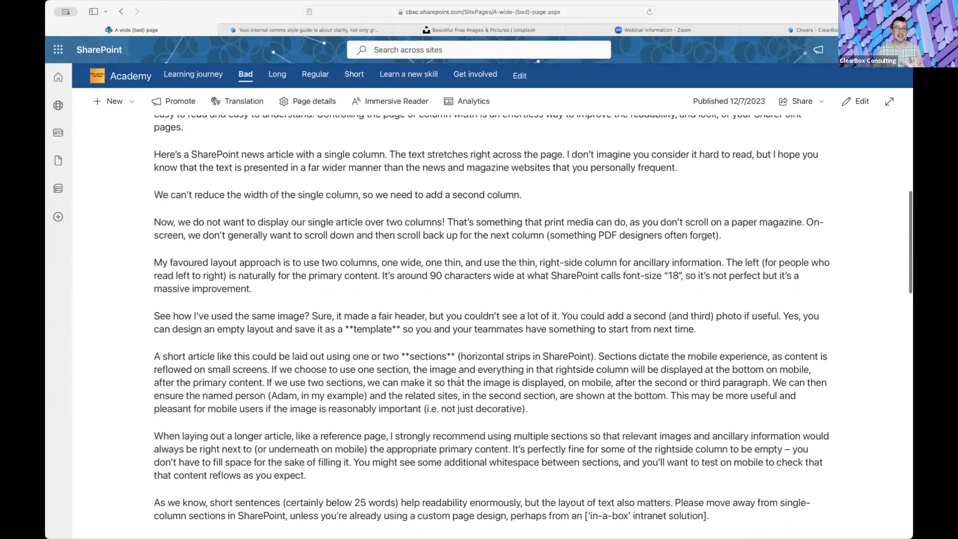
{"action": "scroll", "coordinate": [459, 380], "scroll_direction": "up", "scroll_amount": 2}
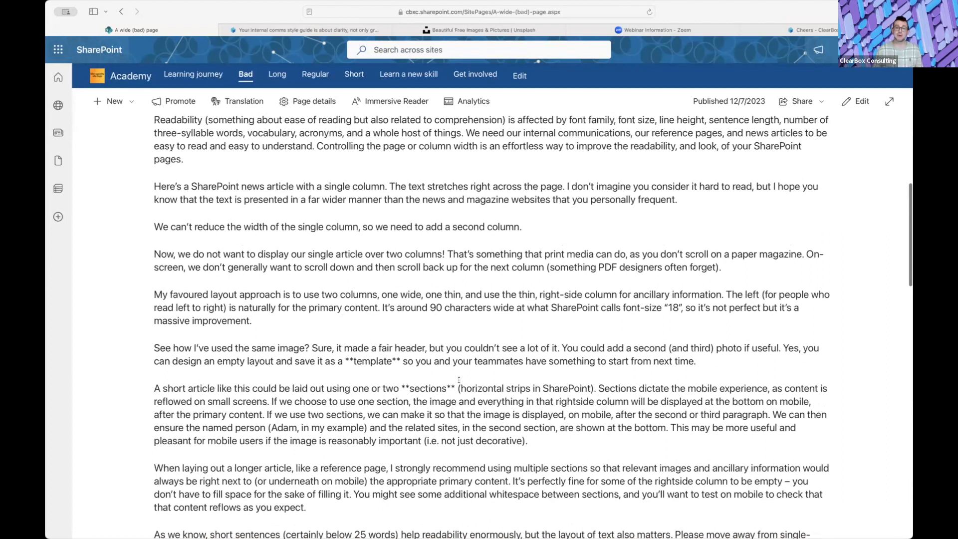
{"action": "scroll", "coordinate": [458, 380], "scroll_direction": "up", "scroll_amount": 2}
Examine the embedded two-column news article example below the body text and compare it with the wide page's opening text.
{"action": "scroll", "coordinate": [459, 380], "scroll_direction": "down", "scroll_amount": 10}
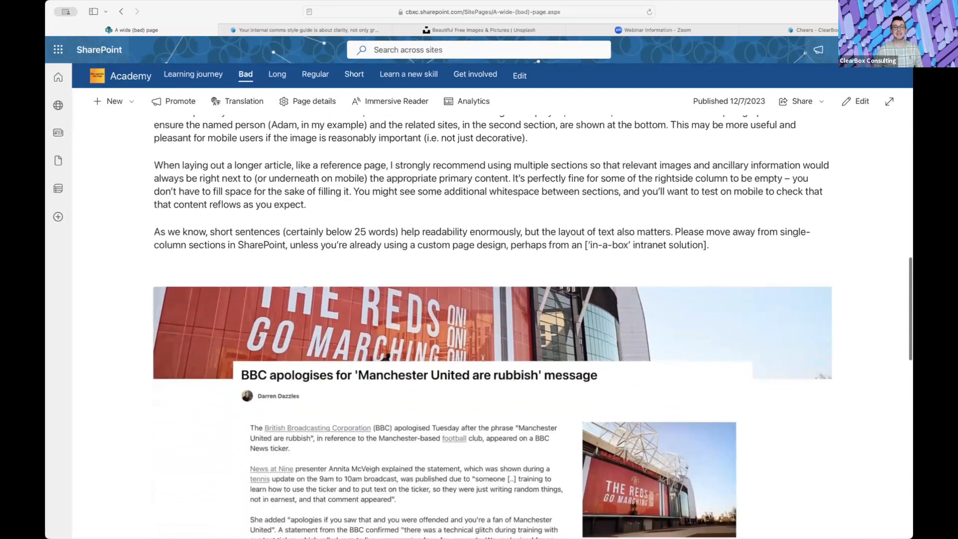
{"action": "scroll", "coordinate": [483, 358], "scroll_direction": "down", "scroll_amount": 1}
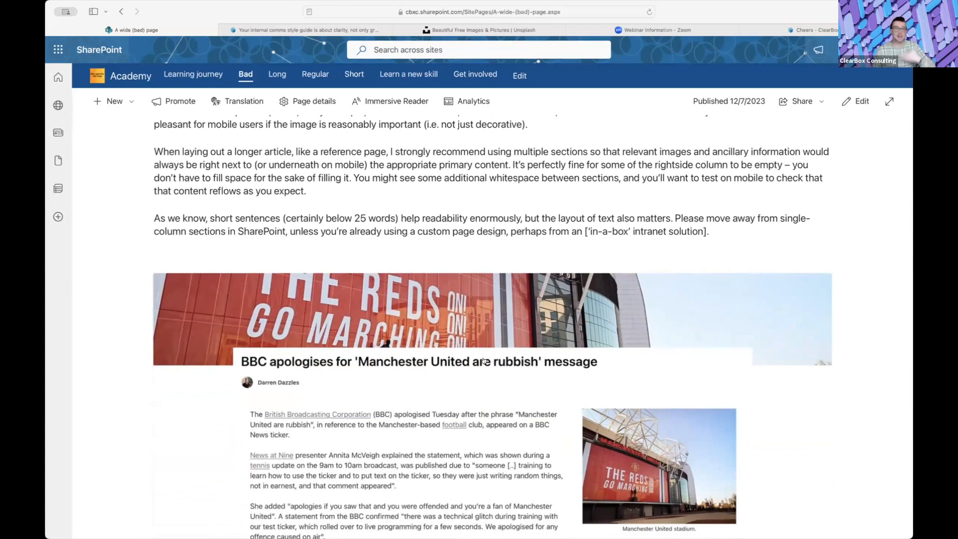
{"action": "scroll", "coordinate": [484, 360], "scroll_direction": "down", "scroll_amount": 3}
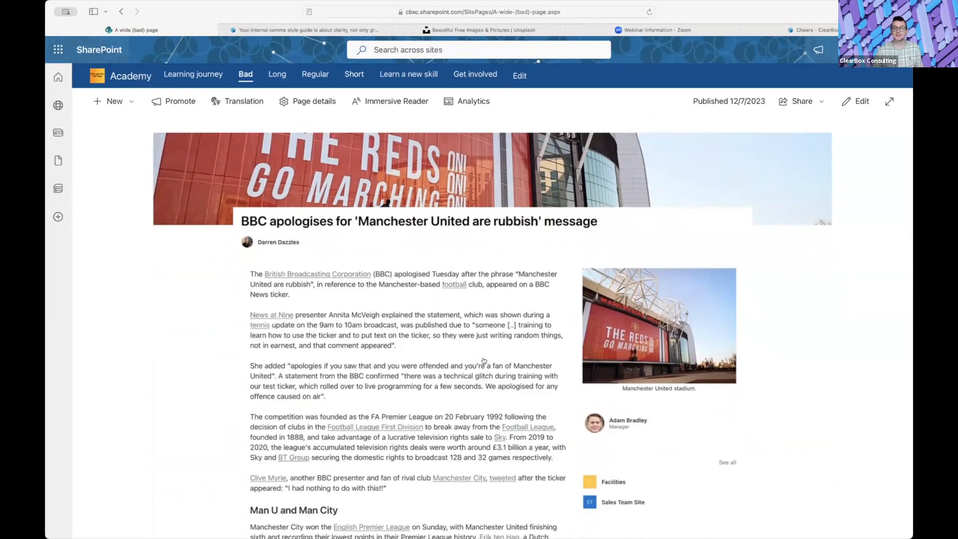
{"action": "scroll", "coordinate": [483, 360], "scroll_direction": "down", "scroll_amount": 10}
{"action": "scroll", "coordinate": [483, 360], "scroll_direction": "up", "scroll_amount": 9}
{"action": "scroll", "coordinate": [483, 360], "scroll_direction": "up", "scroll_amount": 15}
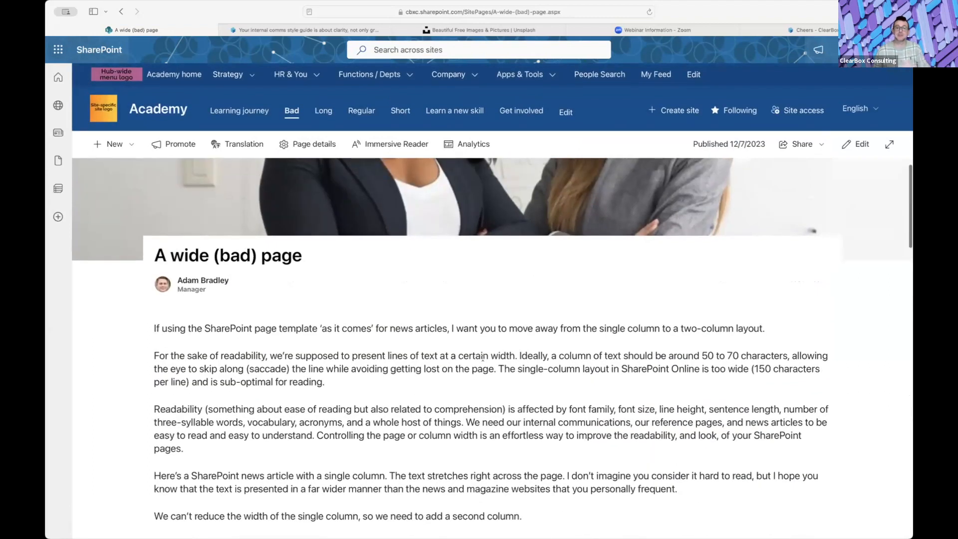
Inspect the full-width Documents library at the end of the wide page and return to the page title.
{"action": "scroll", "coordinate": [482, 357], "scroll_direction": "down", "scroll_amount": 4}
{"action": "scroll", "coordinate": [483, 358], "scroll_direction": "down", "scroll_amount": 20}
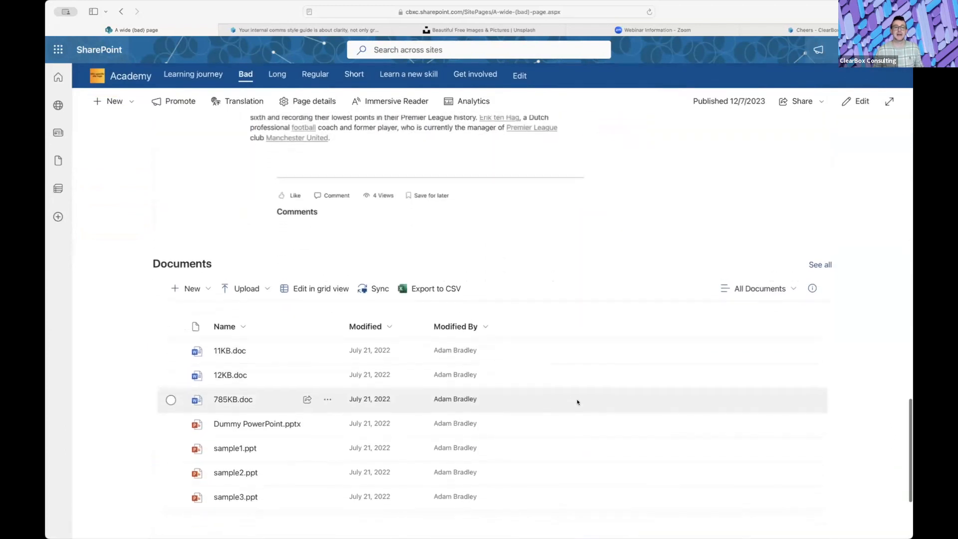
{"action": "scroll", "coordinate": [577, 402], "scroll_direction": "down", "scroll_amount": 3}
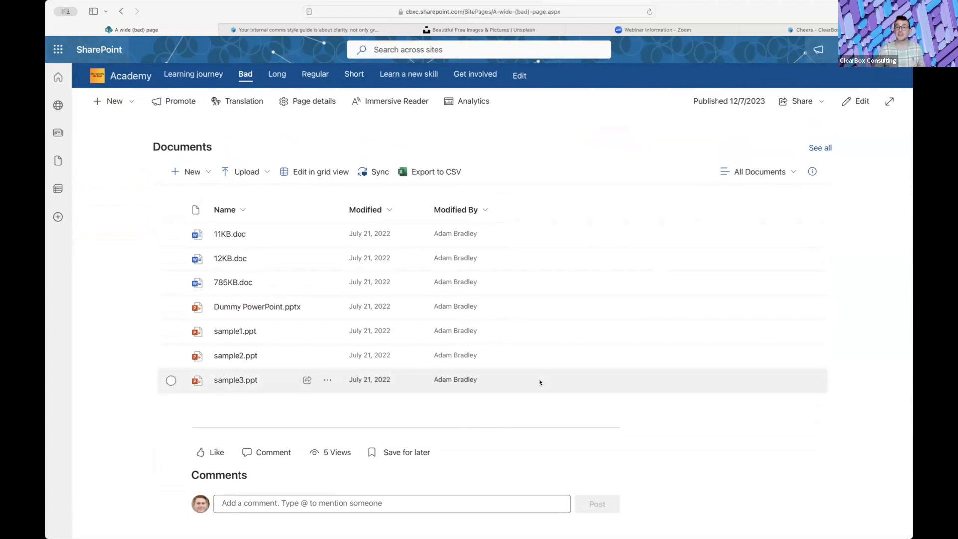
{"action": "scroll", "coordinate": [319, 379], "scroll_direction": "up", "scroll_amount": 3}
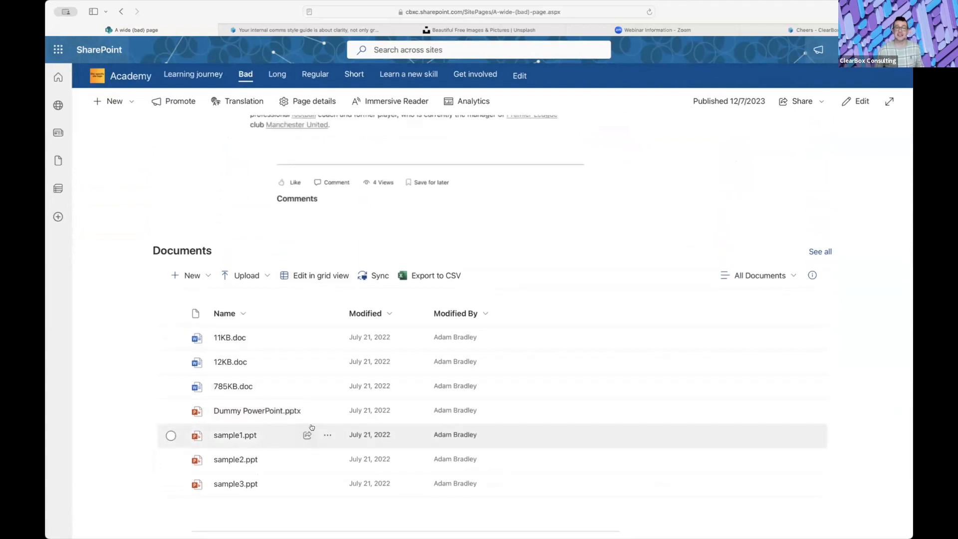
{"action": "scroll", "coordinate": [312, 428], "scroll_direction": "up", "scroll_amount": 10}
{"action": "scroll", "coordinate": [312, 428], "scroll_direction": "up", "scroll_amount": 10}
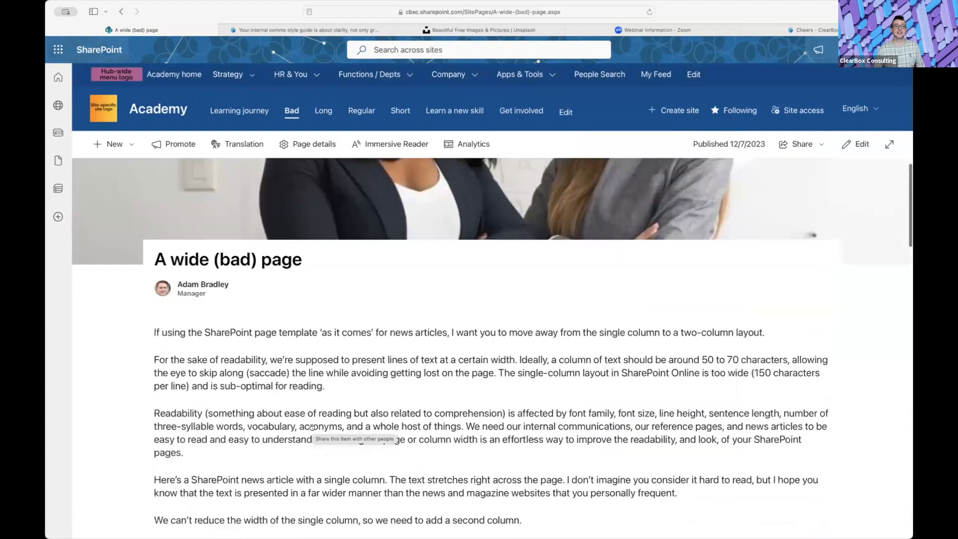
Open the page template gallery for a new page and preview Microsoft's Visual and Basic text templates.
{"action": "left_click", "coordinate": [131, 145]}
{"action": "left_click", "coordinate": [337, 310]}
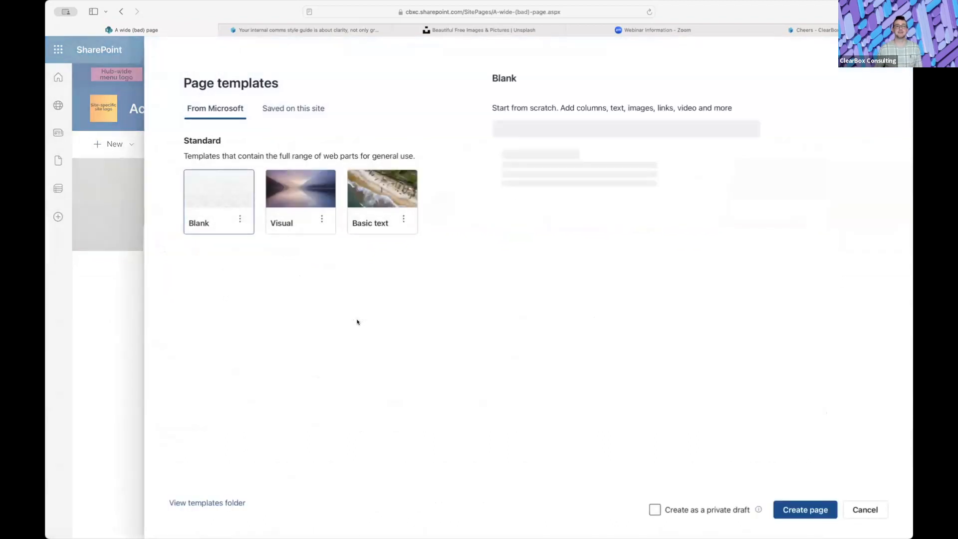
{"action": "left_click", "coordinate": [306, 187]}
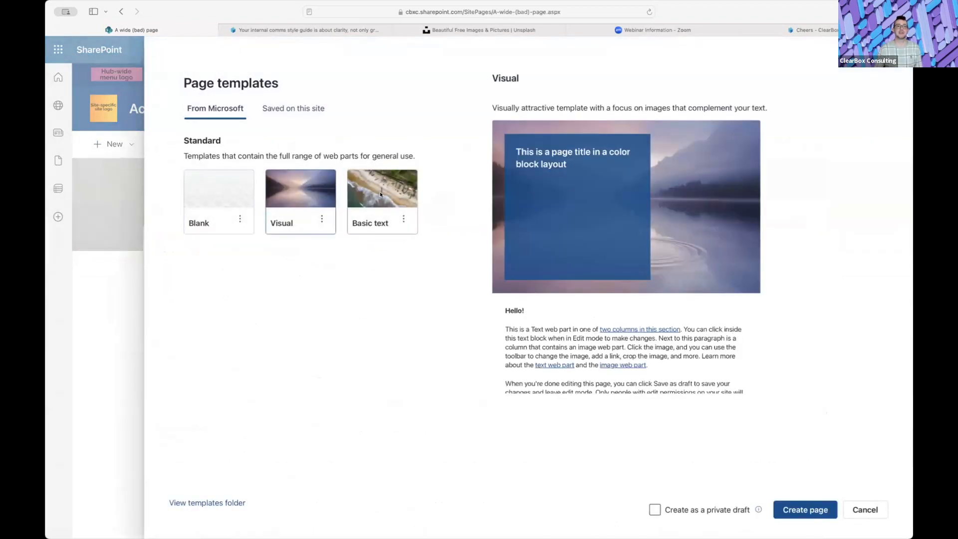
{"action": "left_click", "coordinate": [379, 191]}
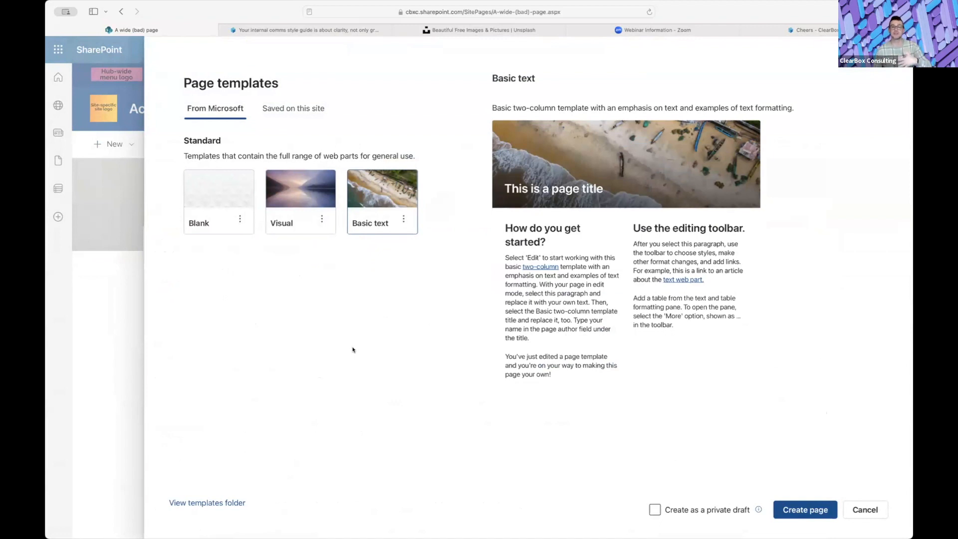
Compare the site's saved custom templates with the Microsoft ones, and close the gallery without creating a page.
{"action": "left_click", "coordinate": [284, 114]}
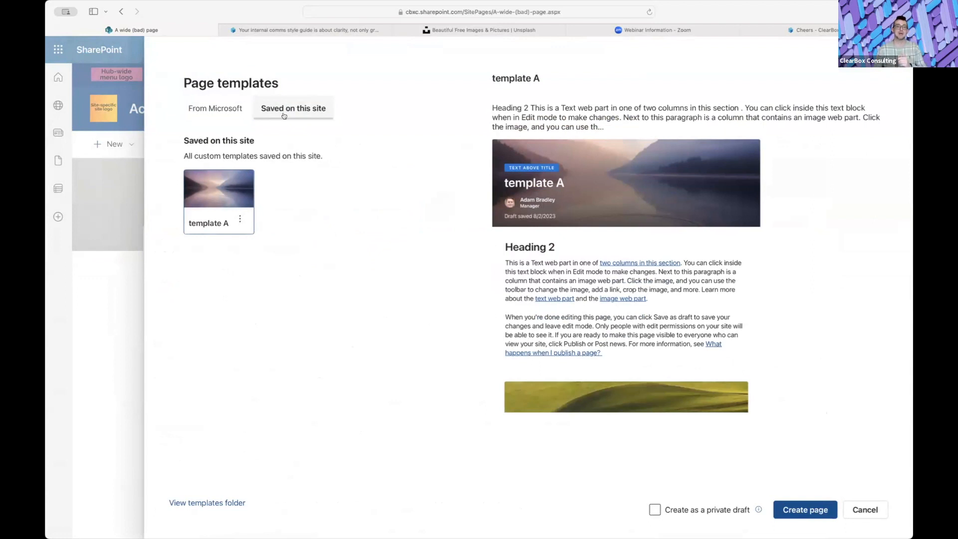
{"action": "left_click", "coordinate": [246, 107]}
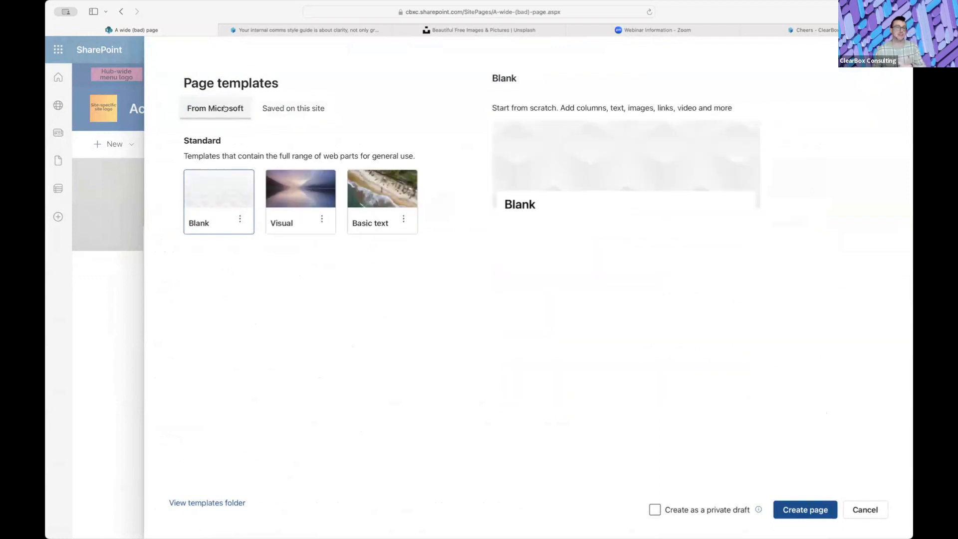
{"action": "left_click", "coordinate": [270, 108]}
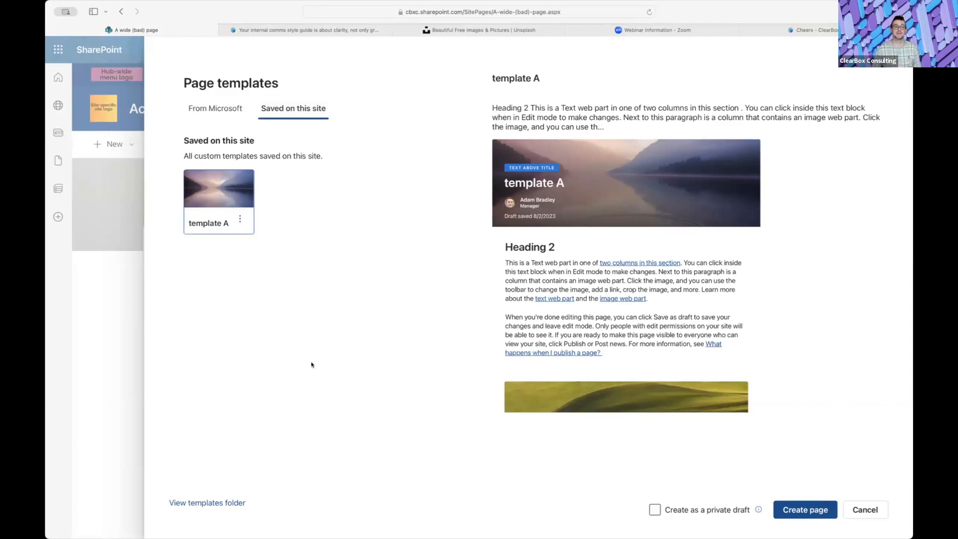
{"action": "left_click", "coordinate": [873, 510]}
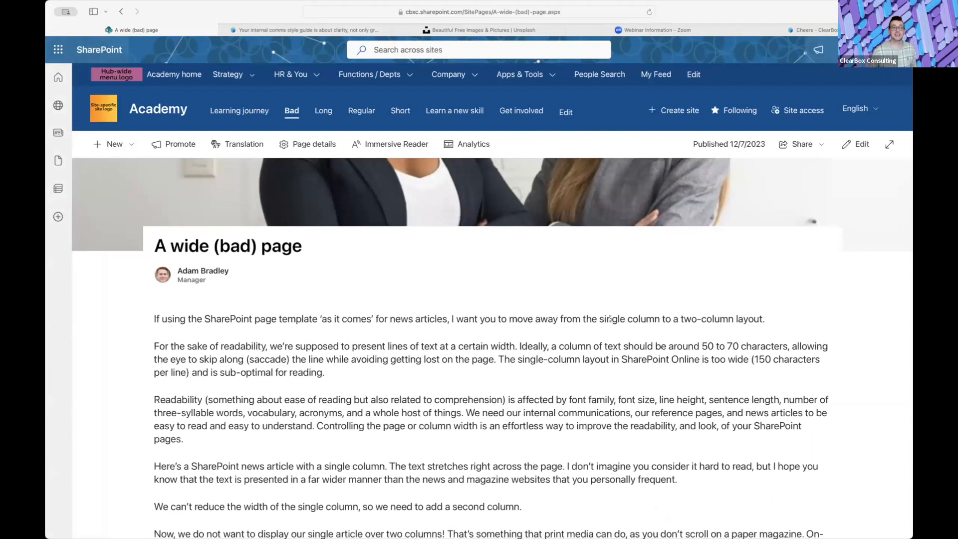
Open the site's Long page and examine its title banner and opening two-column section with text and a captioned image.
{"action": "left_click", "coordinate": [327, 109]}
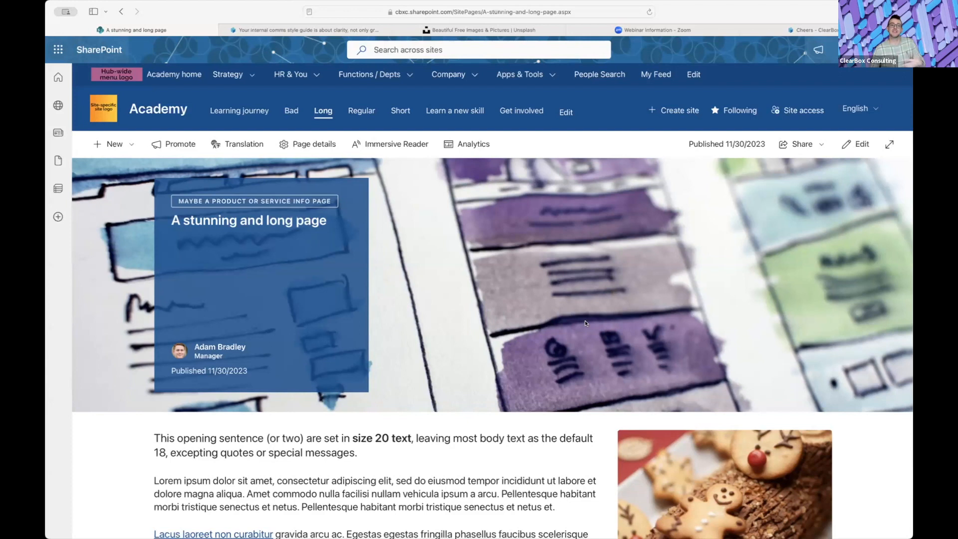
{"action": "scroll", "coordinate": [584, 323], "scroll_direction": "down", "scroll_amount": 1}
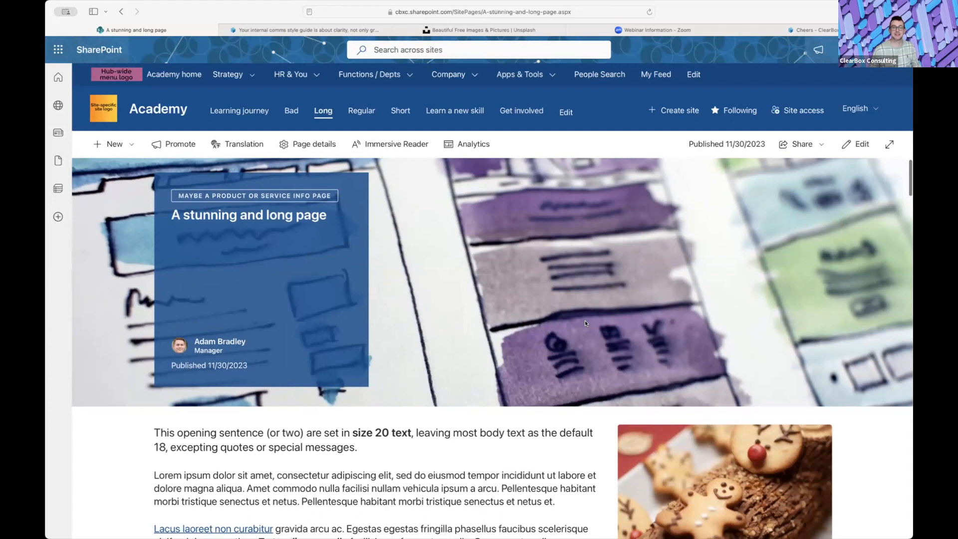
{"action": "scroll", "coordinate": [584, 322], "scroll_direction": "down", "scroll_amount": 3}
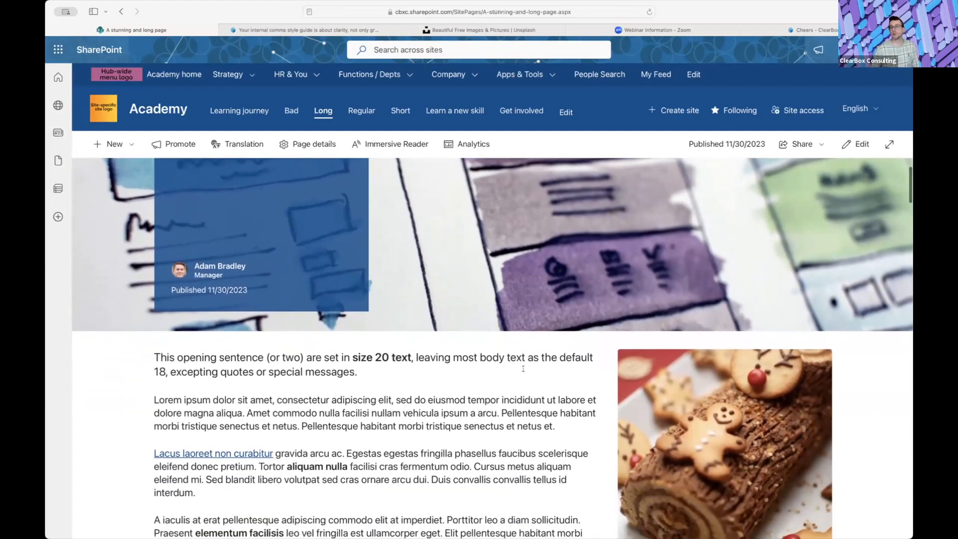
{"action": "scroll", "coordinate": [522, 369], "scroll_direction": "down", "scroll_amount": 3}
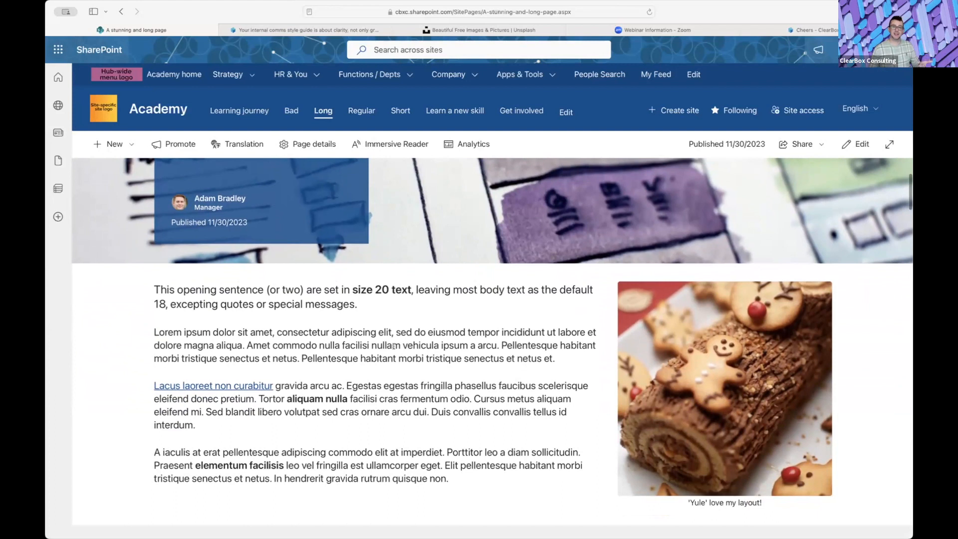
{"action": "scroll", "coordinate": [394, 346], "scroll_direction": "down", "scroll_amount": 3}
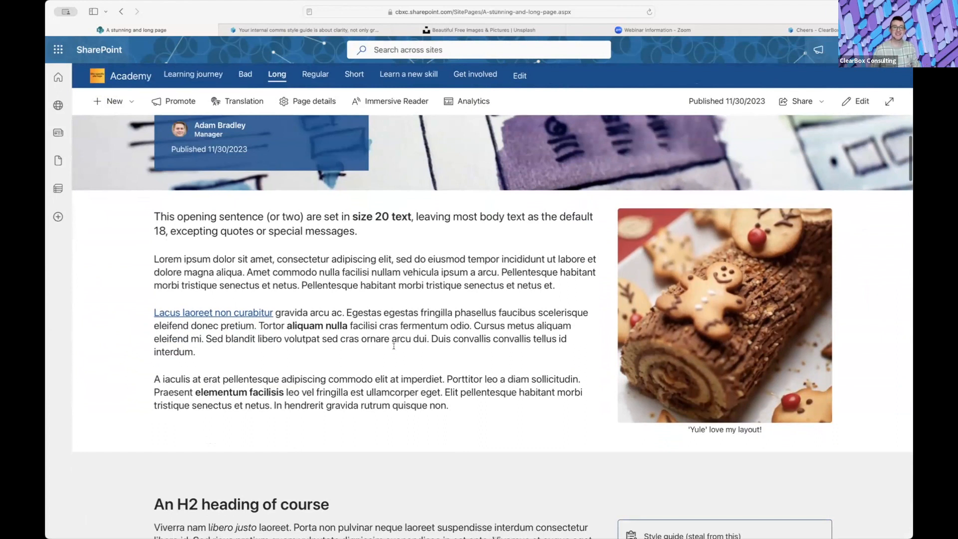
{"action": "scroll", "coordinate": [394, 345], "scroll_direction": "down", "scroll_amount": 2}
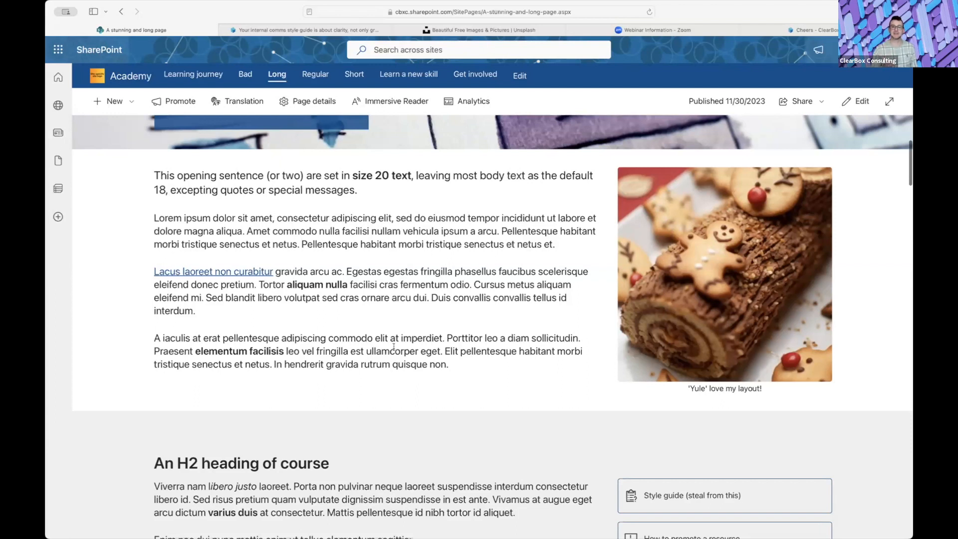
Examine the shaded H2 section with its numbered list and the column of link buttons beside it.
{"action": "scroll", "coordinate": [394, 346], "scroll_direction": "down", "scroll_amount": 4}
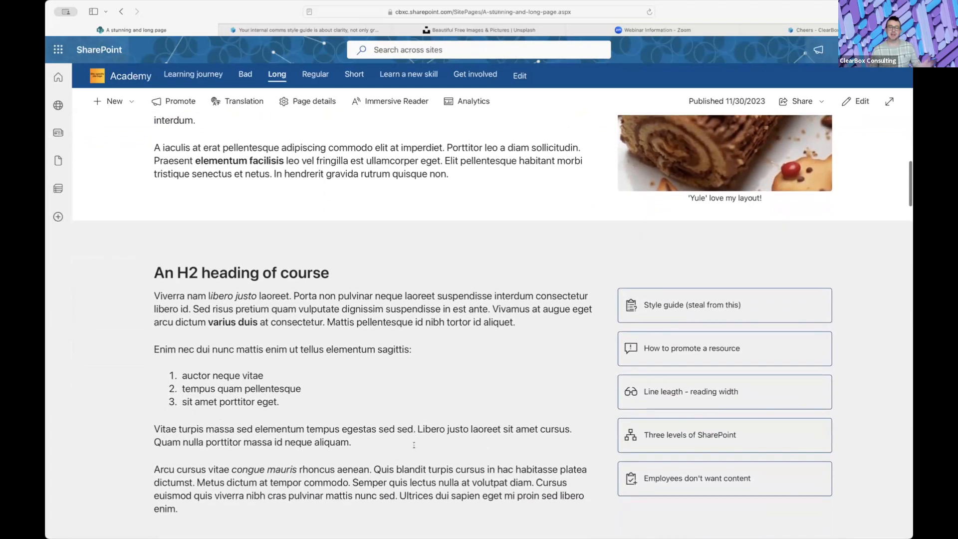
{"action": "scroll", "coordinate": [413, 444], "scroll_direction": "down", "scroll_amount": 1}
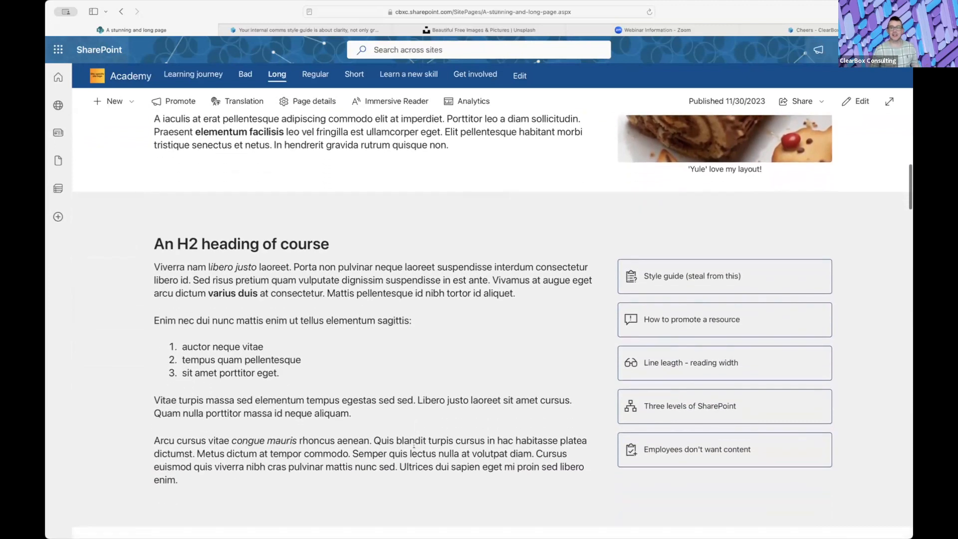
{"action": "scroll", "coordinate": [414, 444], "scroll_direction": "down", "scroll_amount": 1}
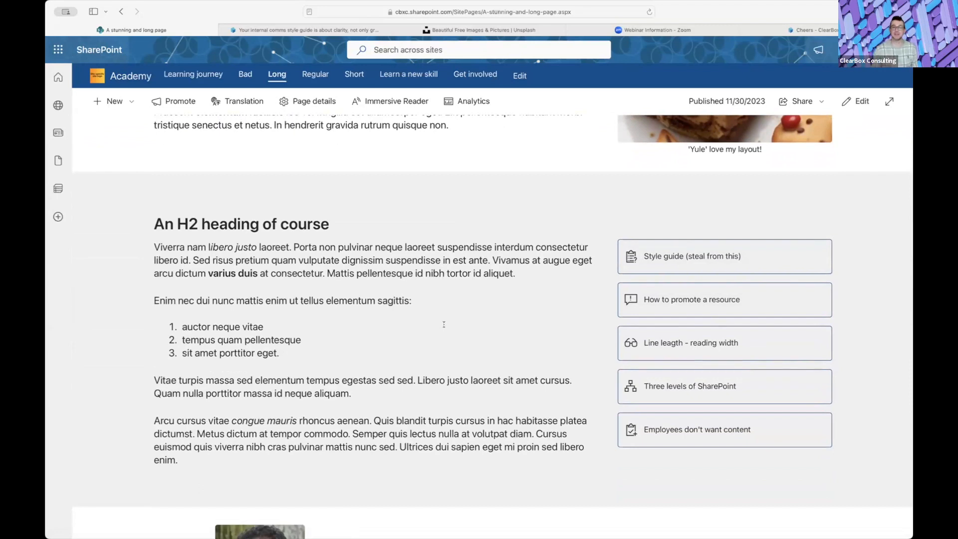
Review the quote section and the content design section with its embedded video and contact details.
{"action": "scroll", "coordinate": [444, 324], "scroll_direction": "down", "scroll_amount": 5}
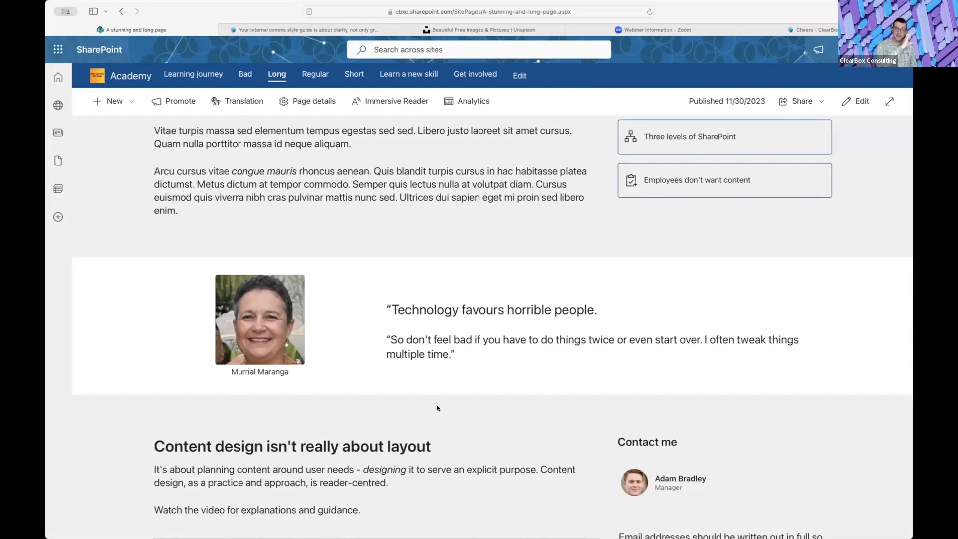
{"action": "scroll", "coordinate": [437, 408], "scroll_direction": "down", "scroll_amount": 5}
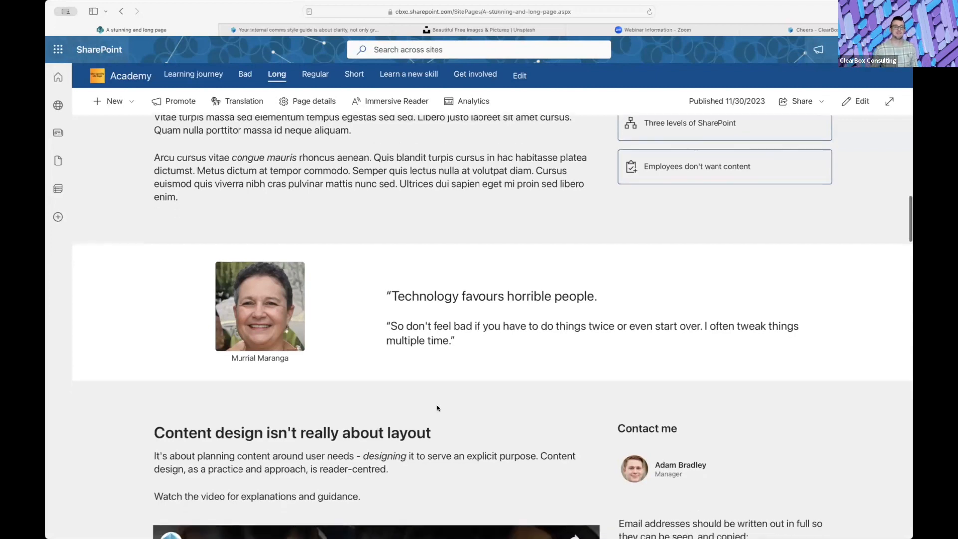
{"action": "scroll", "coordinate": [437, 408], "scroll_direction": "down", "scroll_amount": 3}
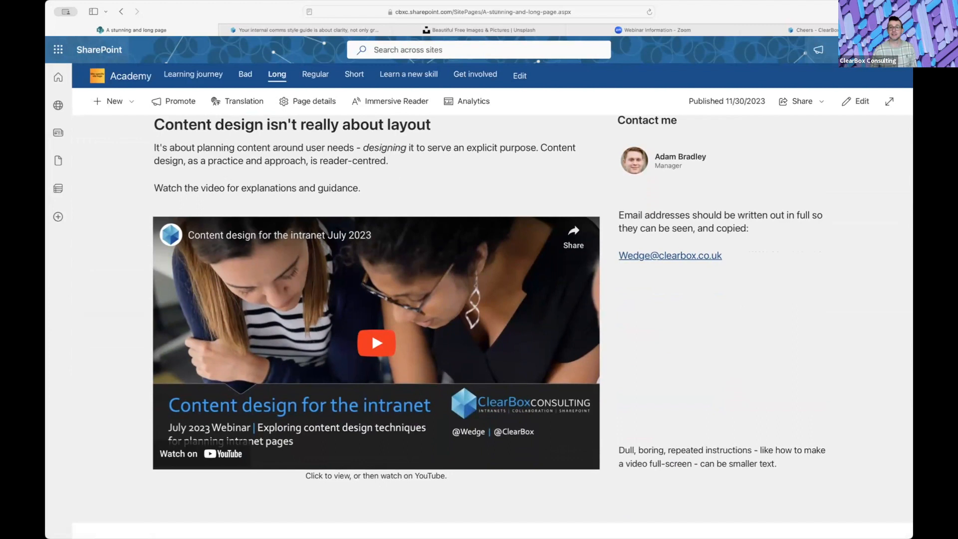
{"action": "mouse_move", "coordinate": [784, 322]}
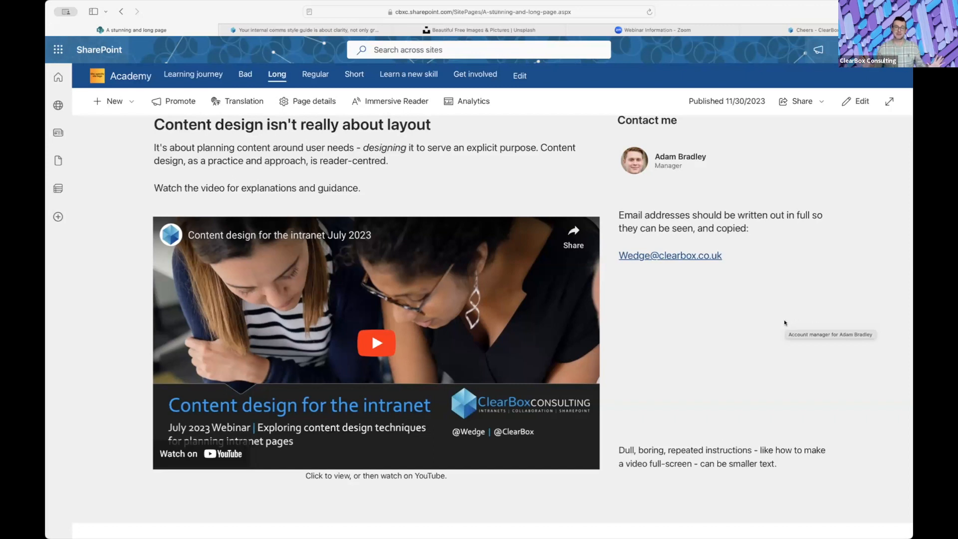
Examine the "This page is getting too long" section, its image with overlaid editable text and its row of three link buttons.
{"action": "scroll", "coordinate": [785, 323], "scroll_direction": "down", "scroll_amount": 2}
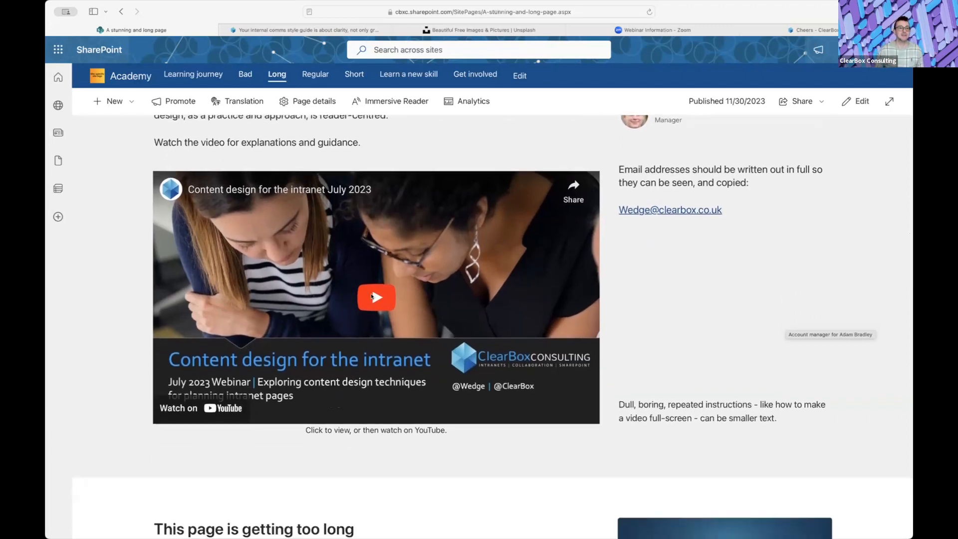
{"action": "scroll", "coordinate": [728, 314], "scroll_direction": "down", "scroll_amount": 7}
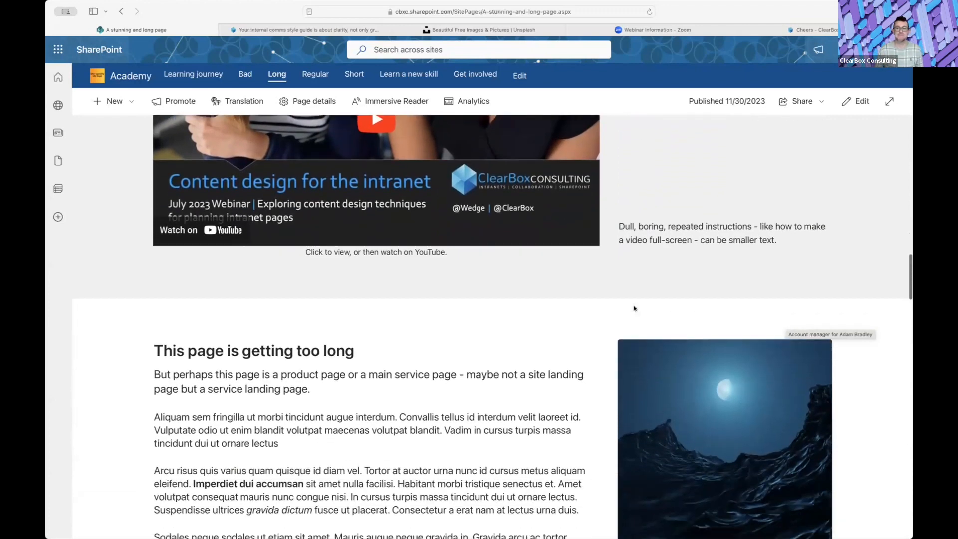
{"action": "scroll", "coordinate": [634, 308], "scroll_direction": "down", "scroll_amount": 8}
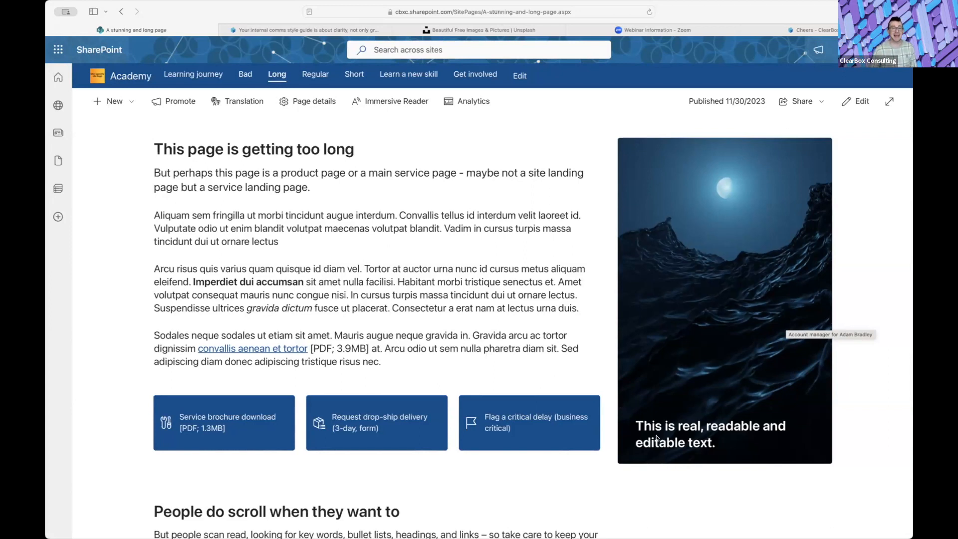
{"action": "left_click_drag", "start_coordinate": [633, 424], "coordinate": [693, 430]}
{"action": "left_click", "coordinate": [855, 349]}
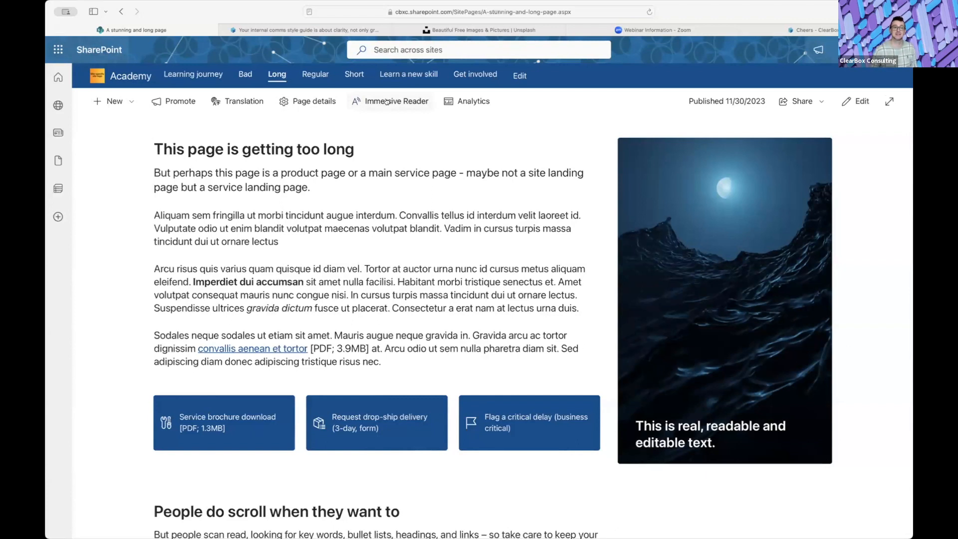
{"action": "scroll", "coordinate": [276, 303], "scroll_direction": "down", "scroll_amount": 2}
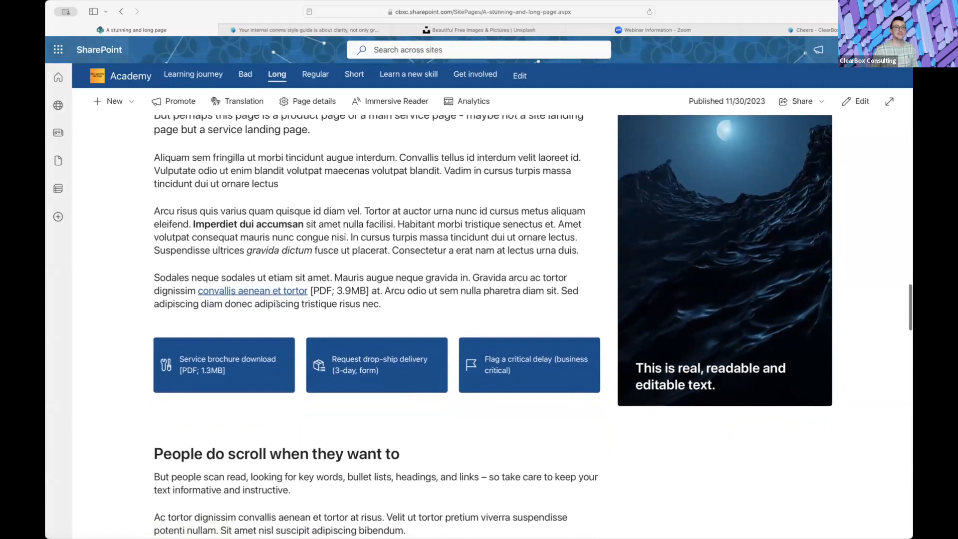
{"action": "scroll", "coordinate": [277, 303], "scroll_direction": "down", "scroll_amount": 1}
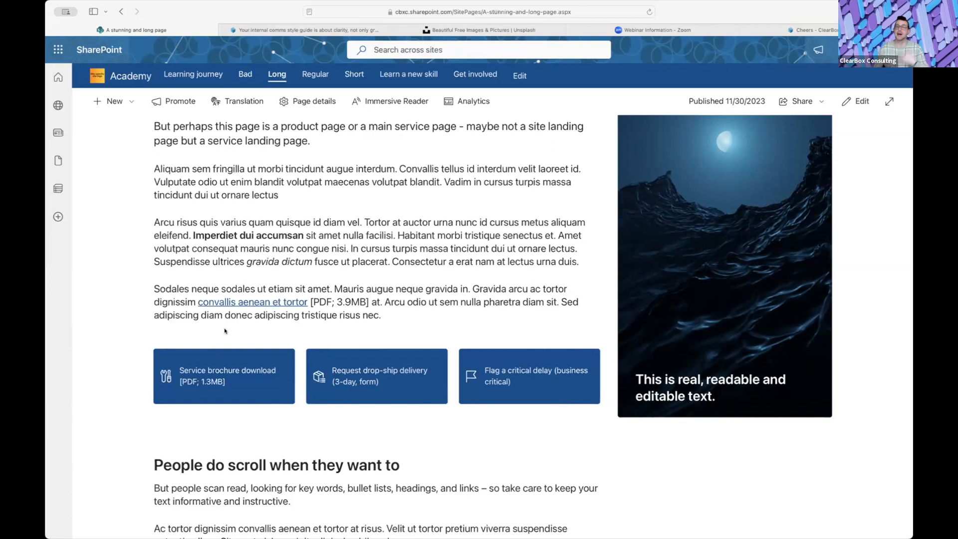
{"action": "scroll", "coordinate": [210, 375], "scroll_direction": "down", "scroll_amount": 1}
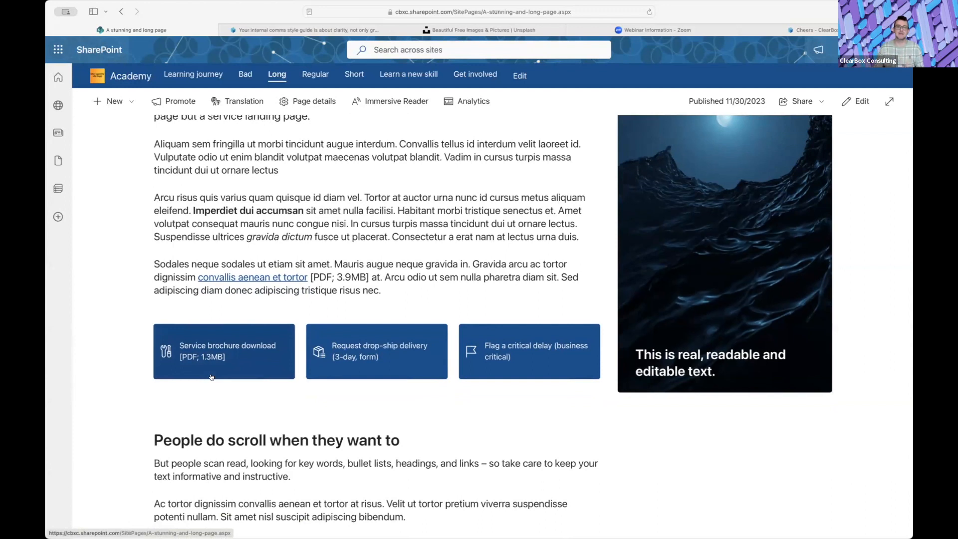
Review the pie chart with its explanatory side text, the full-width message band and the section with document links.
{"action": "scroll", "coordinate": [211, 377], "scroll_direction": "down", "scroll_amount": 7}
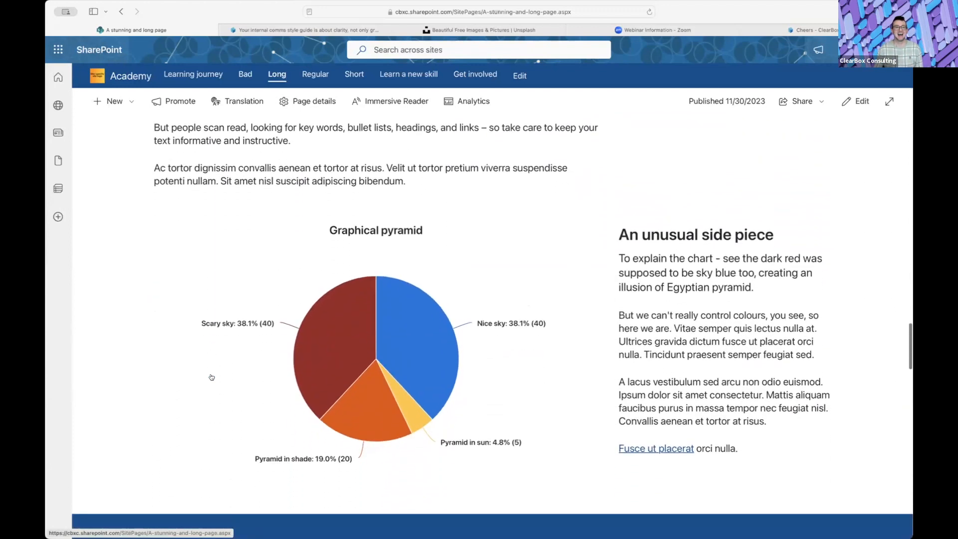
{"action": "scroll", "coordinate": [211, 377], "scroll_direction": "down", "scroll_amount": 2}
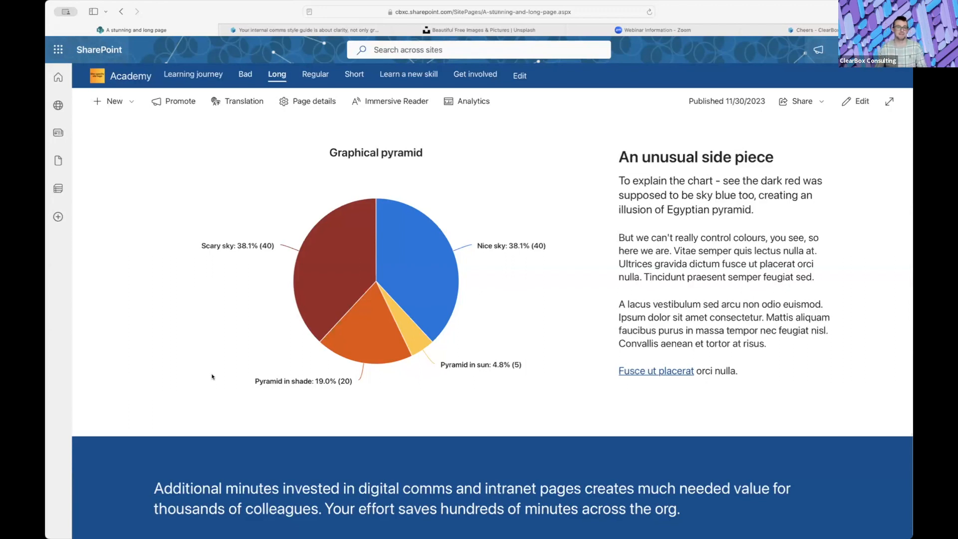
{"action": "scroll", "coordinate": [212, 377], "scroll_direction": "down", "scroll_amount": 5}
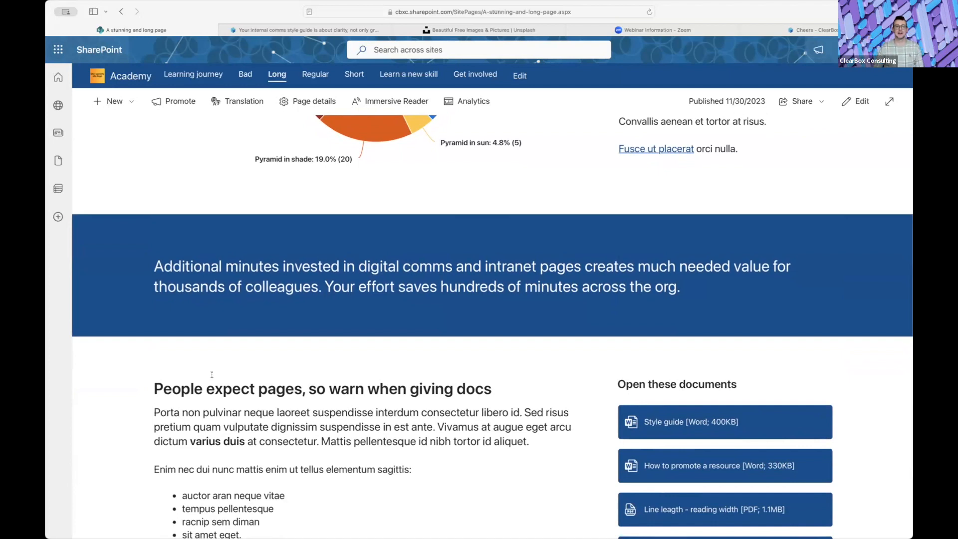
{"action": "scroll", "coordinate": [212, 374], "scroll_direction": "down", "scroll_amount": 5}
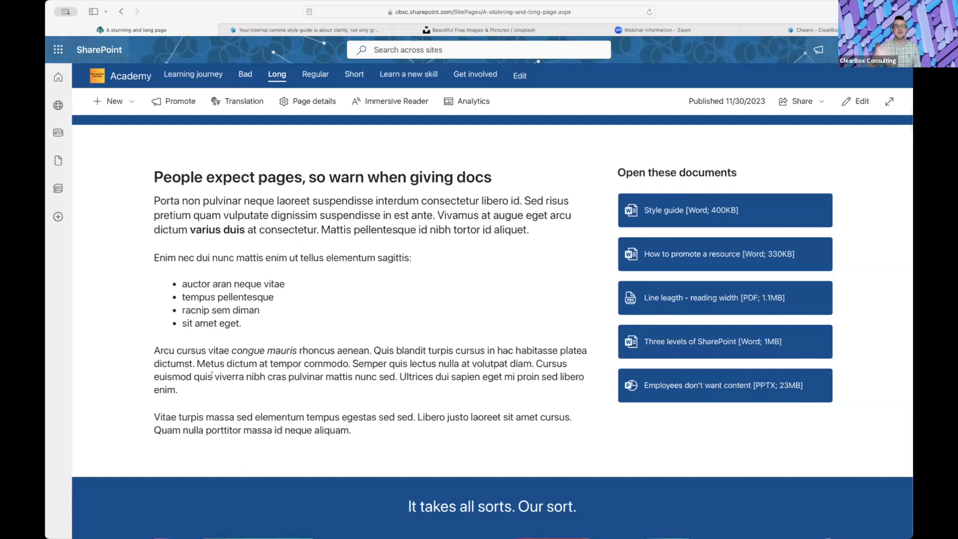
Examine the "It takes all sorts. Our sort." image banner, the three captioned images and the call-to-action tiles beneath them.
{"action": "scroll", "coordinate": [212, 375], "scroll_direction": "down", "scroll_amount": 7}
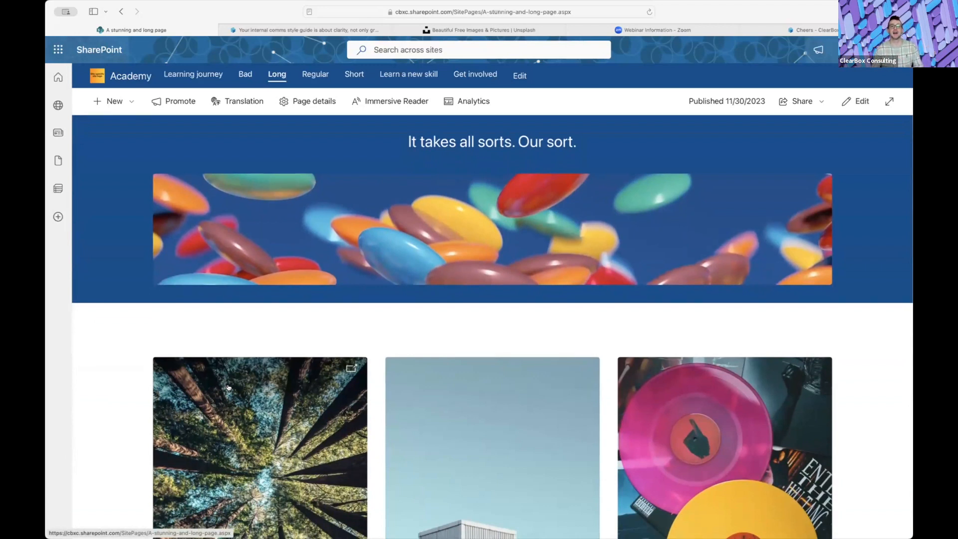
{"action": "scroll", "coordinate": [229, 387], "scroll_direction": "down", "scroll_amount": 1}
{"action": "scroll", "coordinate": [229, 387], "scroll_direction": "up", "scroll_amount": 2}
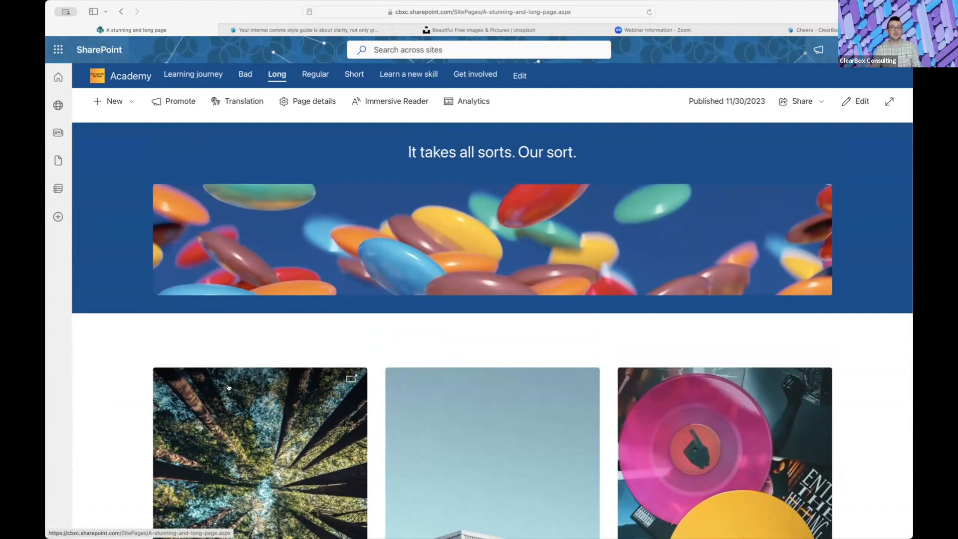
{"action": "scroll", "coordinate": [181, 239], "scroll_direction": "down", "scroll_amount": 1}
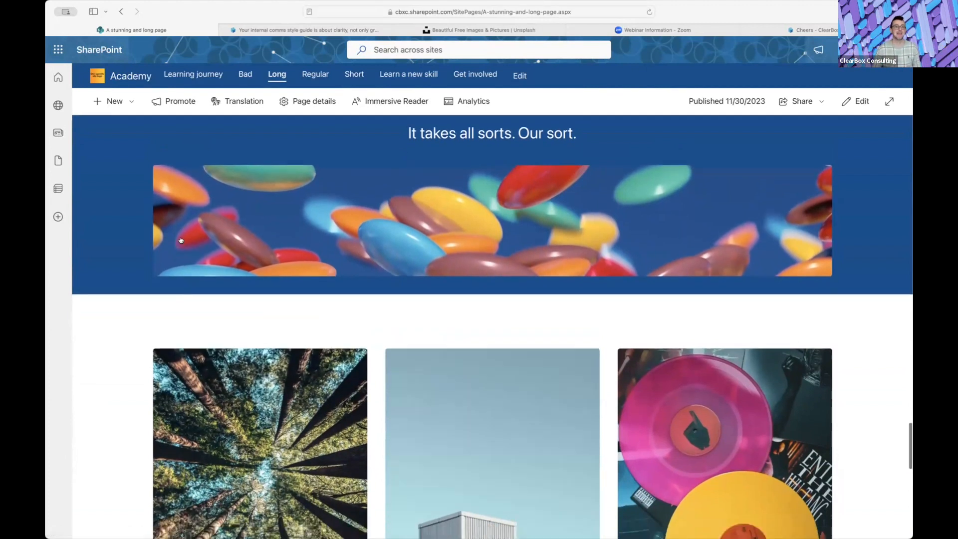
{"action": "scroll", "coordinate": [180, 240], "scroll_direction": "down", "scroll_amount": 3}
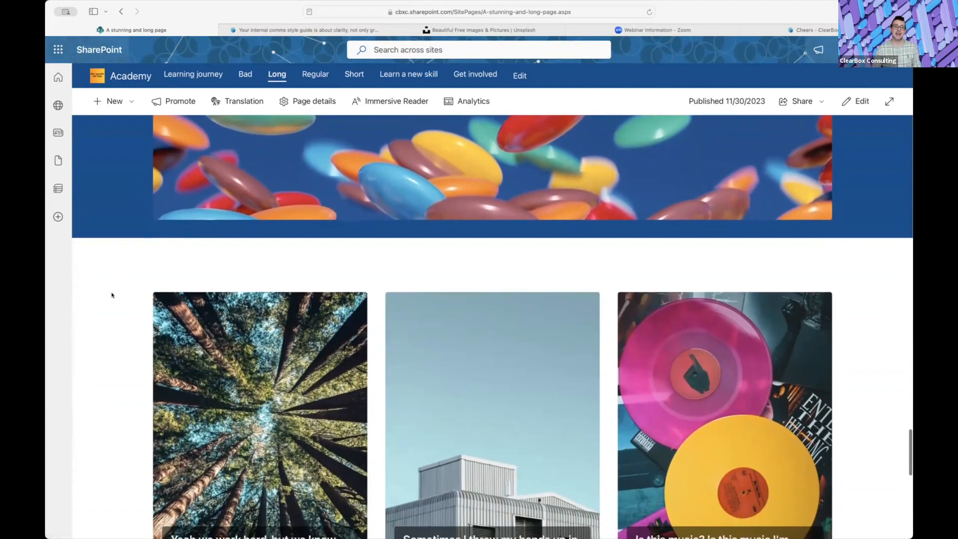
{"action": "scroll", "coordinate": [112, 295], "scroll_direction": "down", "scroll_amount": 2}
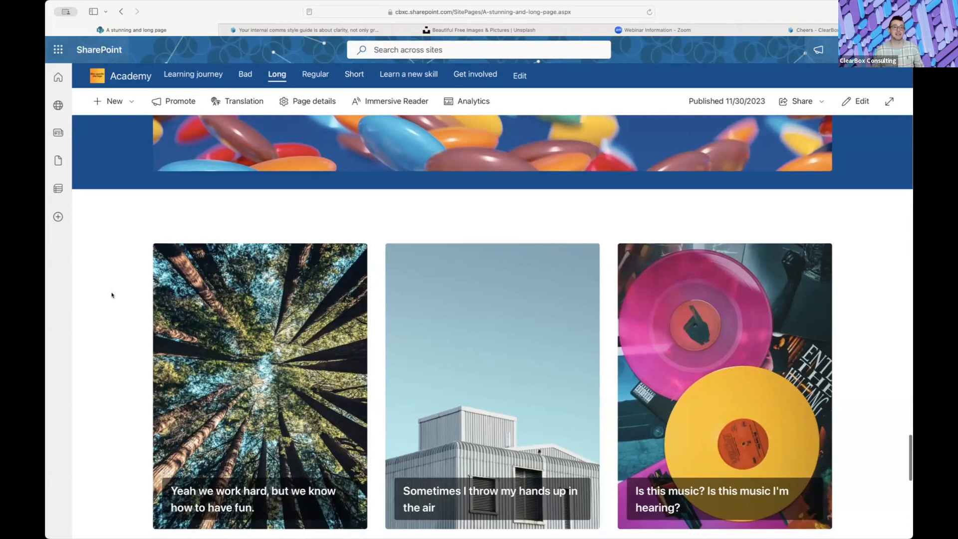
{"action": "scroll", "coordinate": [112, 295], "scroll_direction": "down", "scroll_amount": 3}
{"action": "scroll", "coordinate": [112, 295], "scroll_direction": "up", "scroll_amount": 1}
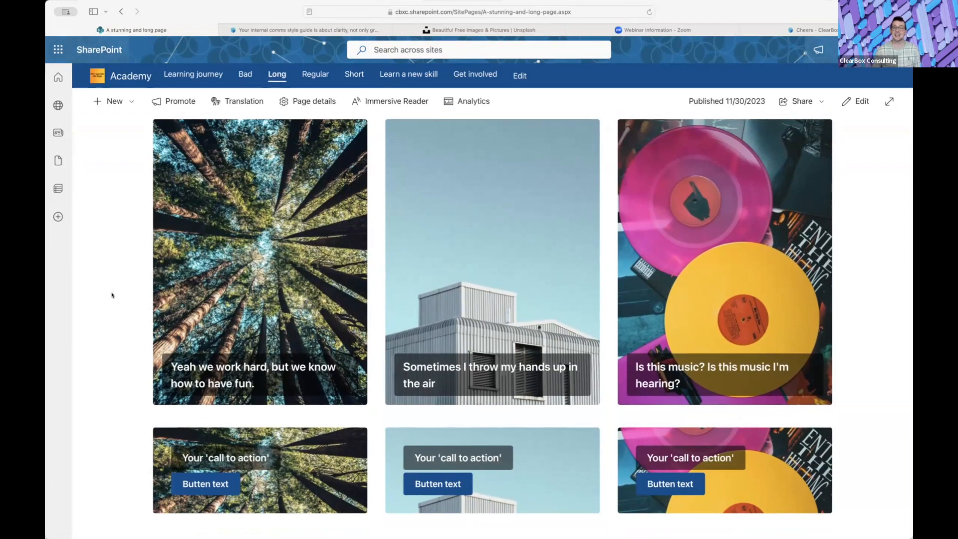
Review the three health content columns and comments area ending the Long page, and return to its title banner.
{"action": "scroll", "coordinate": [112, 295], "scroll_direction": "down", "scroll_amount": 8}
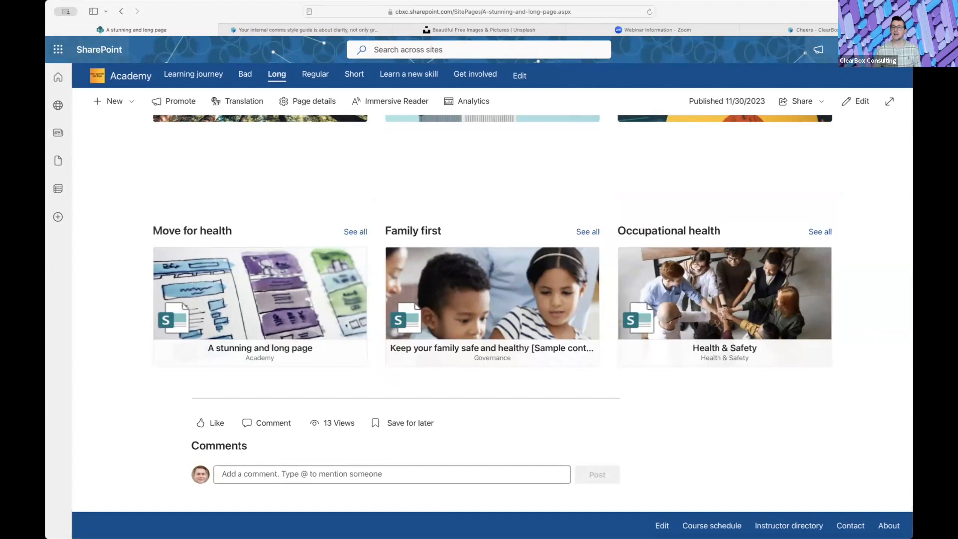
{"action": "scroll", "coordinate": [617, 323], "scroll_direction": "up", "scroll_amount": 3}
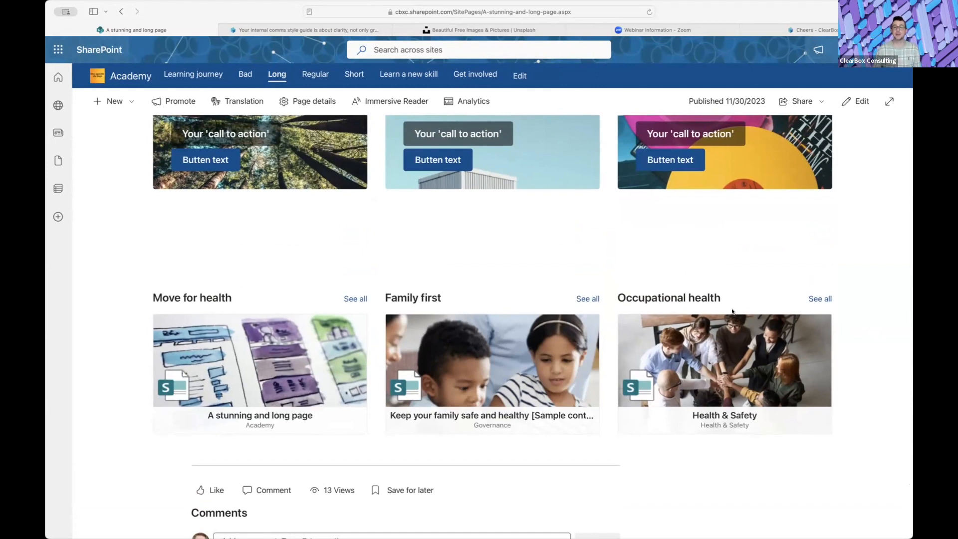
{"action": "scroll", "coordinate": [731, 311], "scroll_direction": "up", "scroll_amount": 20}
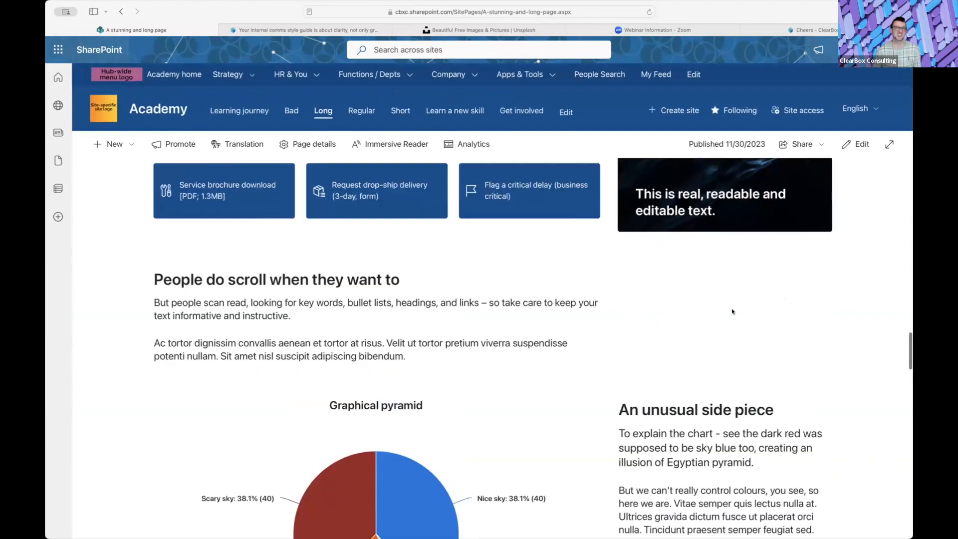
{"action": "scroll", "coordinate": [732, 312], "scroll_direction": "up", "scroll_amount": 20}
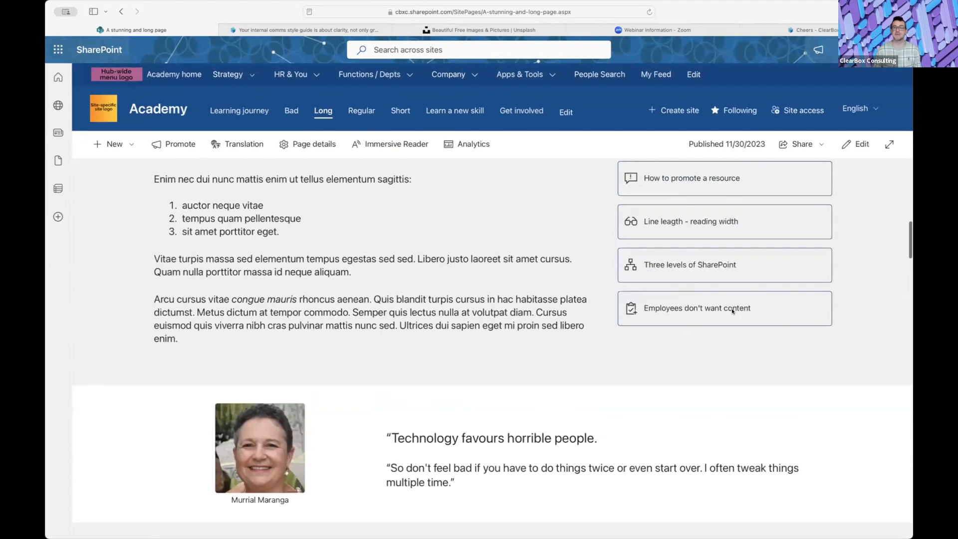
{"action": "scroll", "coordinate": [732, 311], "scroll_direction": "up", "scroll_amount": 20}
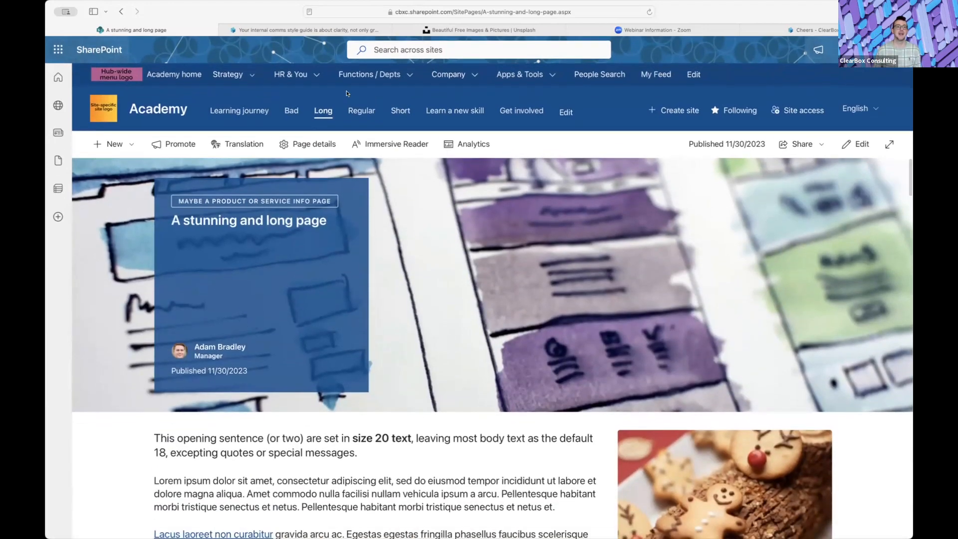
Open the site's Regular page and examine its sections from the title banner down to the call-to-action tiles and comments.
{"action": "left_click", "coordinate": [358, 112]}
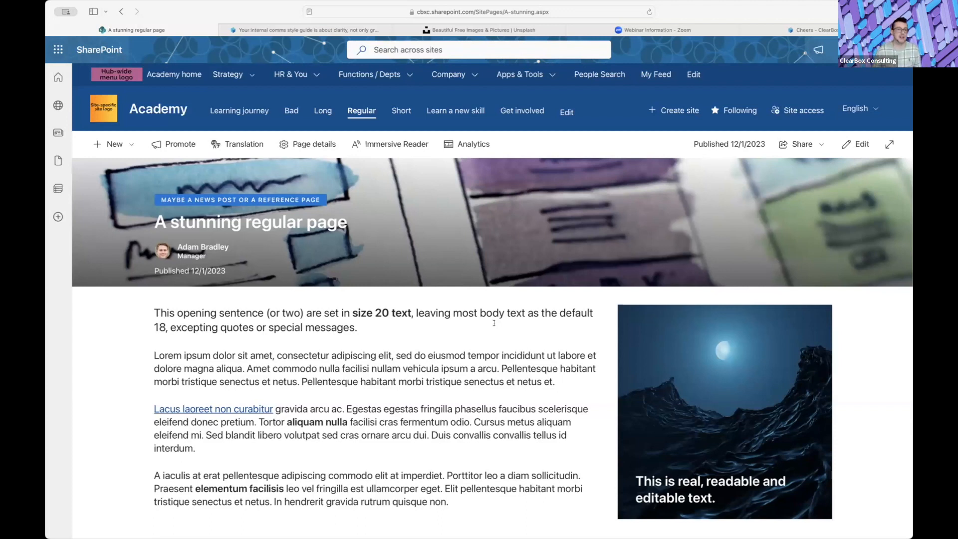
{"action": "scroll", "coordinate": [493, 322], "scroll_direction": "down", "scroll_amount": 3}
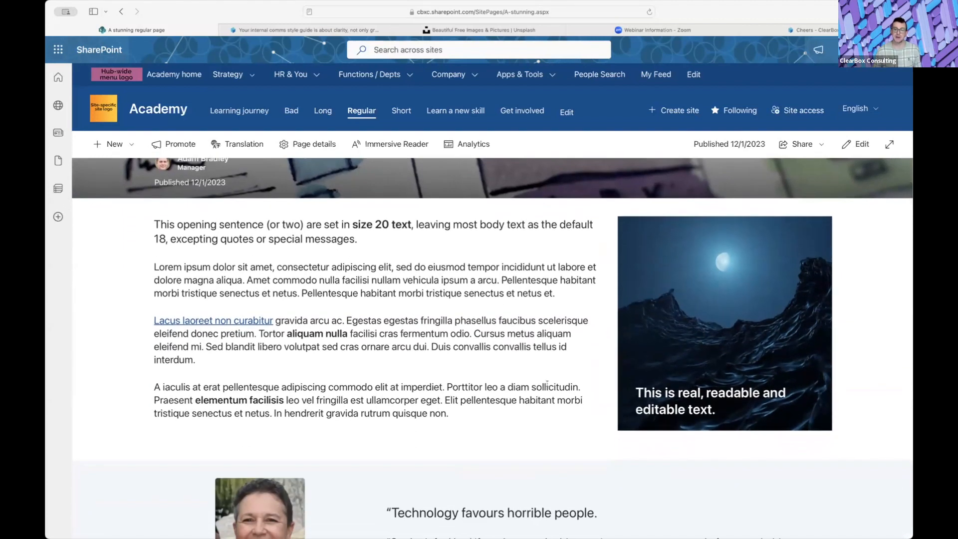
{"action": "scroll", "coordinate": [491, 384], "scroll_direction": "down", "scroll_amount": 10}
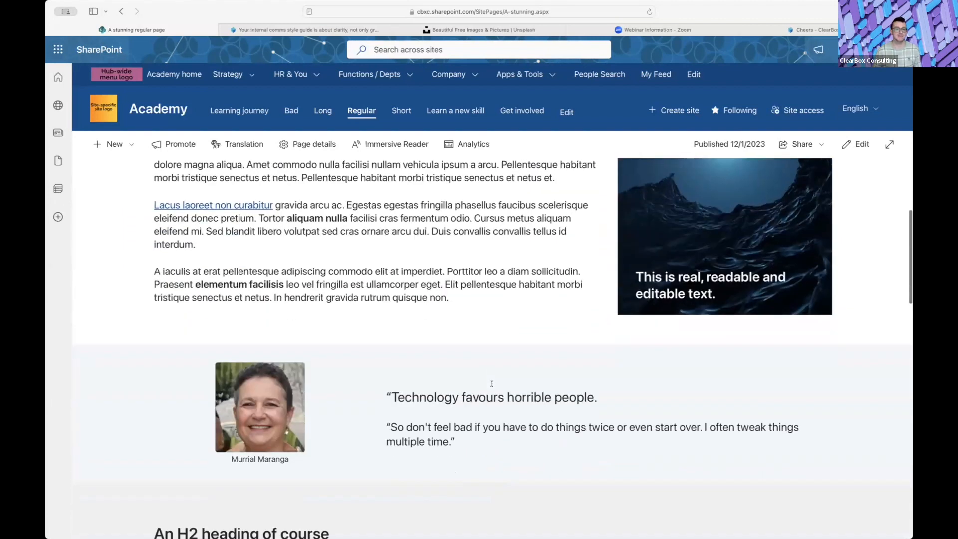
{"action": "scroll", "coordinate": [491, 383], "scroll_direction": "down", "scroll_amount": 2}
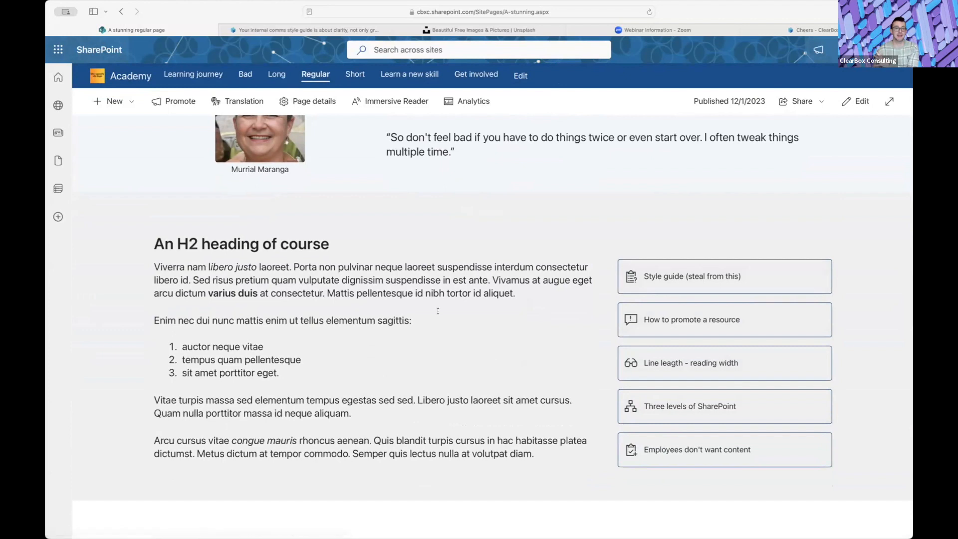
{"action": "scroll", "coordinate": [437, 311], "scroll_direction": "down", "scroll_amount": 6}
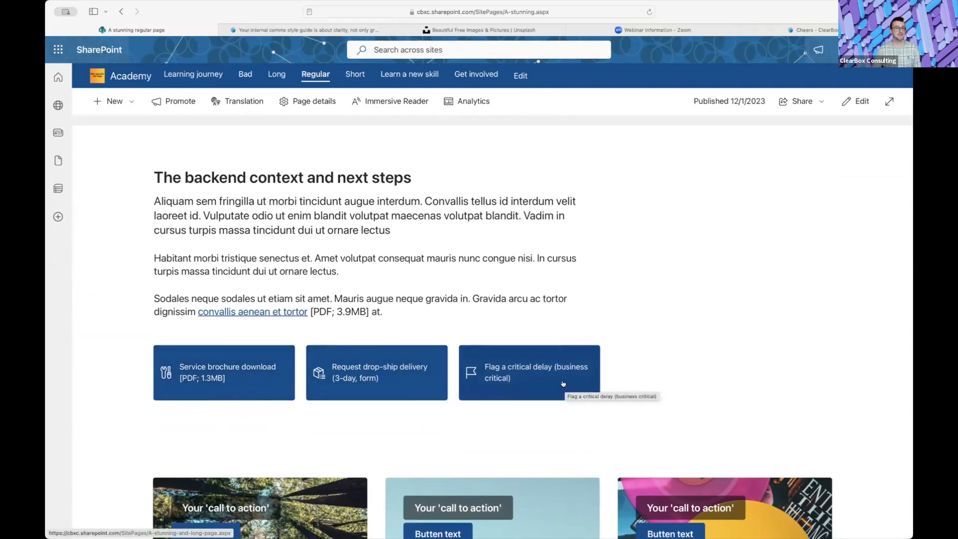
{"action": "scroll", "coordinate": [548, 404], "scroll_direction": "down", "scroll_amount": 4}
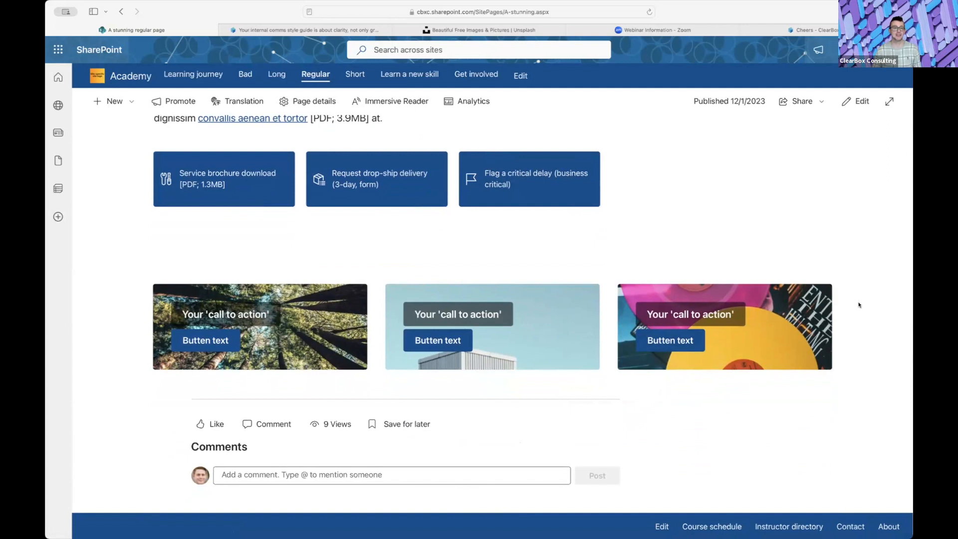
Look over the Regular page's whole layout again, comparing its opening text, quote, shaded H2 and next-steps sections.
{"action": "scroll", "coordinate": [858, 304], "scroll_direction": "up", "scroll_amount": 7}
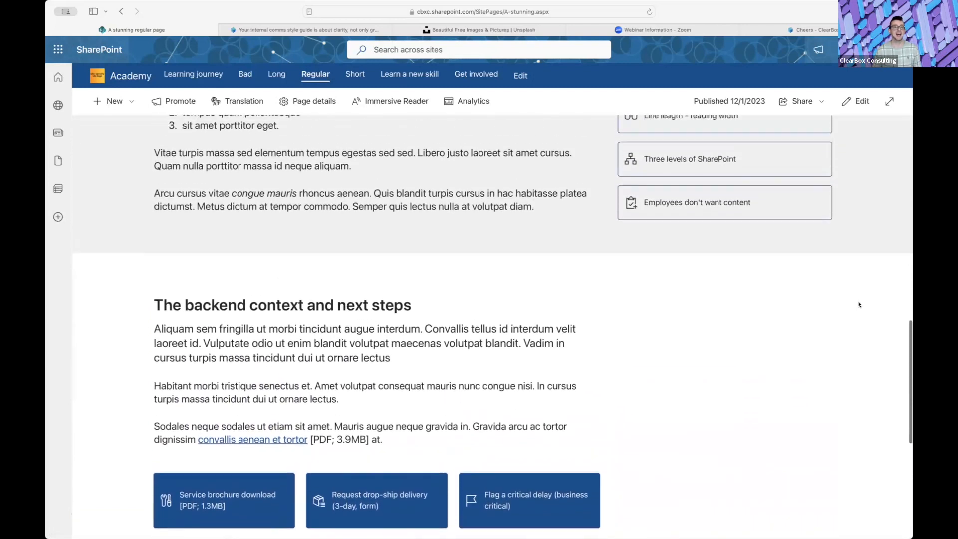
{"action": "scroll", "coordinate": [859, 305], "scroll_direction": "up", "scroll_amount": 10}
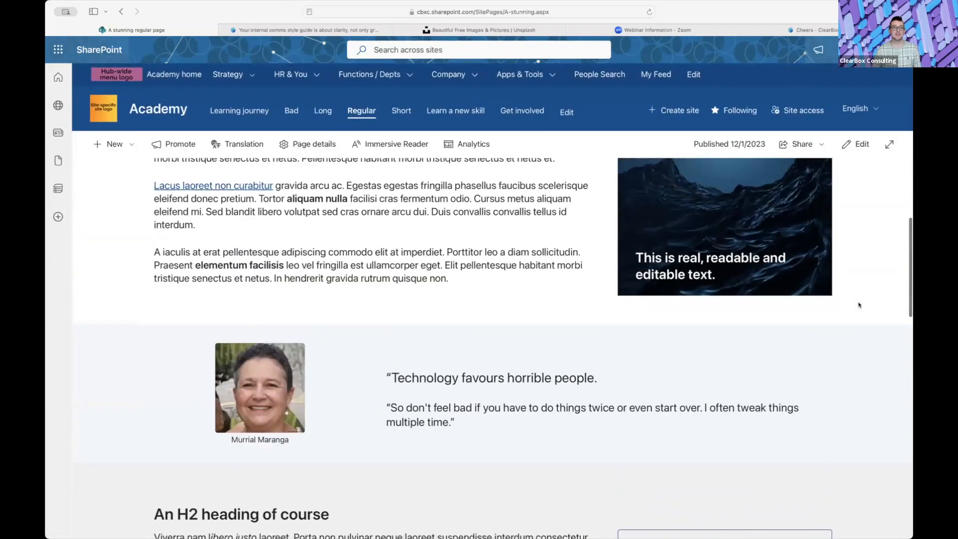
{"action": "scroll", "coordinate": [859, 305], "scroll_direction": "up", "scroll_amount": 5}
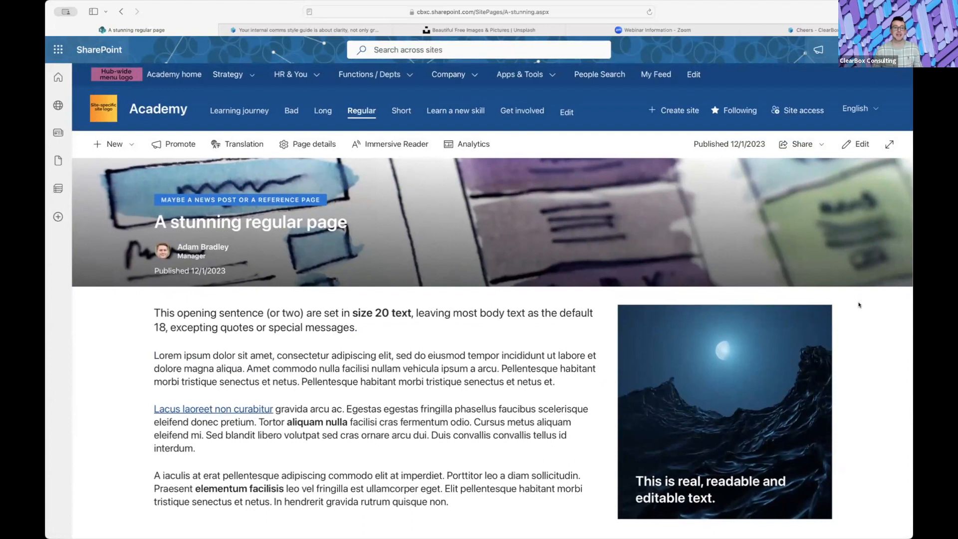
{"action": "scroll", "coordinate": [858, 305], "scroll_direction": "down", "scroll_amount": 10}
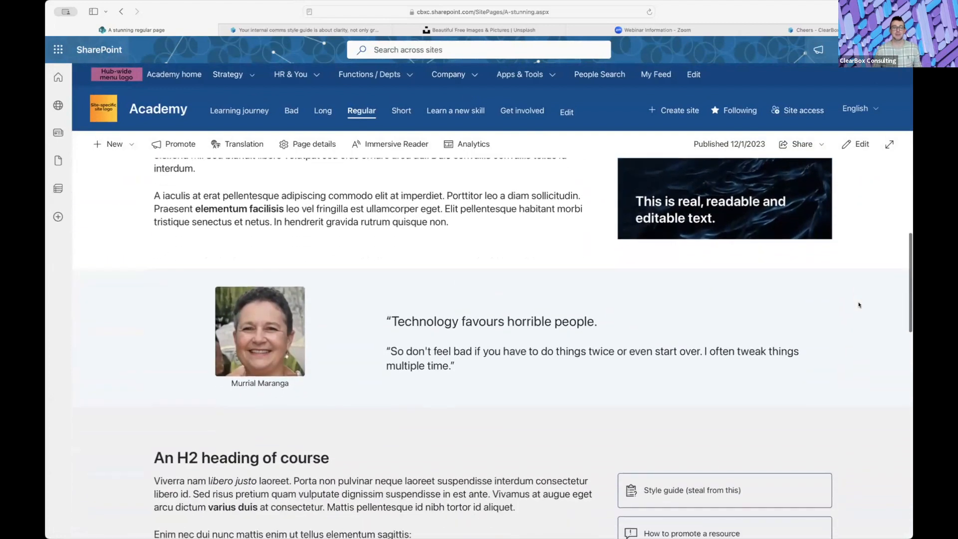
{"action": "scroll", "coordinate": [858, 305], "scroll_direction": "down", "scroll_amount": 10}
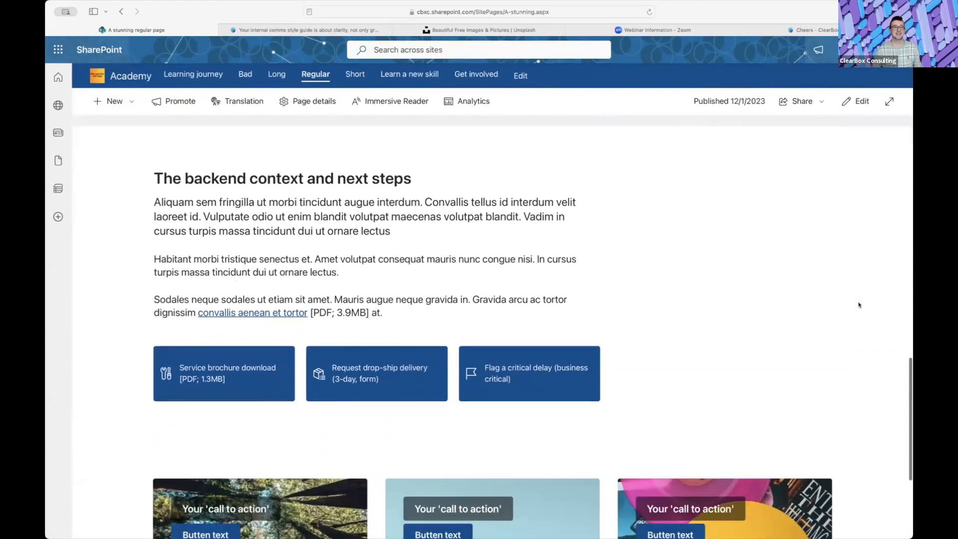
{"action": "scroll", "coordinate": [859, 305], "scroll_direction": "down", "scroll_amount": 2}
{"action": "scroll", "coordinate": [858, 305], "scroll_direction": "up", "scroll_amount": 20}
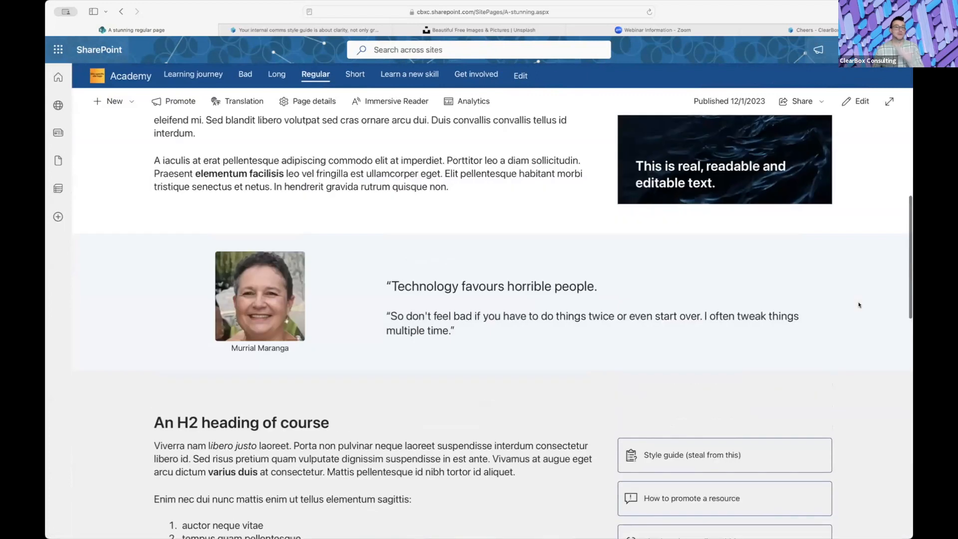
{"action": "scroll", "coordinate": [859, 305], "scroll_direction": "up", "scroll_amount": 2}
{"action": "scroll", "coordinate": [858, 305], "scroll_direction": "down", "scroll_amount": 4}
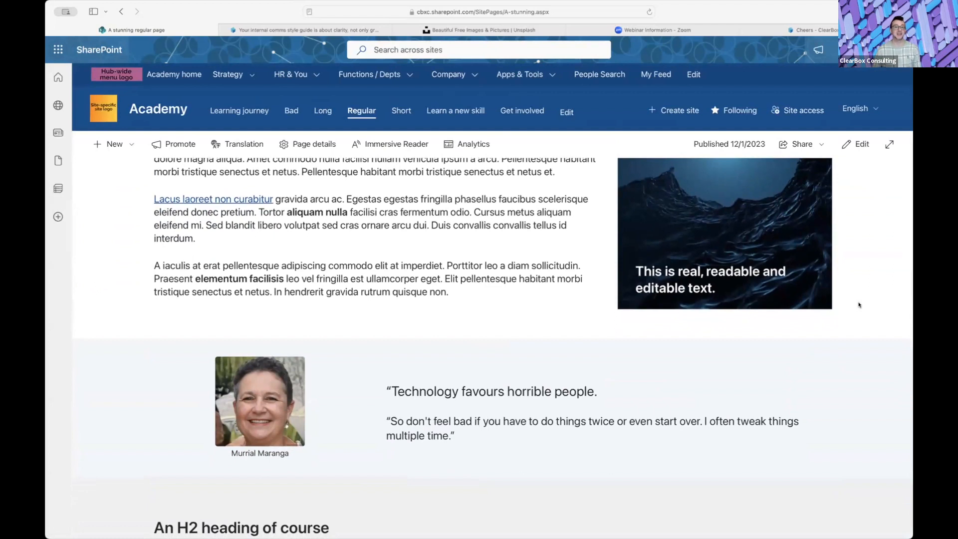
Review the Regular page from the quote section down to the call-to-action tiles and comments, and return to its title banner.
{"action": "scroll", "coordinate": [858, 304], "scroll_direction": "down", "scroll_amount": 7}
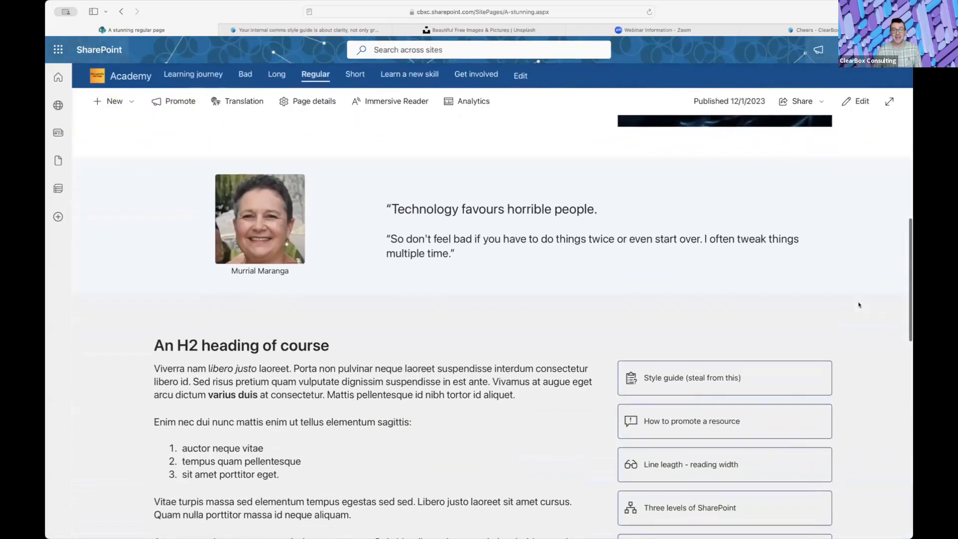
{"action": "scroll", "coordinate": [859, 304], "scroll_direction": "down", "scroll_amount": 8}
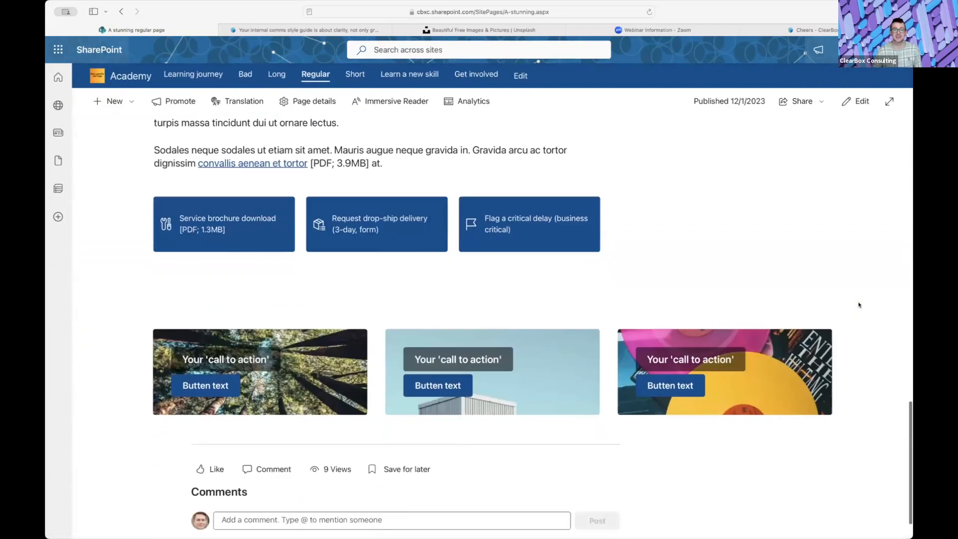
{"action": "scroll", "coordinate": [858, 304], "scroll_direction": "up", "scroll_amount": 8}
{"action": "scroll", "coordinate": [858, 305], "scroll_direction": "up", "scroll_amount": 10}
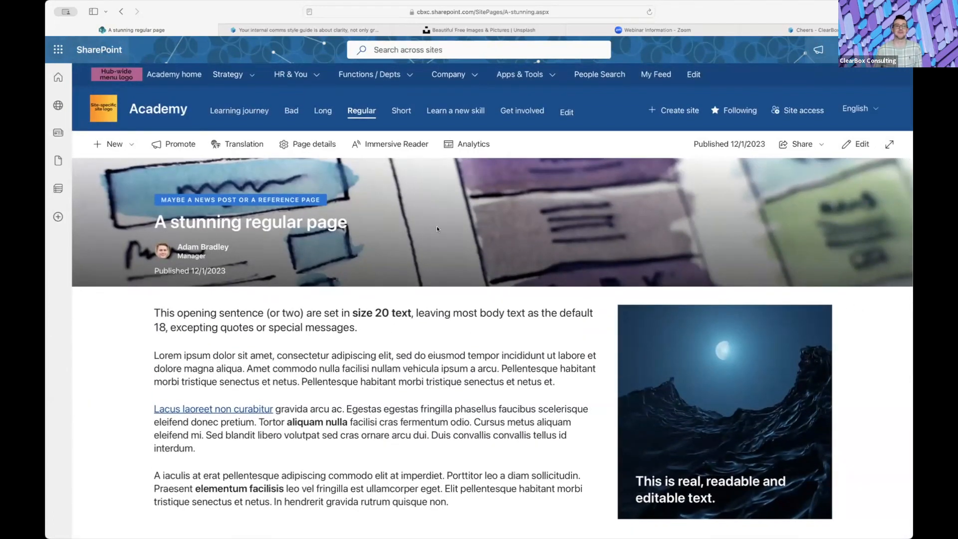
Open the site's Short page and examine its sections from the title banner down to the call-to-action tiles and comments.
{"action": "left_click", "coordinate": [401, 110]}
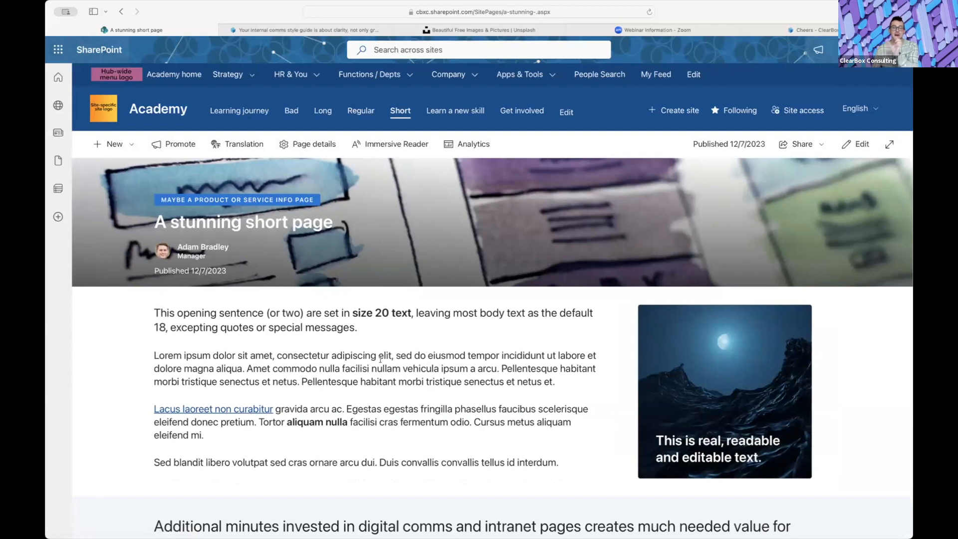
{"action": "scroll", "coordinate": [380, 358], "scroll_direction": "down", "scroll_amount": 5}
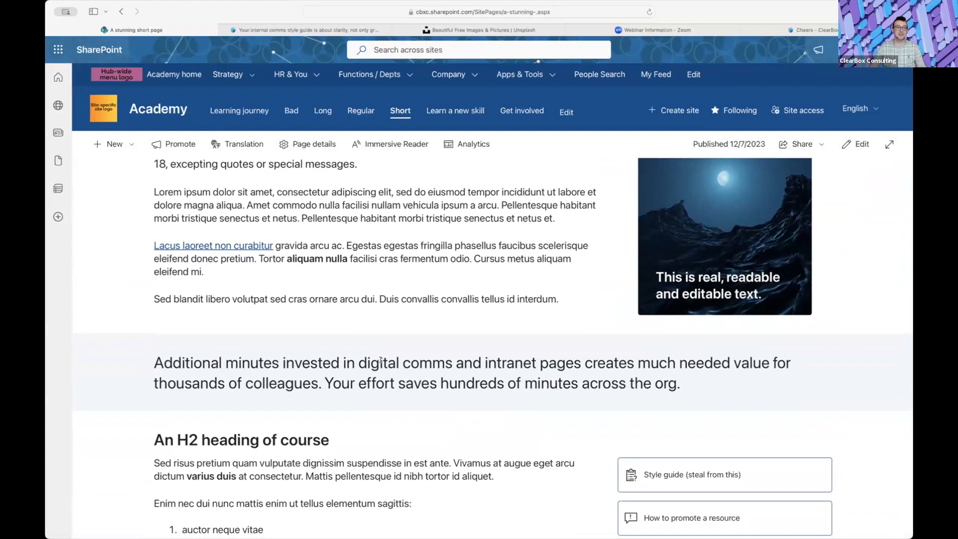
{"action": "scroll", "coordinate": [381, 360], "scroll_direction": "down", "scroll_amount": 5}
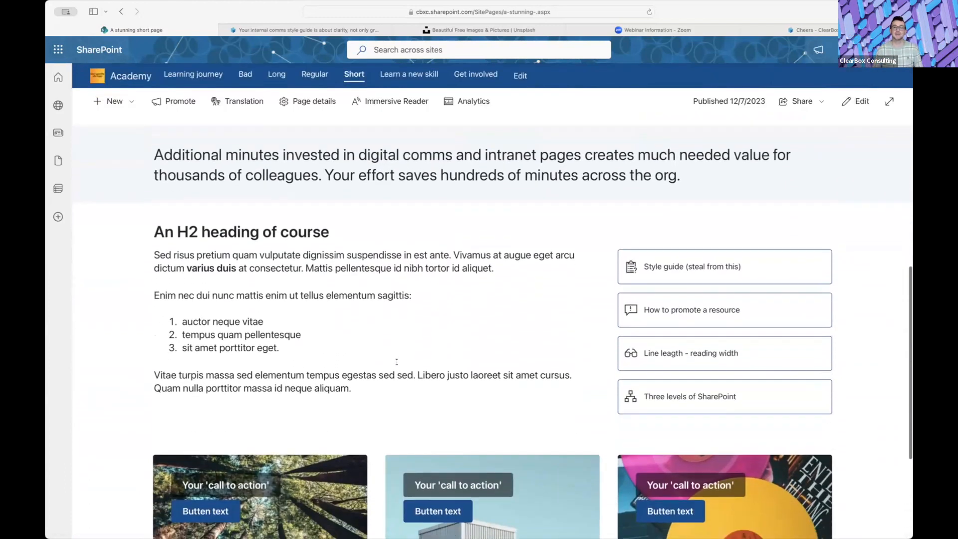
{"action": "scroll", "coordinate": [395, 362], "scroll_direction": "down", "scroll_amount": 3}
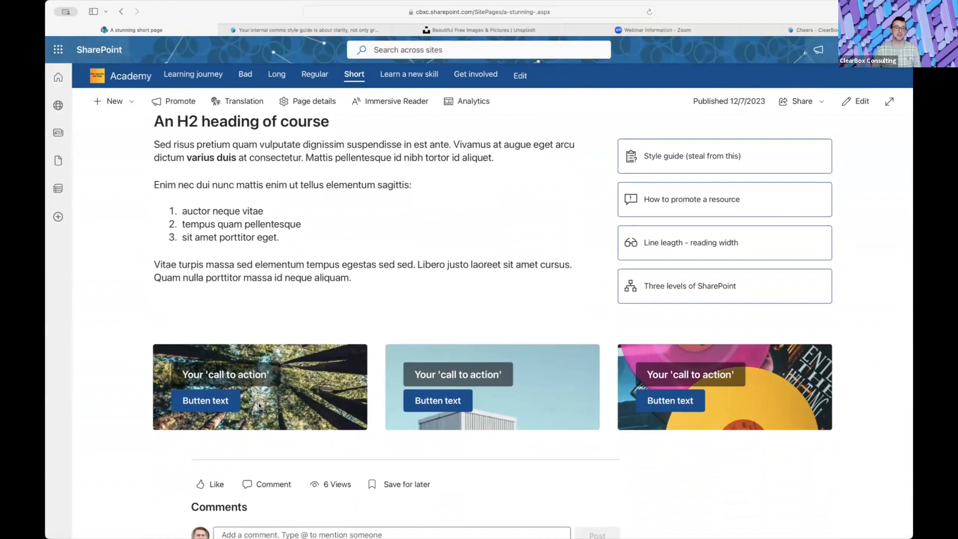
{"action": "scroll", "coordinate": [259, 405], "scroll_direction": "up", "scroll_amount": 2}
{"action": "scroll", "coordinate": [259, 405], "scroll_direction": "down", "scroll_amount": 3}
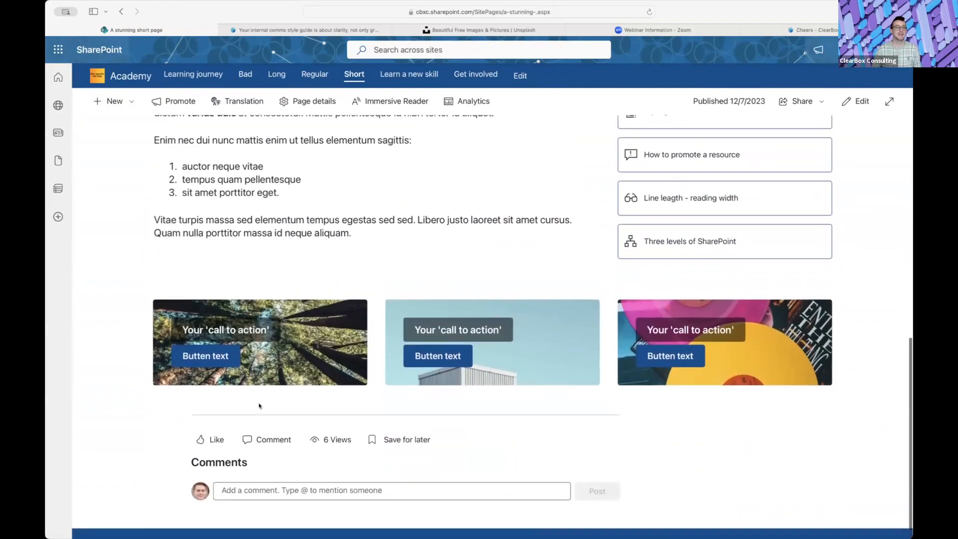
{"action": "scroll", "coordinate": [259, 405], "scroll_direction": "up", "scroll_amount": 15}
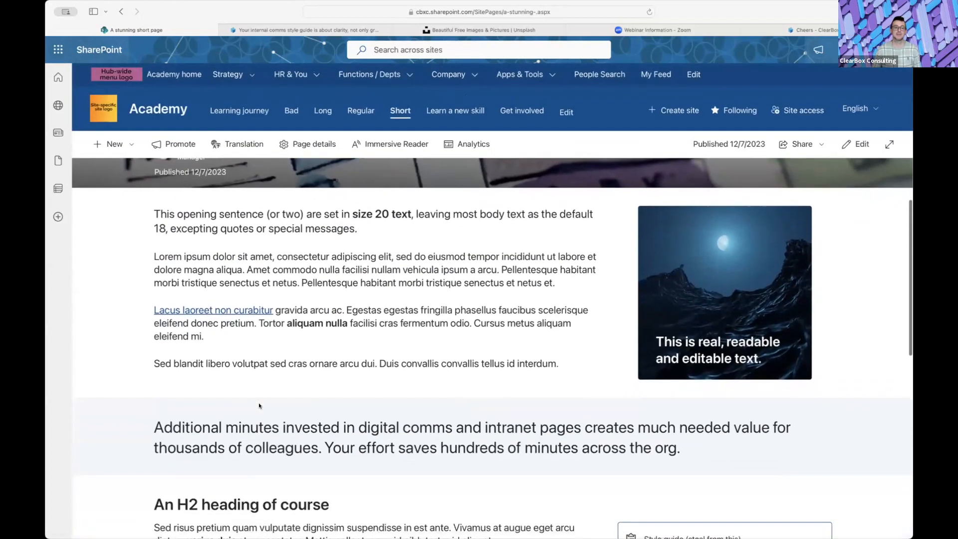
Compare the Short page's opening text and image, shaded statement band and H2 section with its link buttons.
{"action": "scroll", "coordinate": [258, 405], "scroll_direction": "down", "scroll_amount": 1}
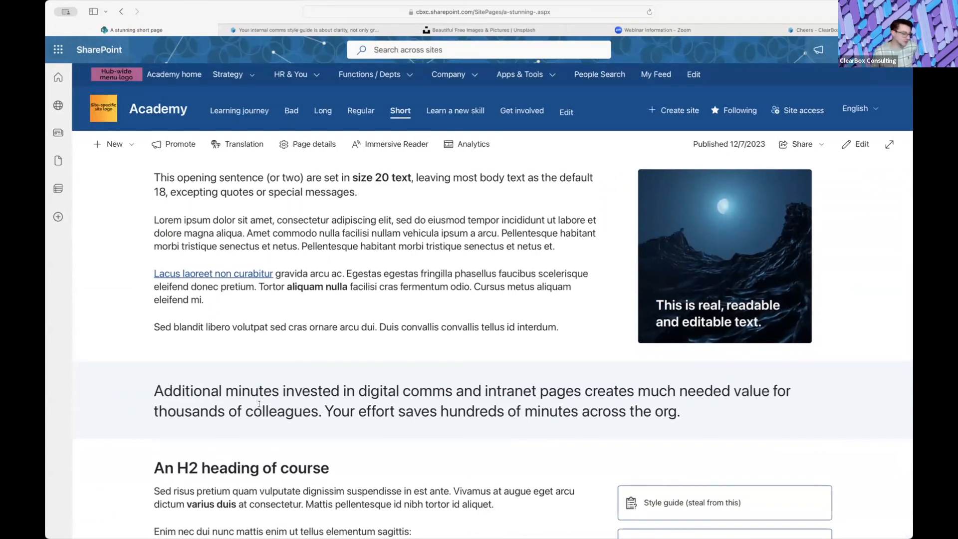
{"action": "scroll", "coordinate": [259, 403], "scroll_direction": "down", "scroll_amount": 4}
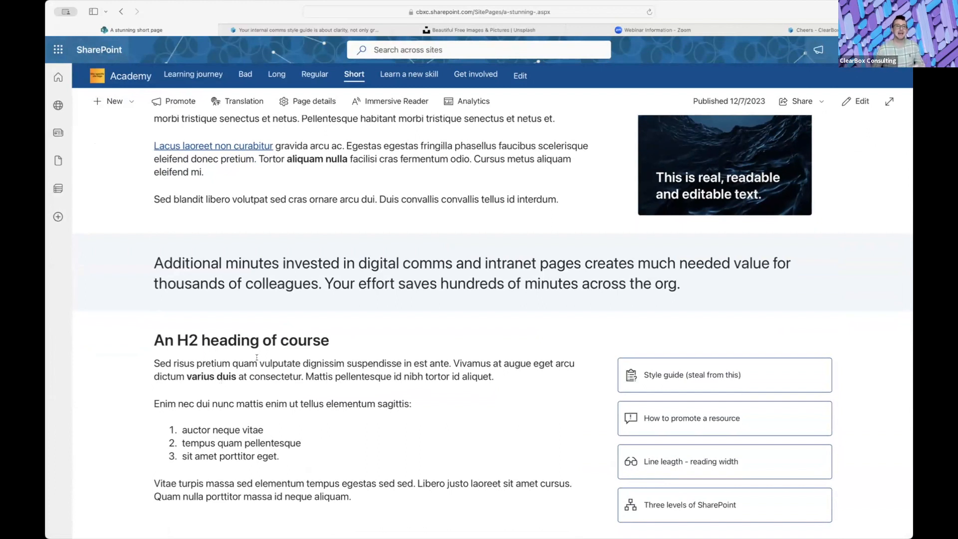
{"action": "scroll", "coordinate": [367, 351], "scroll_direction": "up", "scroll_amount": 3}
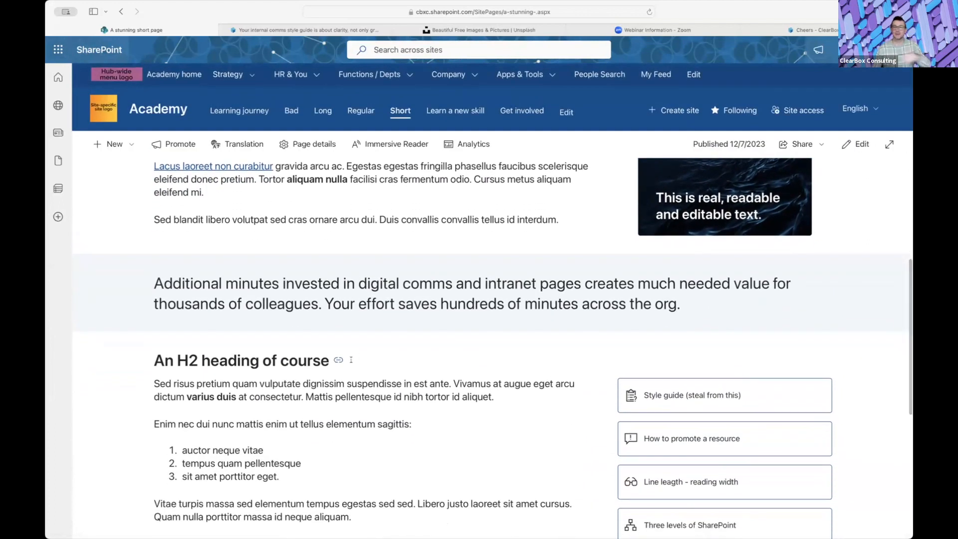
{"action": "scroll", "coordinate": [381, 379], "scroll_direction": "down", "scroll_amount": 2}
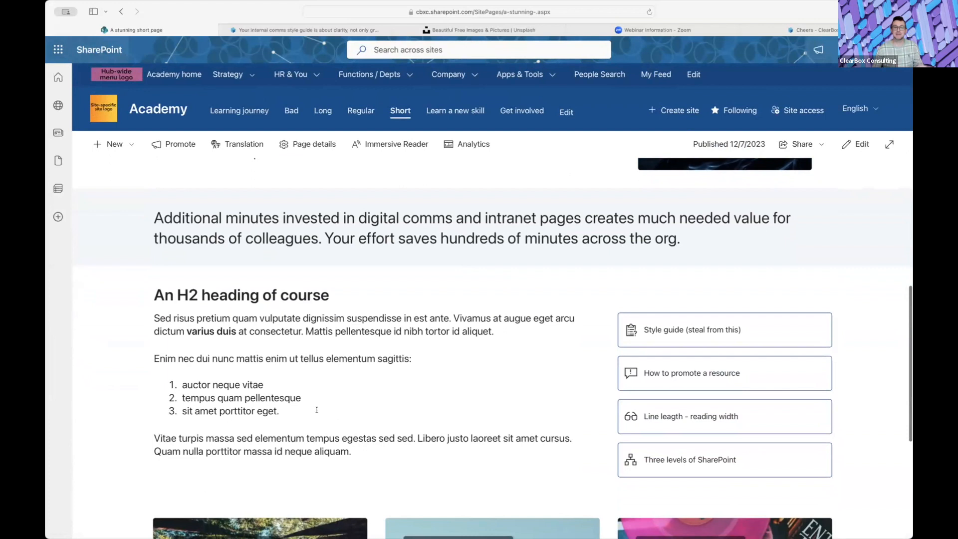
{"action": "scroll", "coordinate": [316, 409], "scroll_direction": "up", "scroll_amount": 5}
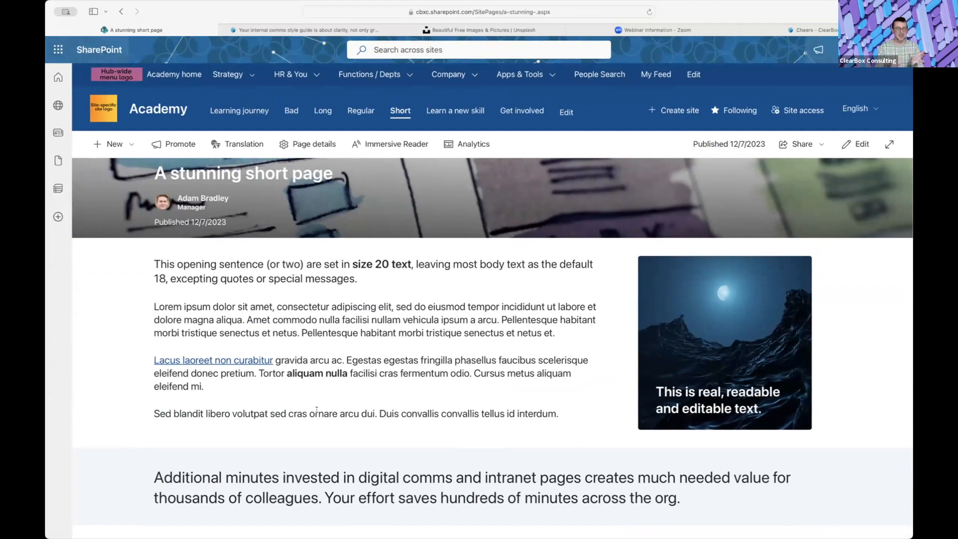
{"action": "scroll", "coordinate": [317, 408], "scroll_direction": "down", "scroll_amount": 3}
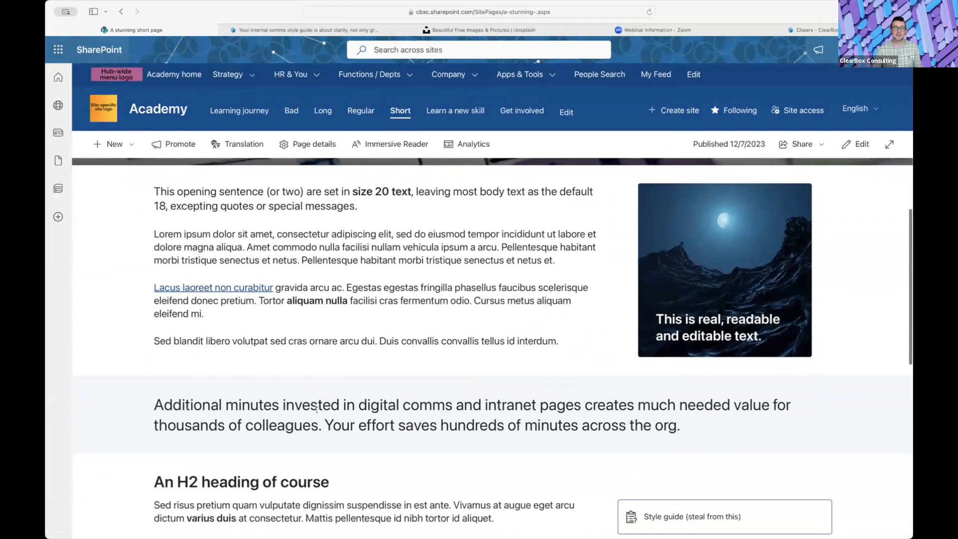
{"action": "scroll", "coordinate": [316, 409], "scroll_direction": "down", "scroll_amount": 3}
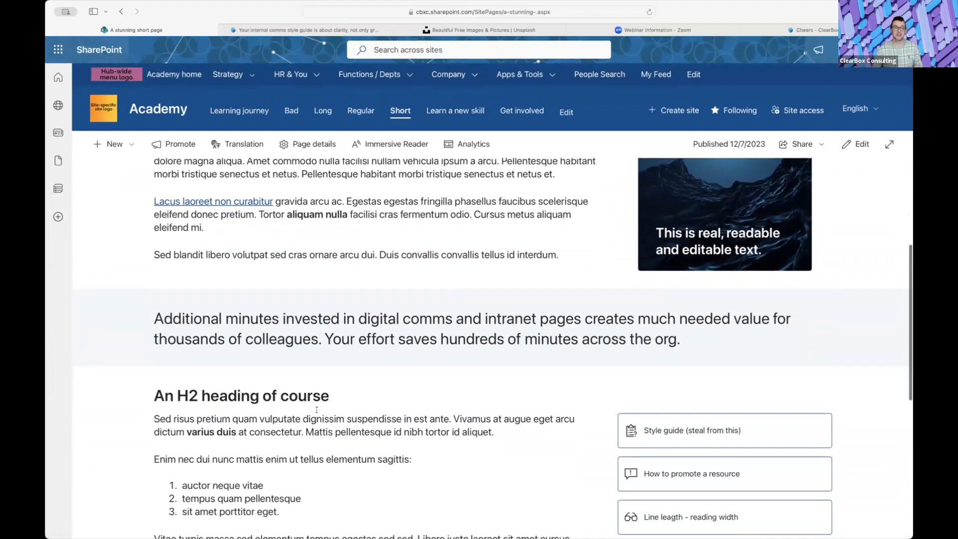
{"action": "scroll", "coordinate": [316, 409], "scroll_direction": "up", "scroll_amount": 2}
{"action": "scroll", "coordinate": [422, 313], "scroll_direction": "down", "scroll_amount": 1}
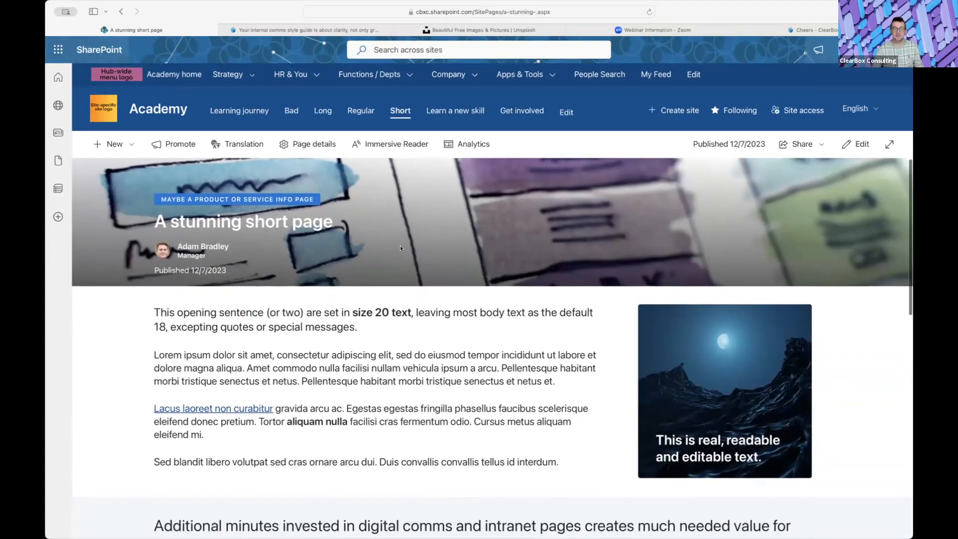
Go through the whole Short page again, from the size 20 opening sentence to the comments area, and return to its opening section.
{"action": "scroll", "coordinate": [401, 248], "scroll_direction": "down", "scroll_amount": 3}
{"action": "scroll", "coordinate": [392, 261], "scroll_direction": "down", "scroll_amount": 1}
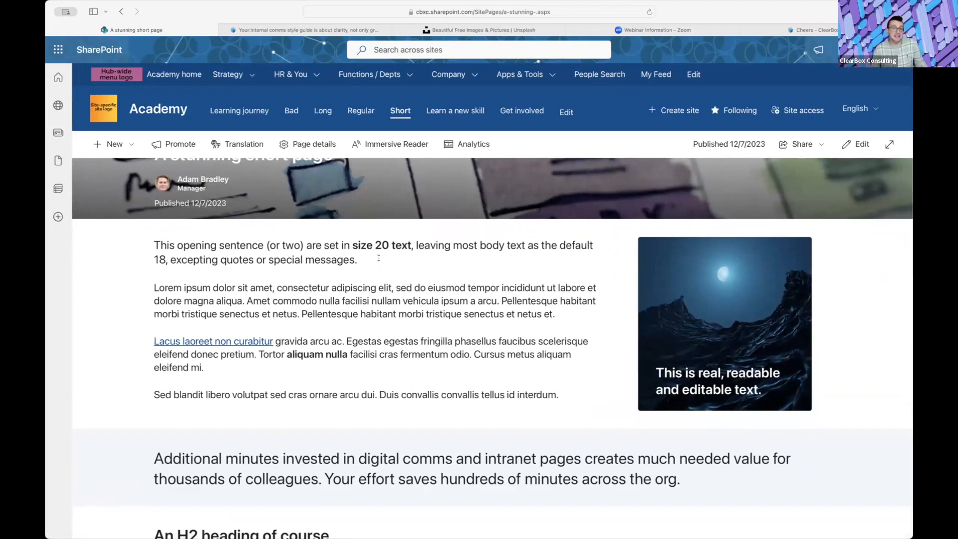
{"action": "scroll", "coordinate": [378, 258], "scroll_direction": "down", "scroll_amount": 3}
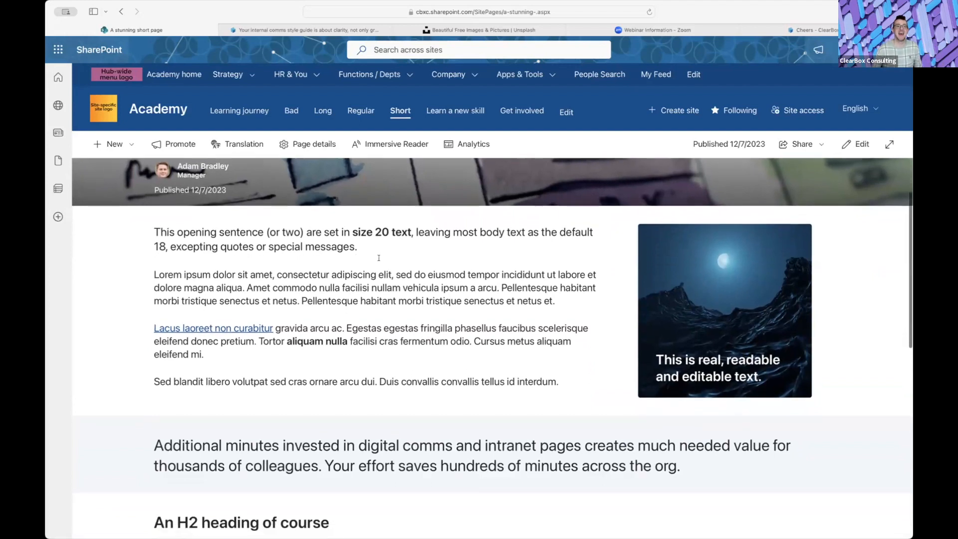
{"action": "scroll", "coordinate": [559, 331], "scroll_direction": "down", "scroll_amount": 4}
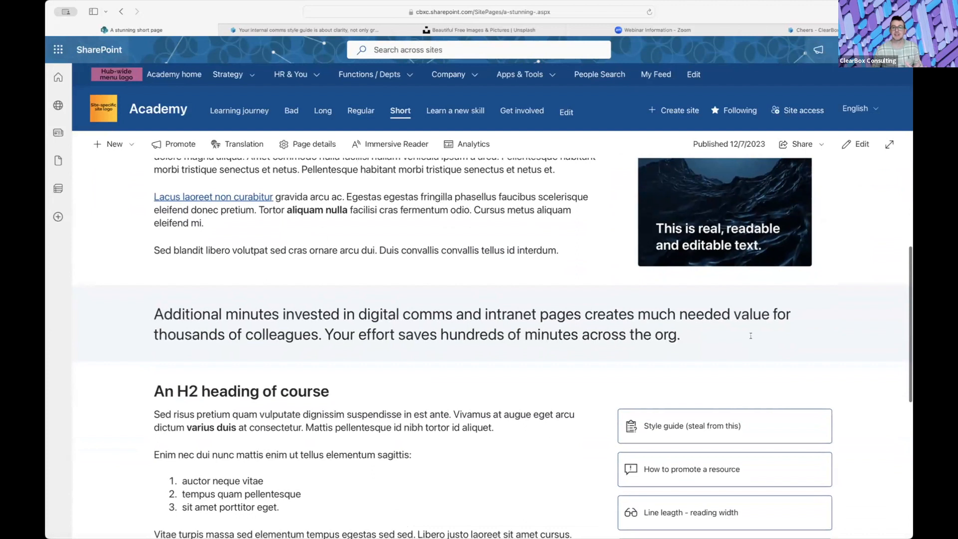
{"action": "scroll", "coordinate": [750, 335], "scroll_direction": "down", "scroll_amount": 3}
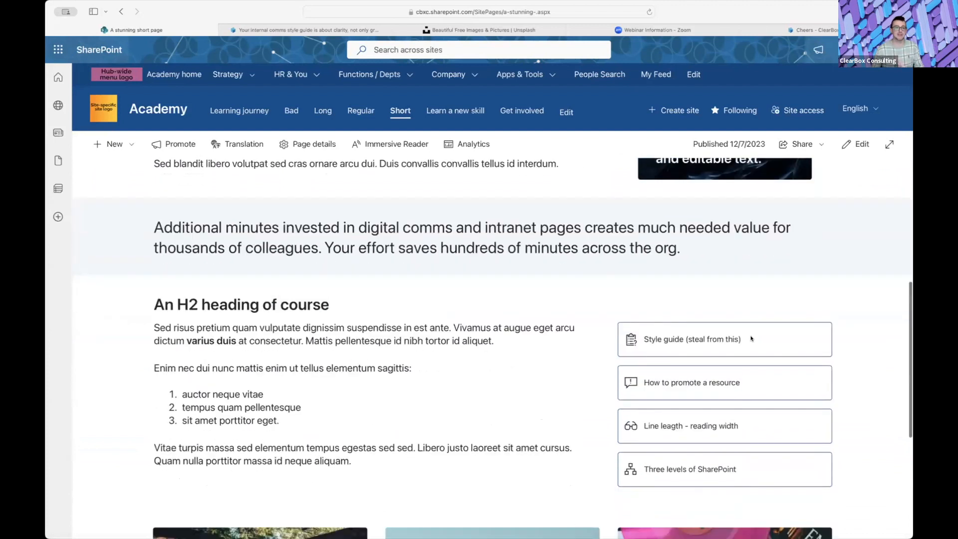
{"action": "scroll", "coordinate": [750, 338], "scroll_direction": "down", "scroll_amount": 2}
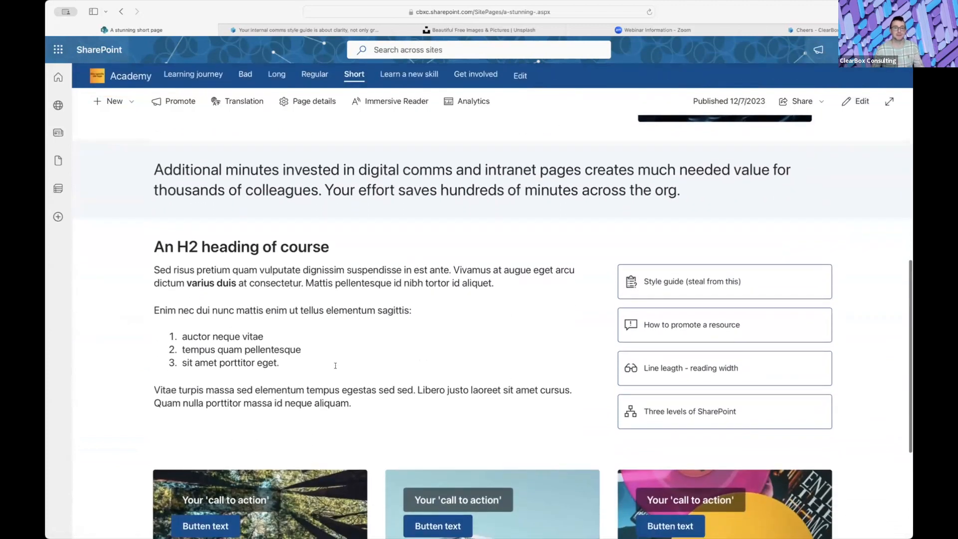
{"action": "scroll", "coordinate": [700, 403], "scroll_direction": "down", "scroll_amount": 3}
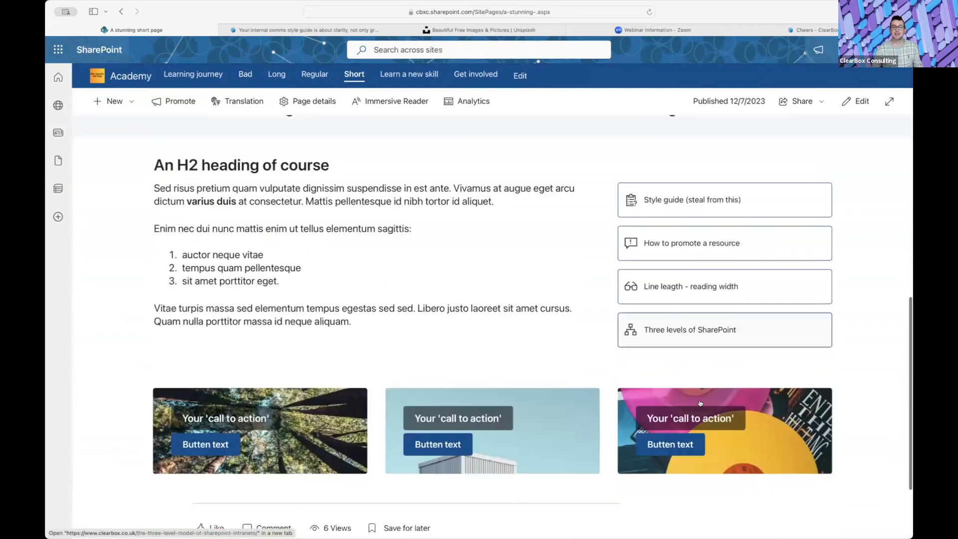
{"action": "scroll", "coordinate": [699, 403], "scroll_direction": "down", "scroll_amount": 3}
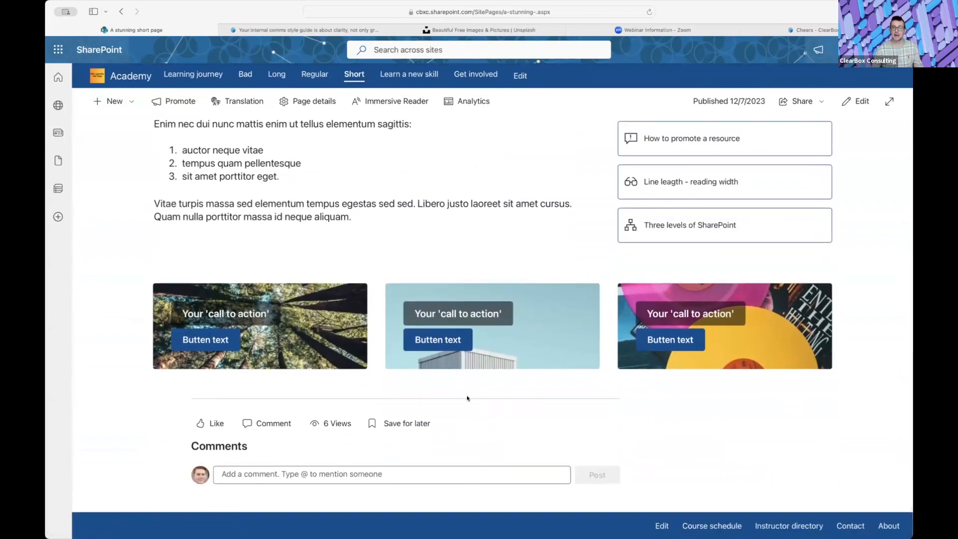
{"action": "scroll", "coordinate": [466, 397], "scroll_direction": "up", "scroll_amount": 15}
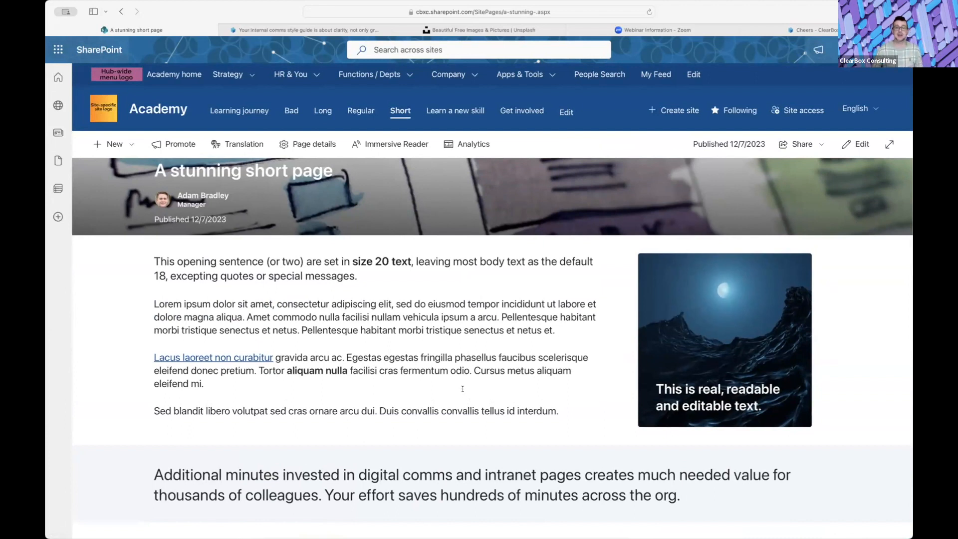
Open the Academy site's home page and glance over its hero images and news area.
{"action": "left_click", "coordinate": [174, 114]}
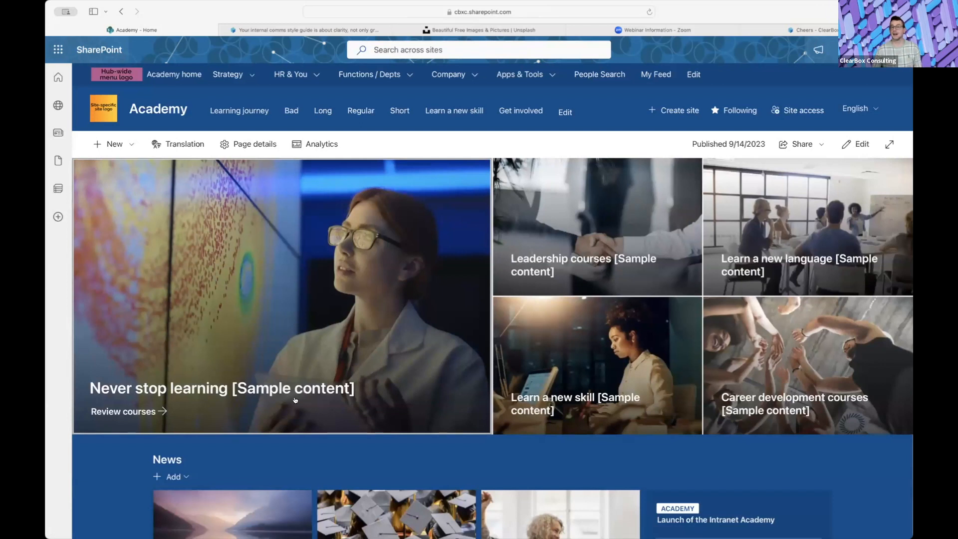
{"action": "scroll", "coordinate": [295, 399], "scroll_direction": "down", "scroll_amount": 2}
{"action": "scroll", "coordinate": [224, 299], "scroll_direction": "up", "scroll_amount": 2}
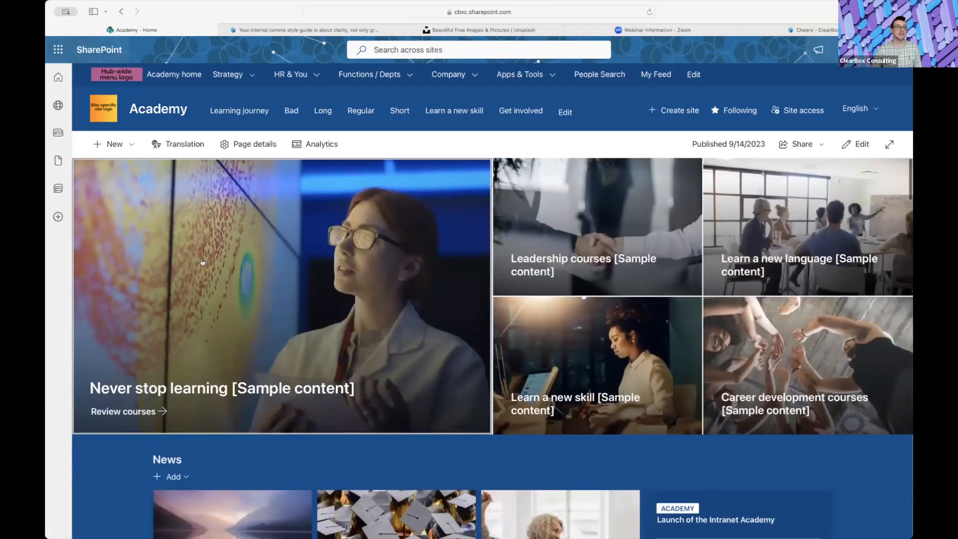
Create a new page from the Blank template and title it "A new nice page".
{"action": "left_click", "coordinate": [132, 144]}
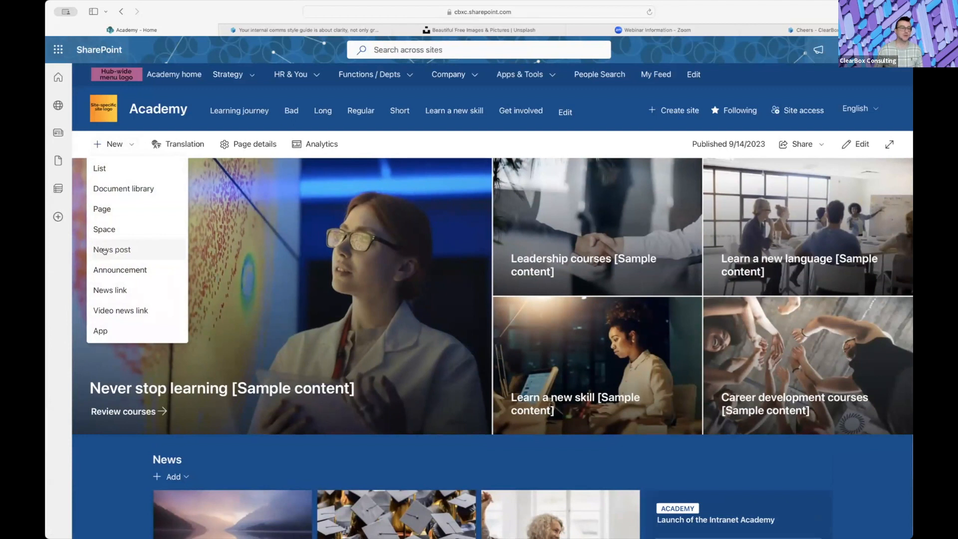
{"action": "left_click", "coordinate": [102, 209]}
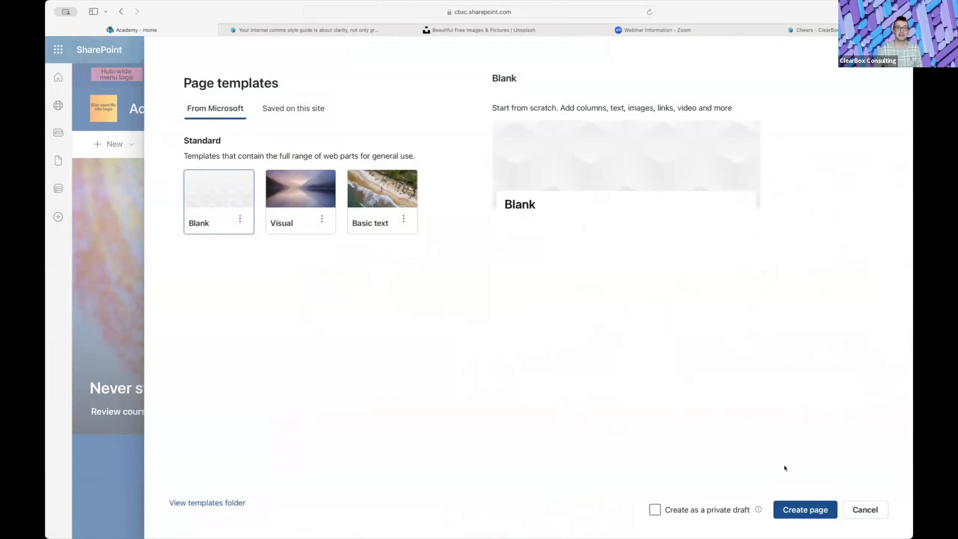
{"action": "left_click", "coordinate": [807, 514]}
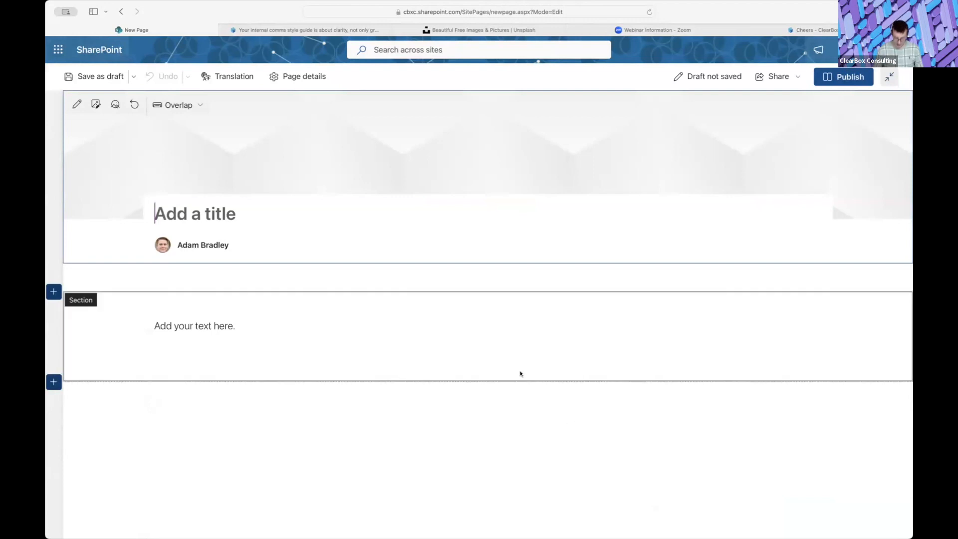
{"action": "type", "text": "A new nice"}
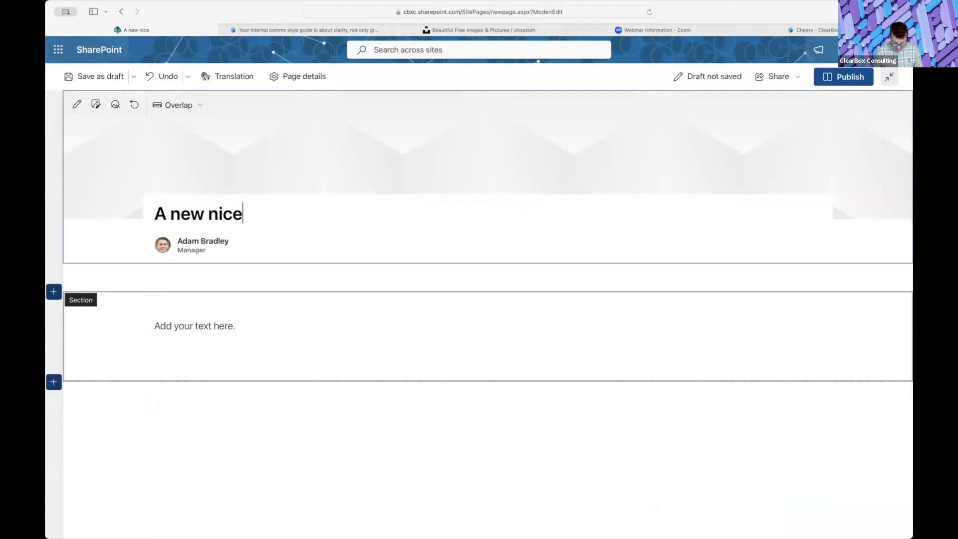
{"action": "type", "text": " page"}
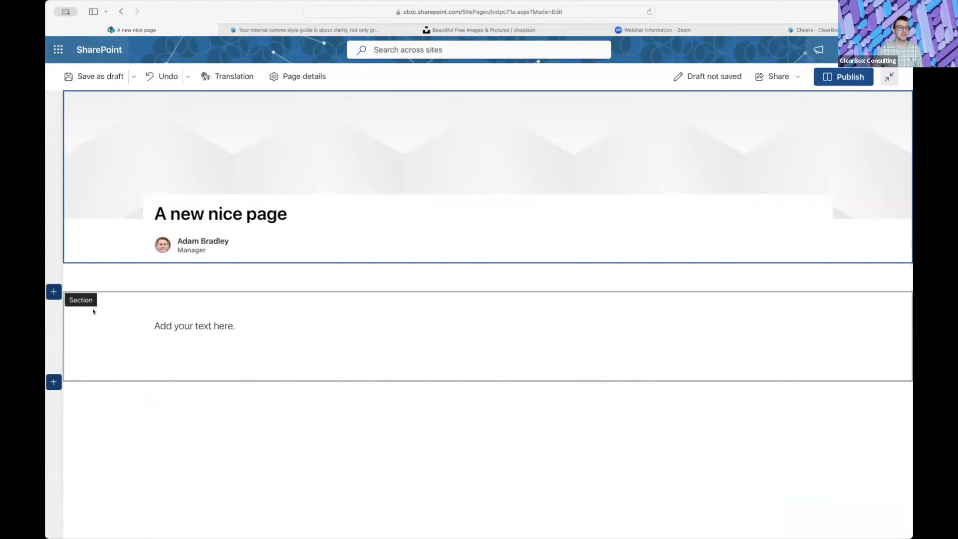
Inspect the editing controls of the page's section and its text web part, leaving the section selected.
{"action": "left_click", "coordinate": [83, 345]}
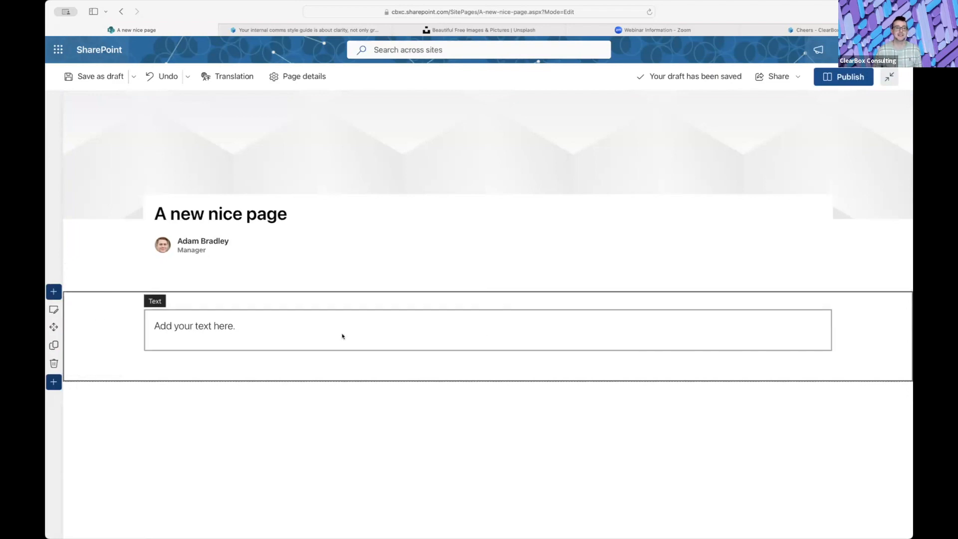
{"action": "left_click", "coordinate": [342, 336]}
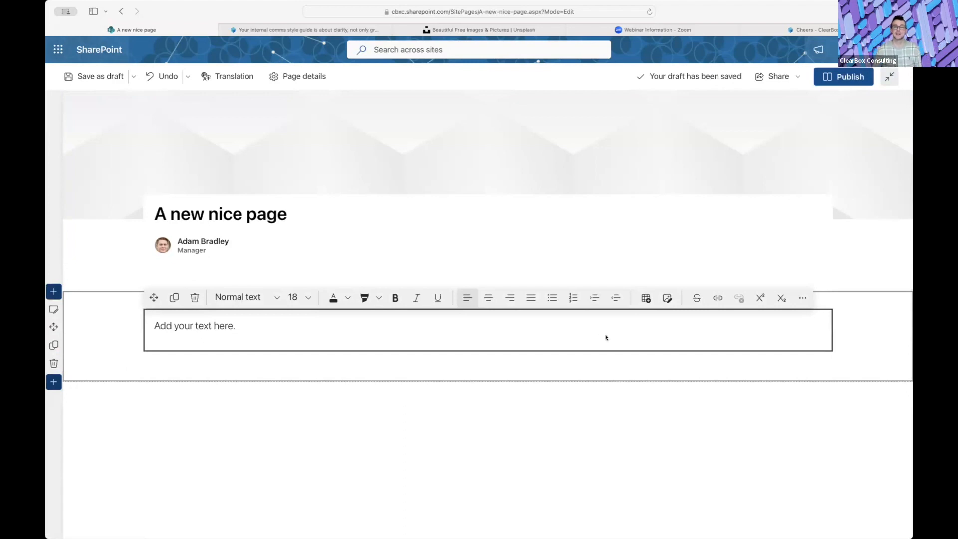
{"action": "left_click", "coordinate": [98, 323]}
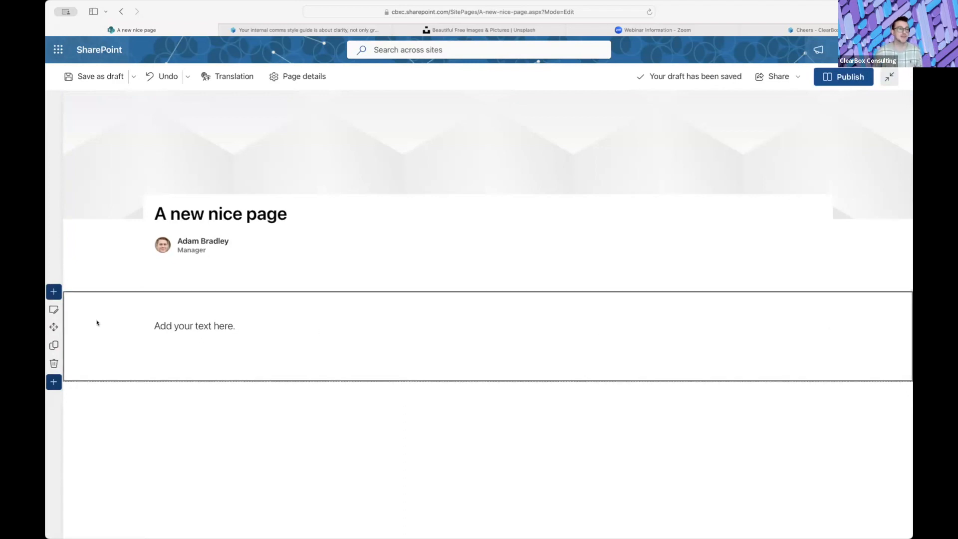
Change the text section's layout to One-third right, trying Two columns first.
{"action": "left_click", "coordinate": [53, 309]}
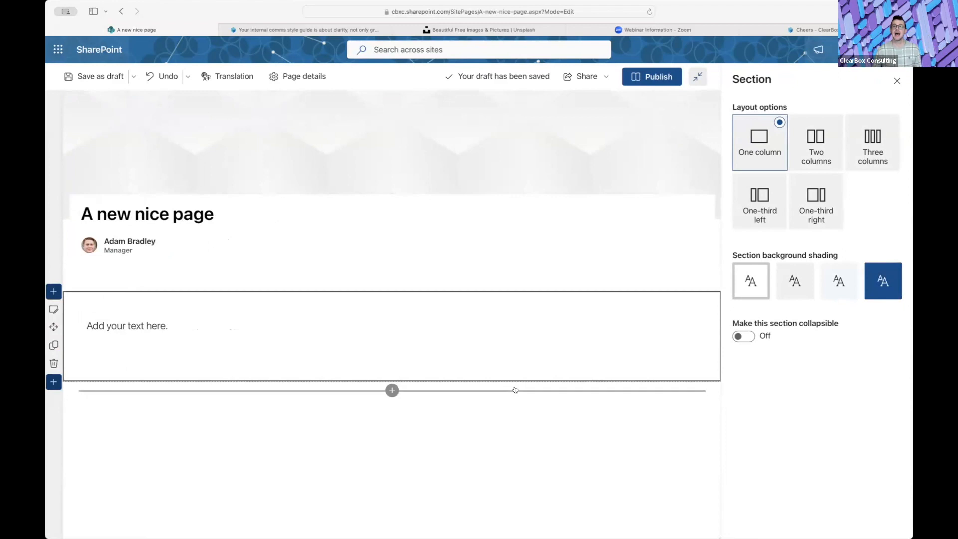
{"action": "left_click", "coordinate": [815, 137]}
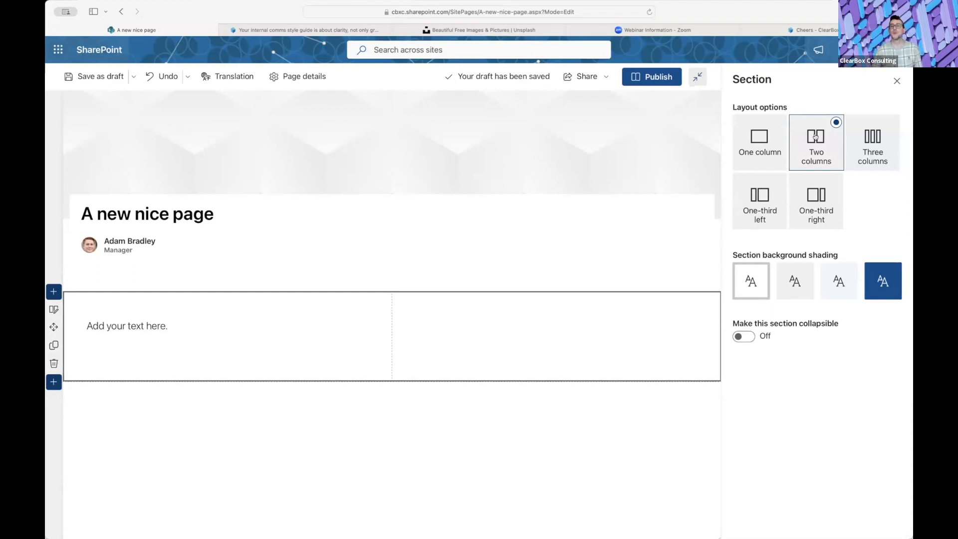
{"action": "left_click", "coordinate": [813, 206]}
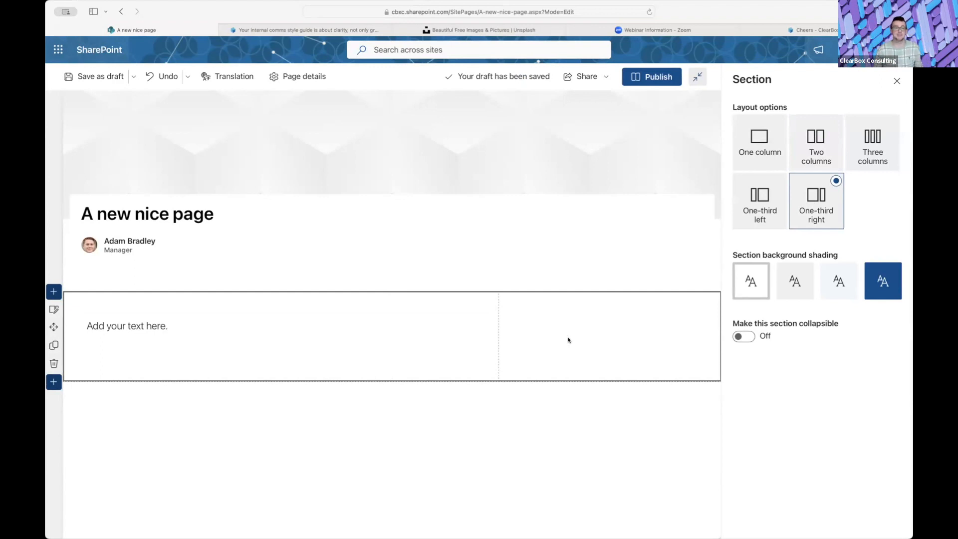
{"action": "left_click", "coordinate": [896, 82]}
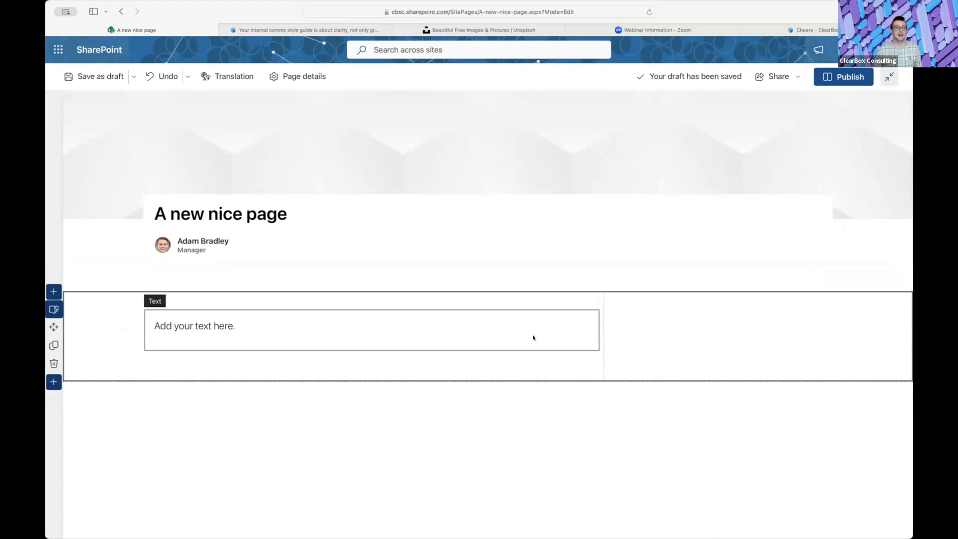
Duplicate the One-third right section and select the original section above the copy.
{"action": "left_click", "coordinate": [234, 338]}
{"action": "left_click", "coordinate": [712, 338]}
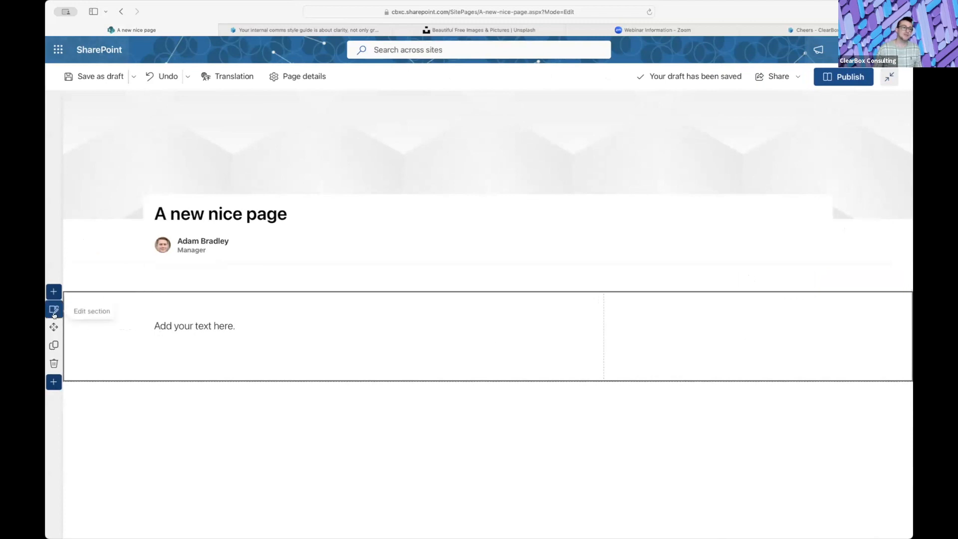
{"action": "left_click", "coordinate": [53, 345]}
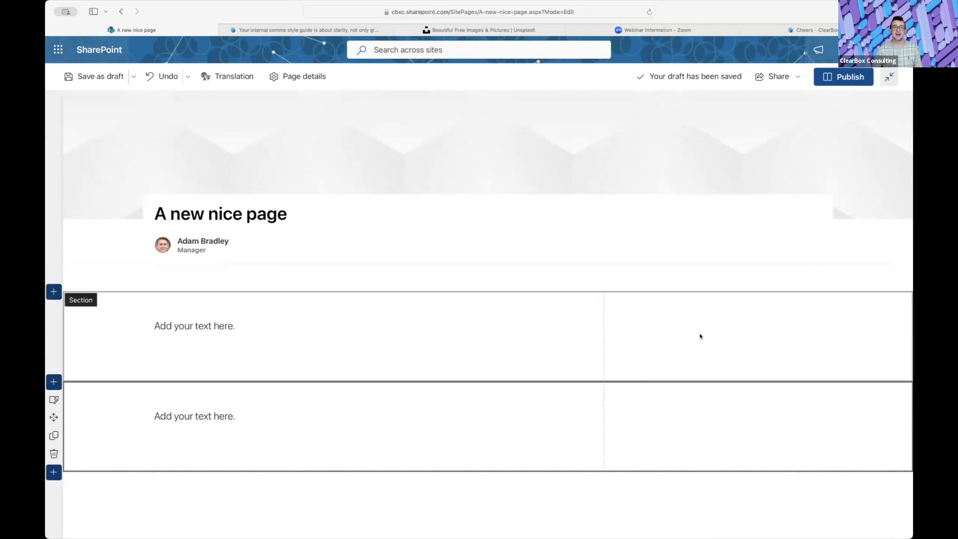
{"action": "left_click", "coordinate": [735, 313]}
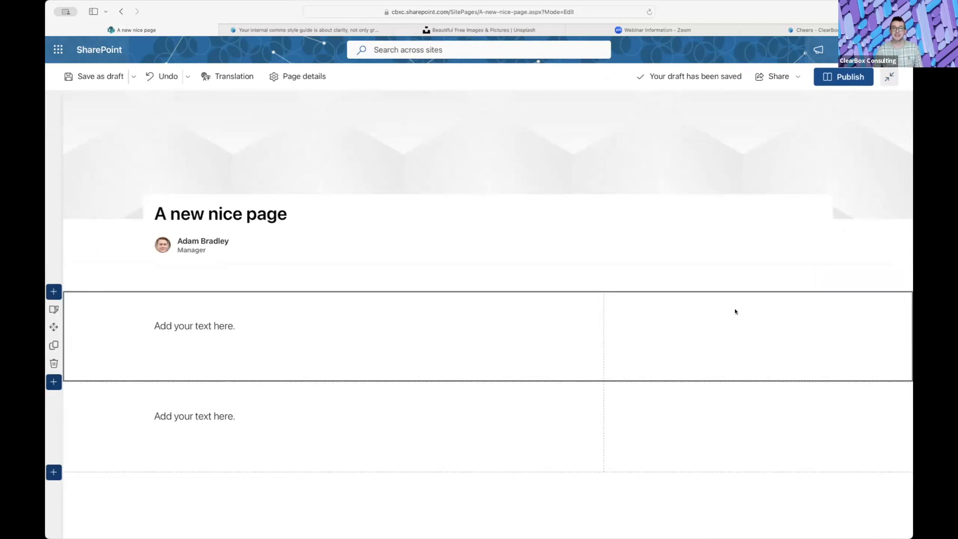
Add an Image web part to the empty narrow column of the upper section.
{"action": "left_click", "coordinate": [719, 301]}
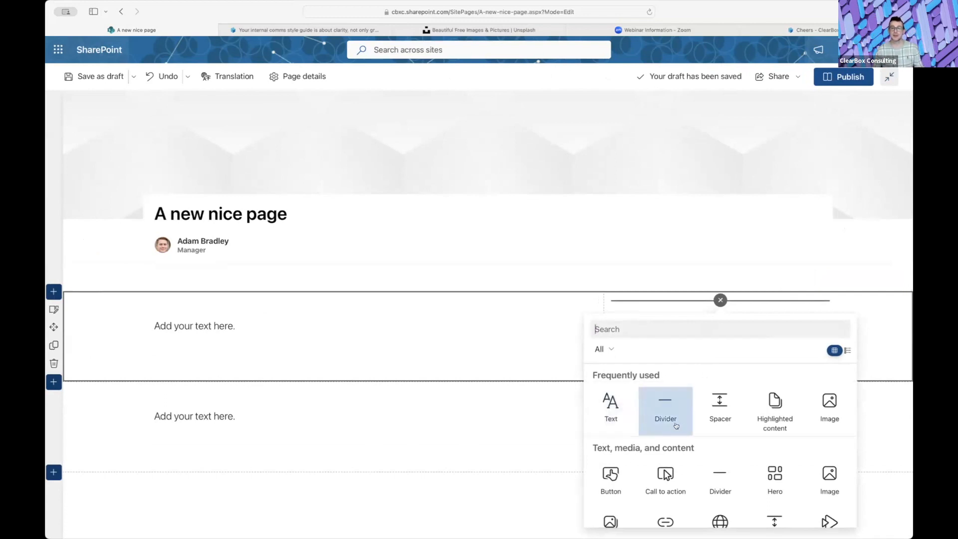
{"action": "scroll", "coordinate": [671, 424], "scroll_direction": "down", "scroll_amount": 1}
{"action": "scroll", "coordinate": [675, 424], "scroll_direction": "up", "scroll_amount": 1}
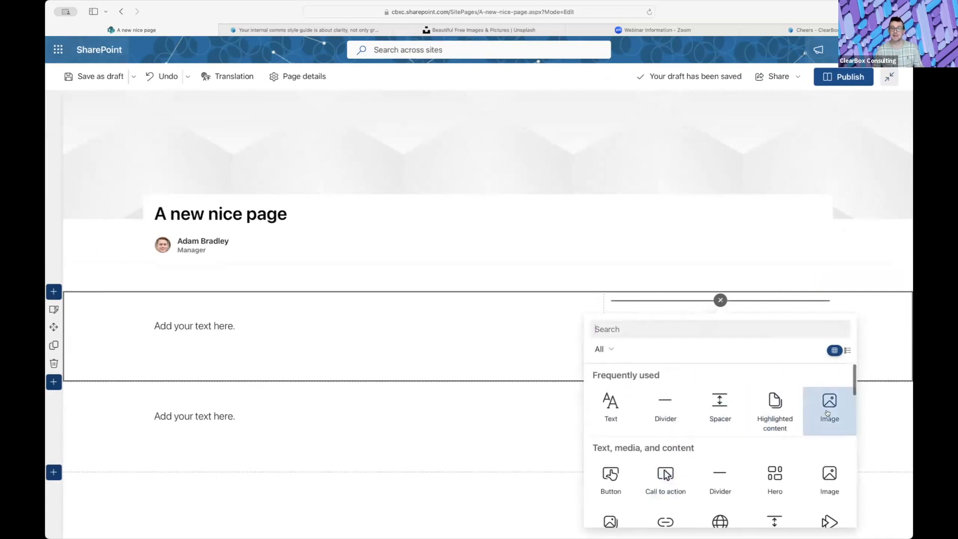
{"action": "left_click", "coordinate": [827, 482]}
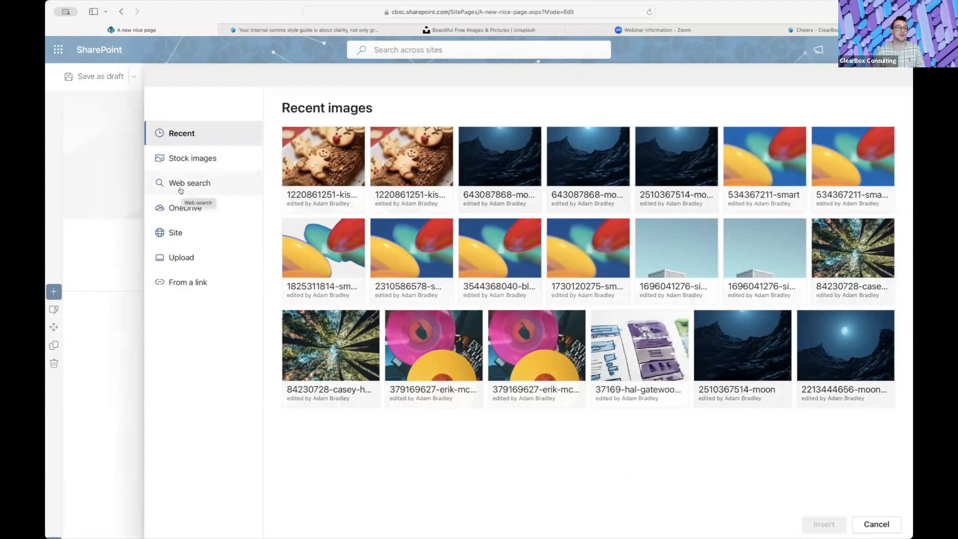
Look through the image sources: the stock images and the site's SitePages folder in Site Assets.
{"action": "left_click", "coordinate": [202, 160]}
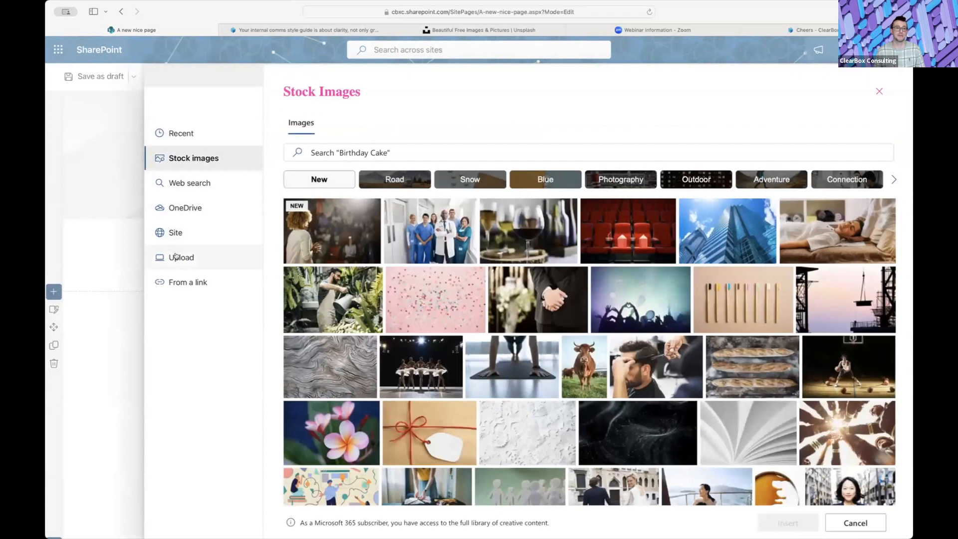
{"action": "left_click", "coordinate": [177, 233]}
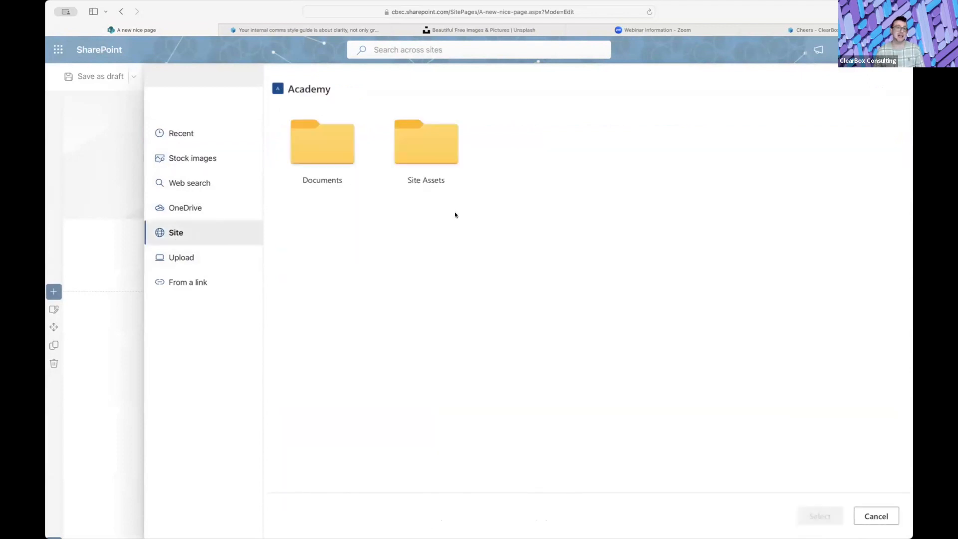
{"action": "left_click", "coordinate": [419, 148]}
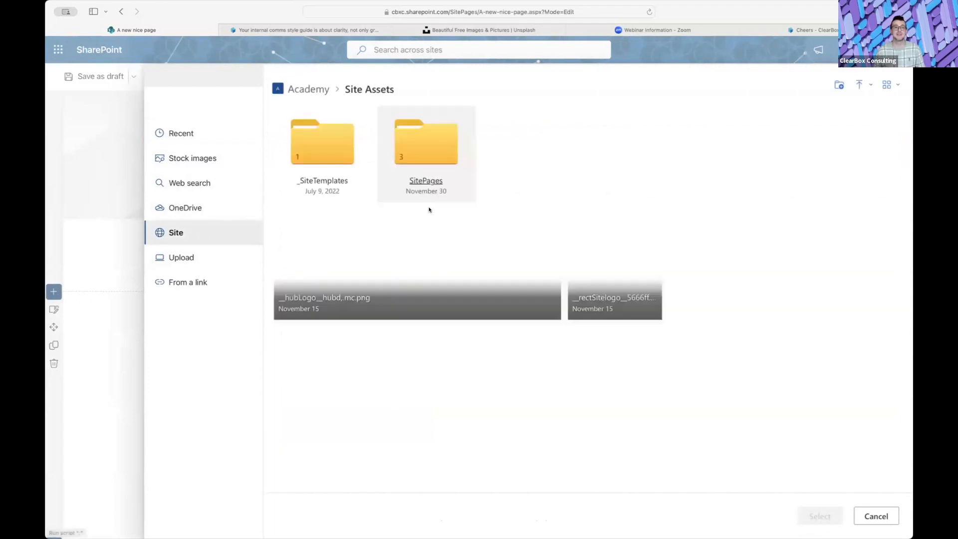
{"action": "left_click", "coordinate": [425, 150]}
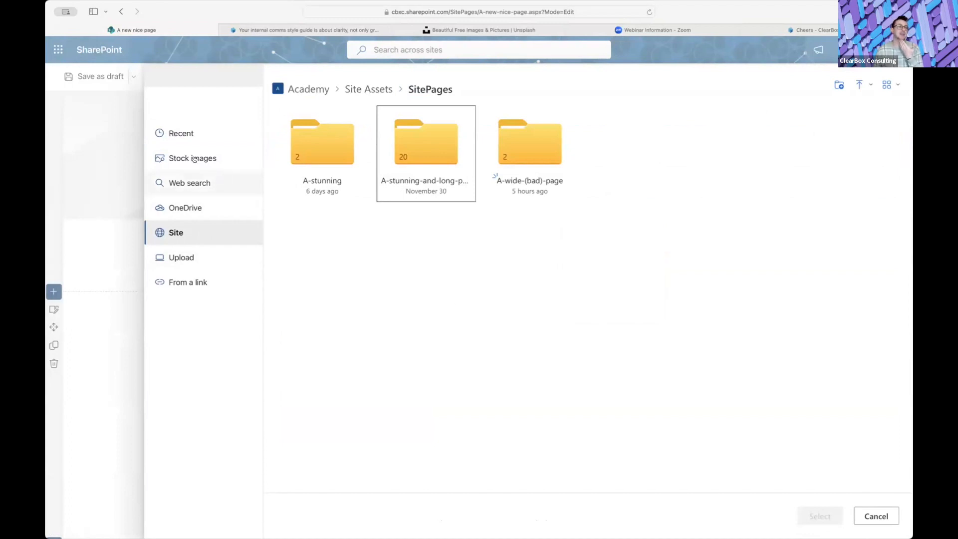
Search the stock images for "happiness" and insert the picture of colourful sweets.
{"action": "left_click", "coordinate": [210, 158]}
{"action": "left_click", "coordinate": [473, 150]}
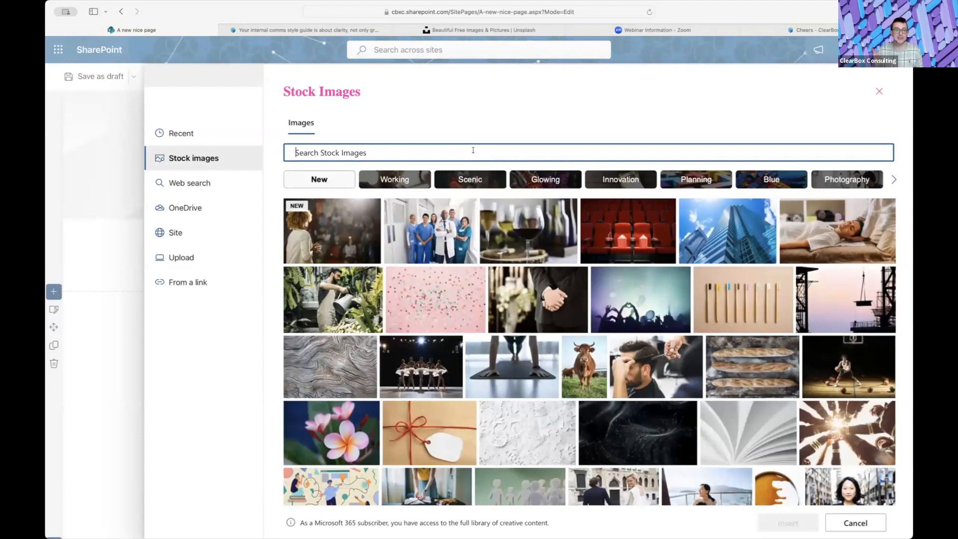
{"action": "type", "text": "happiness"}
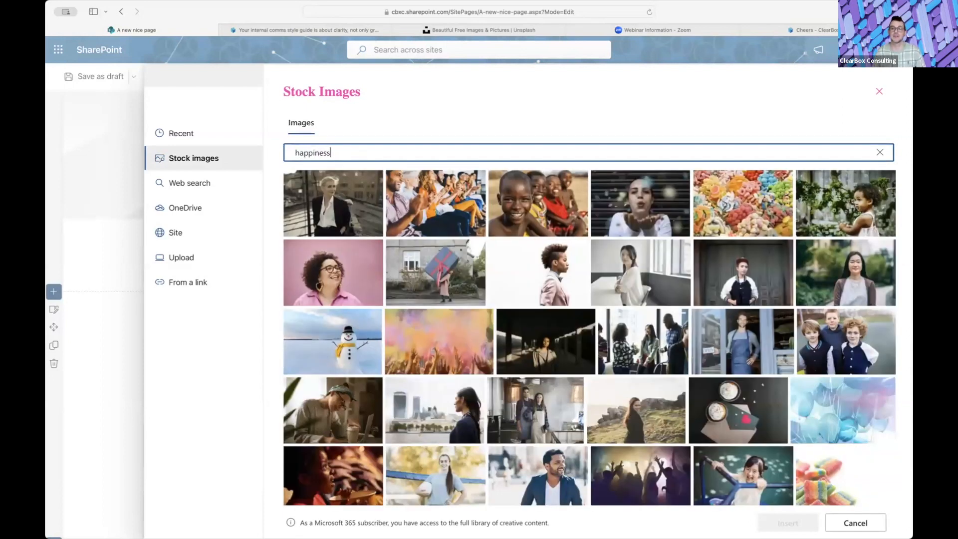
{"action": "left_click", "coordinate": [745, 201]}
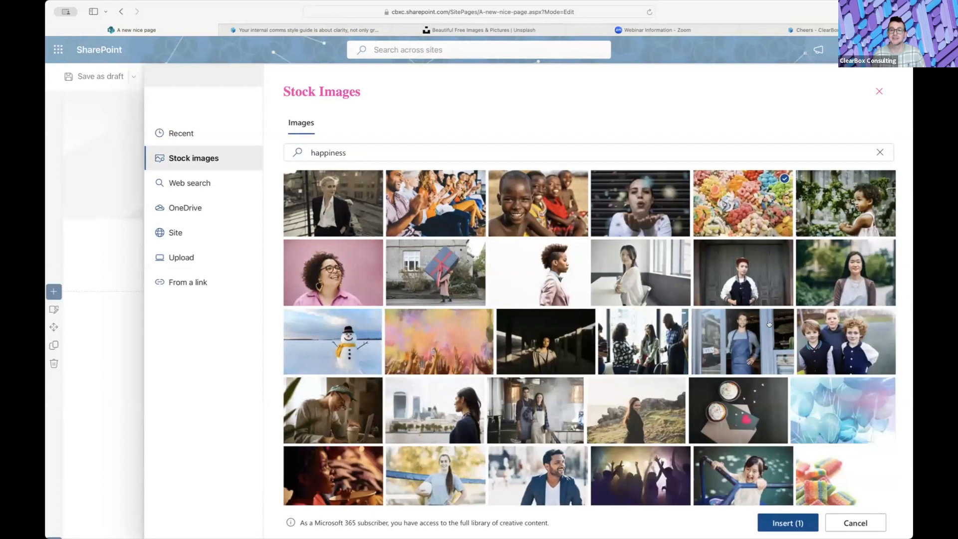
{"action": "left_click", "coordinate": [783, 523]}
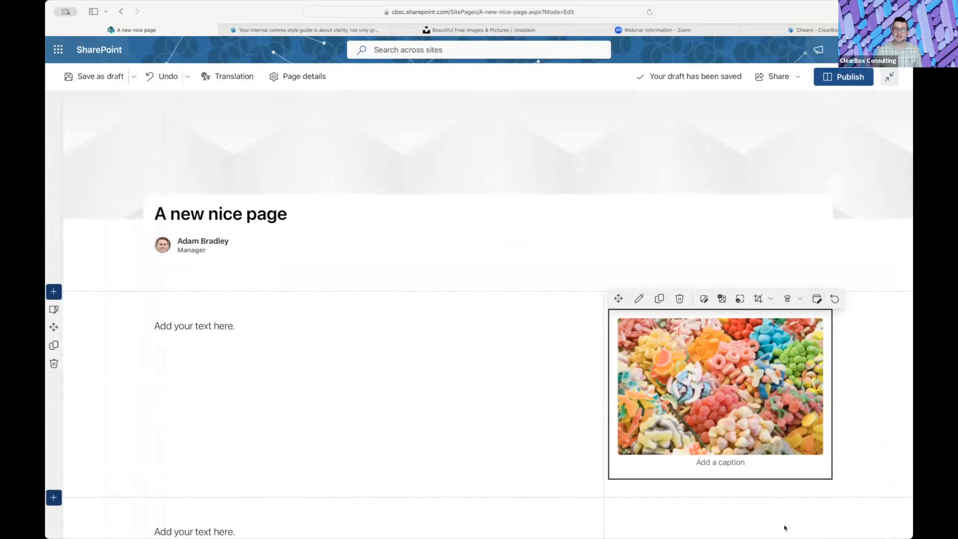
Crop the sweets image to the Square aspect ratio.
{"action": "left_click", "coordinate": [719, 379]}
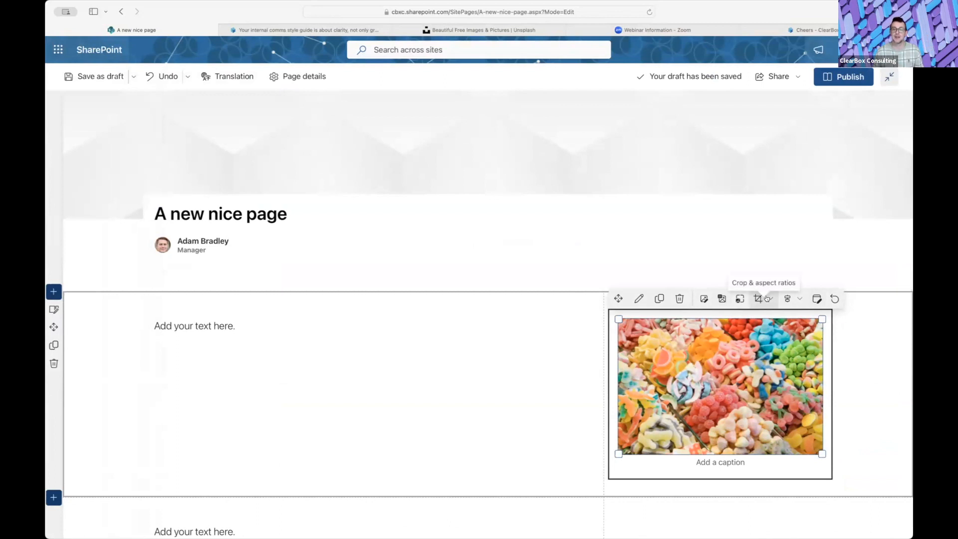
{"action": "left_click", "coordinate": [767, 298]}
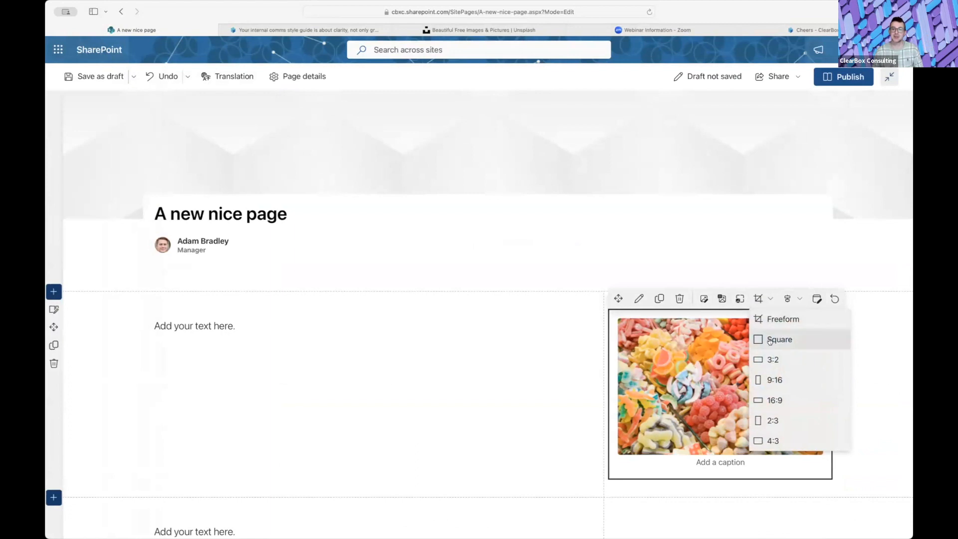
{"action": "left_click", "coordinate": [769, 341]}
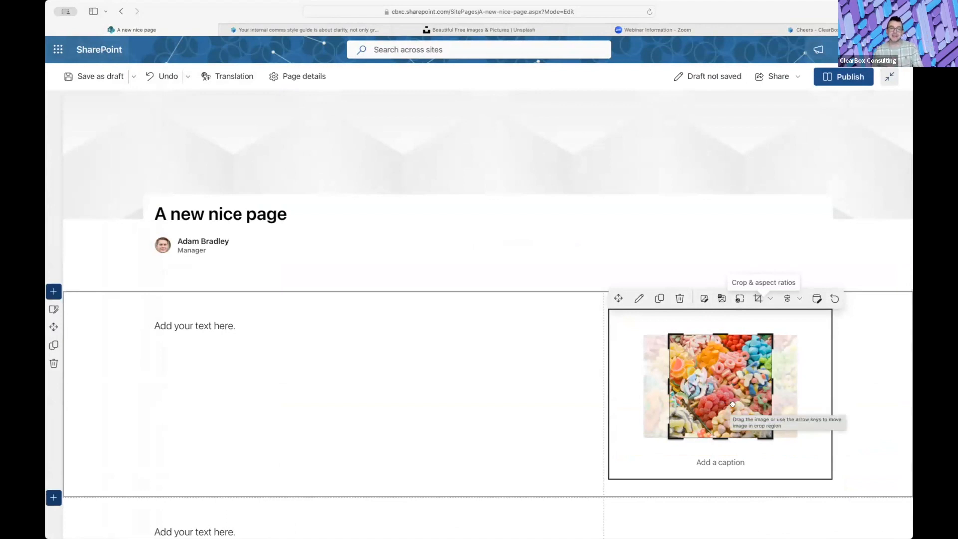
{"action": "left_click", "coordinate": [871, 403]}
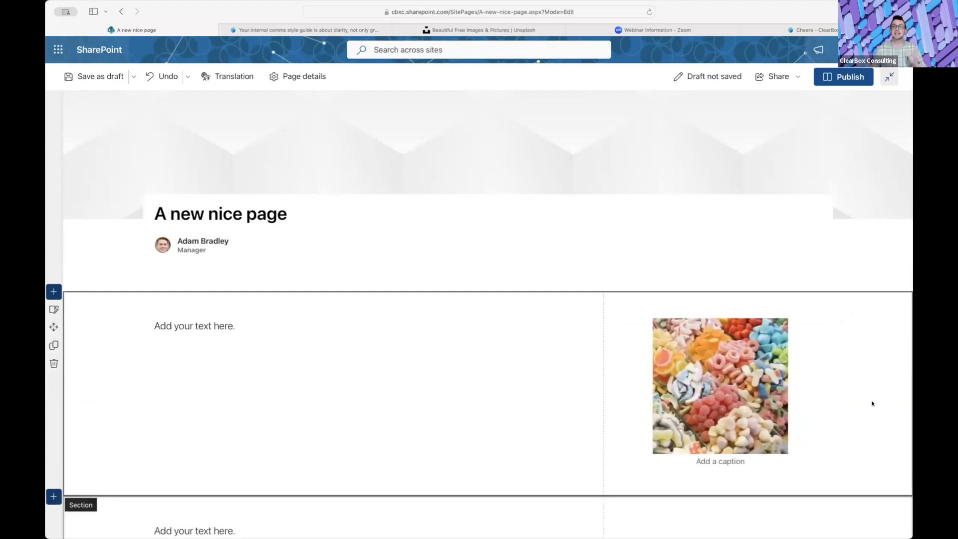
Resize the square sweets image to fill the full width of its column.
{"action": "left_click", "coordinate": [718, 378]}
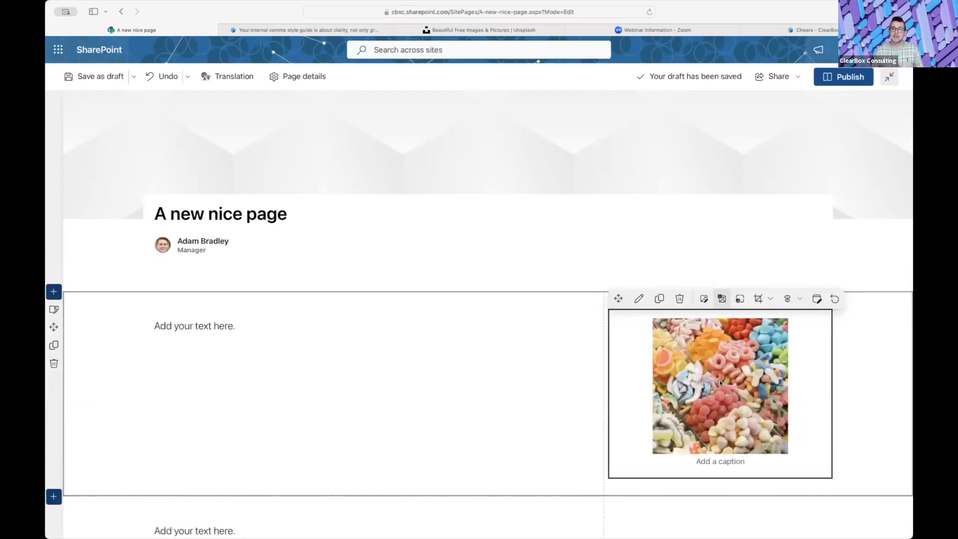
{"action": "left_click", "coordinate": [740, 298]}
{"action": "left_click_drag", "start_coordinate": [652, 452], "coordinate": [618, 522]}
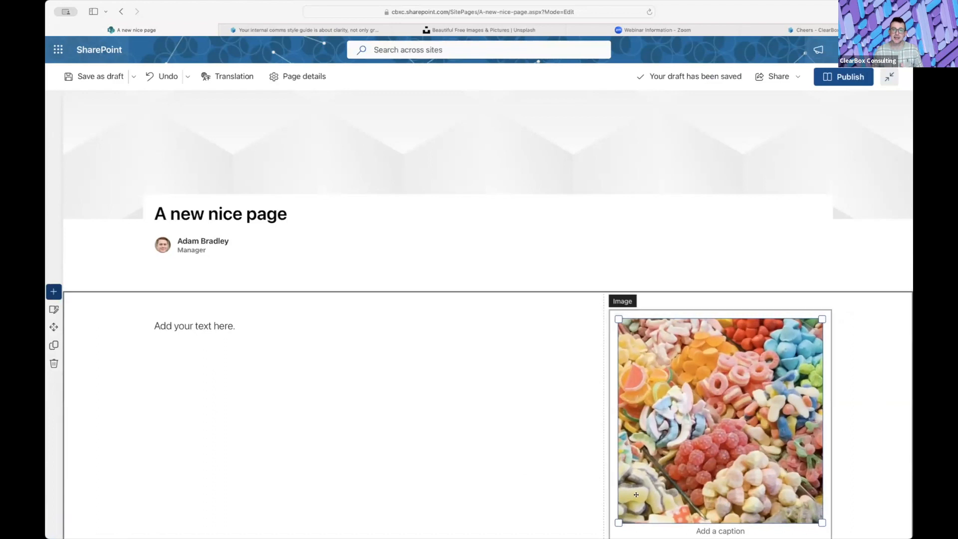
{"action": "left_click", "coordinate": [712, 422]}
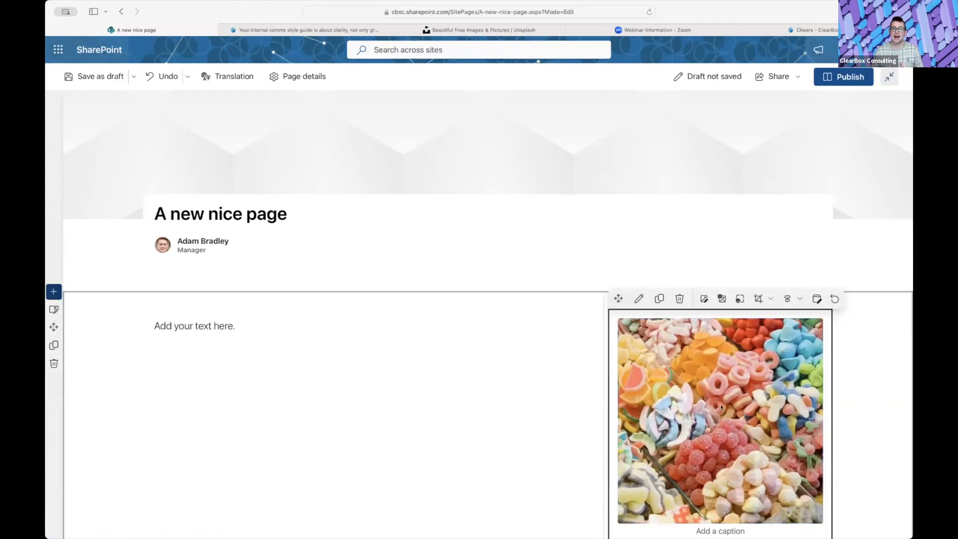
Add the overlay text "Sweets make me happy." on the sweets image.
{"action": "left_click", "coordinate": [719, 298]}
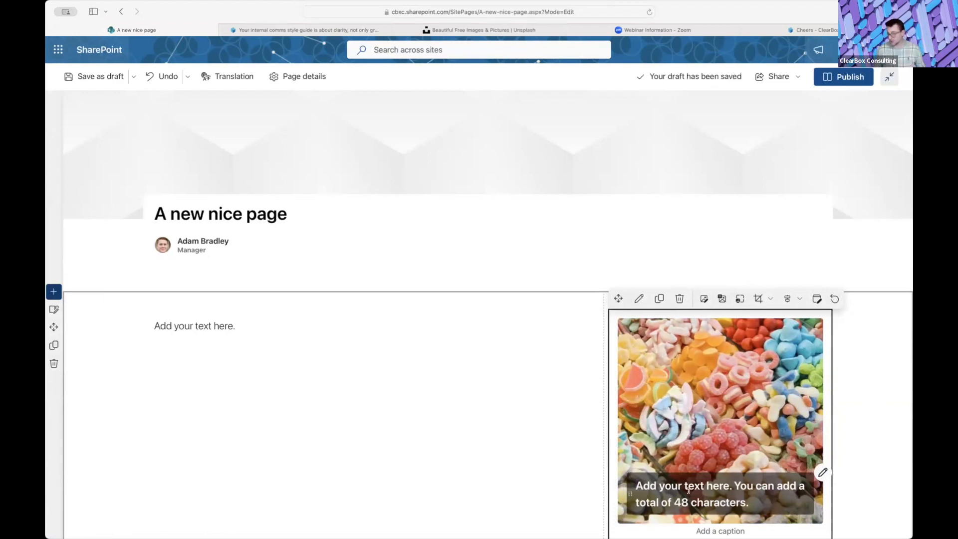
{"action": "type", "text": "Sw"}
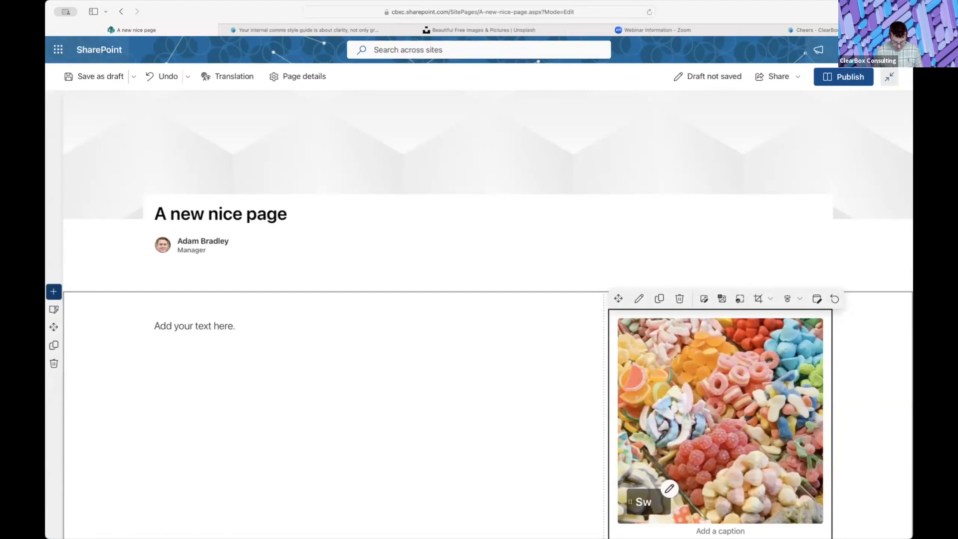
{"action": "type", "text": "eets"}
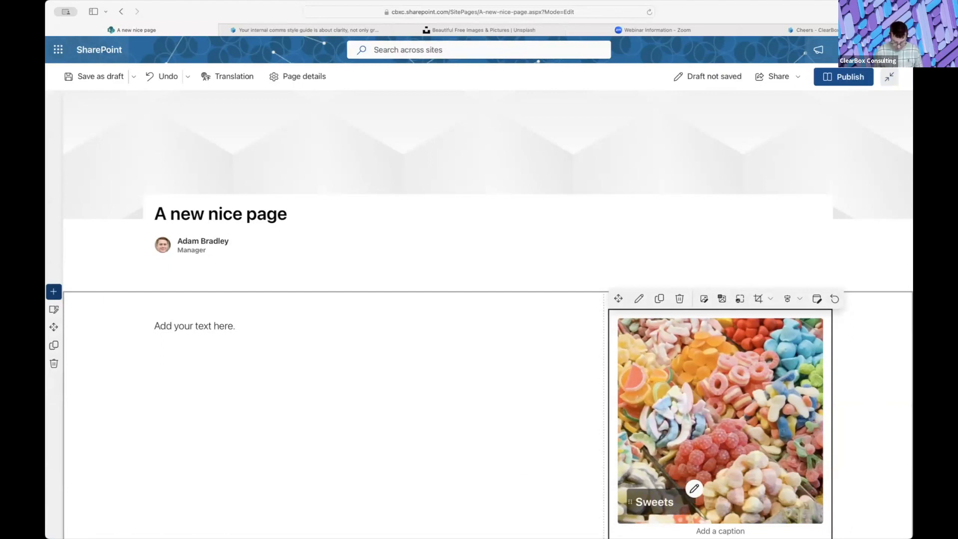
{"action": "type", "text": " make me"}
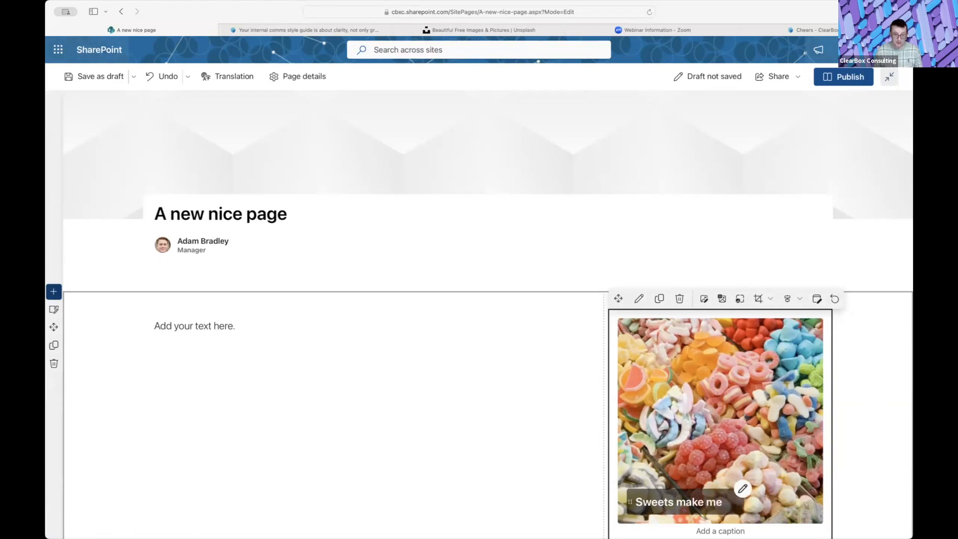
{"action": "type", "text": " happy."}
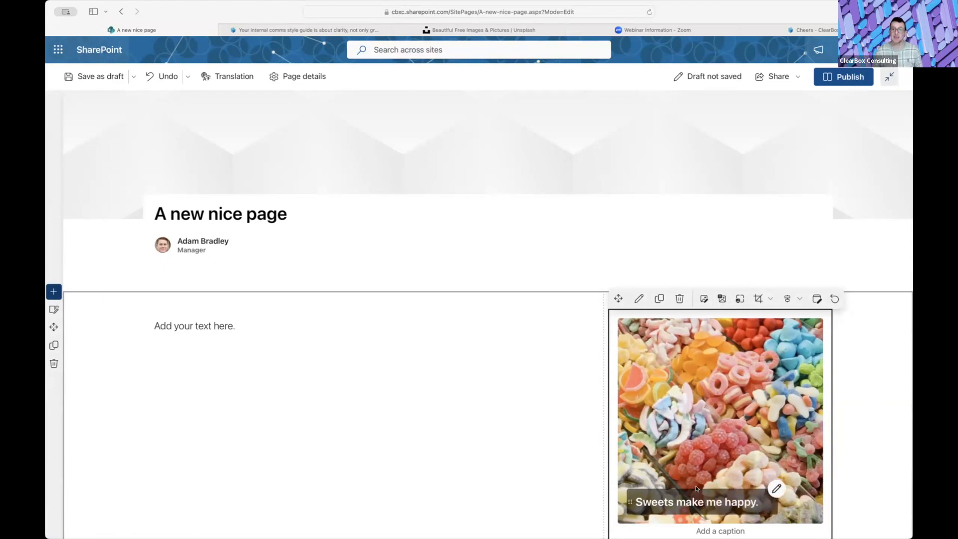
Enter "Piles of sweets for sale." as the sweets image's alternative text in its properties.
{"action": "left_click", "coordinate": [720, 379]}
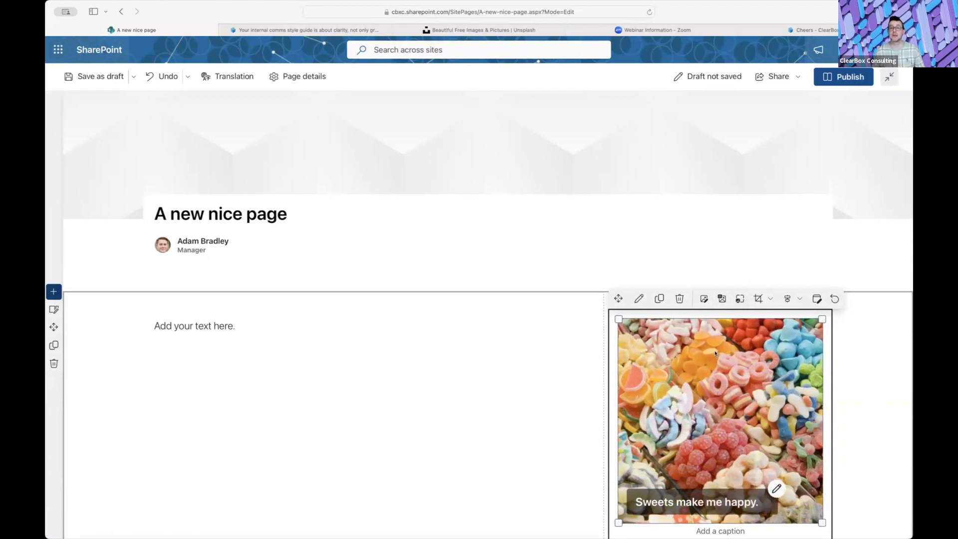
{"action": "left_click", "coordinate": [638, 298]}
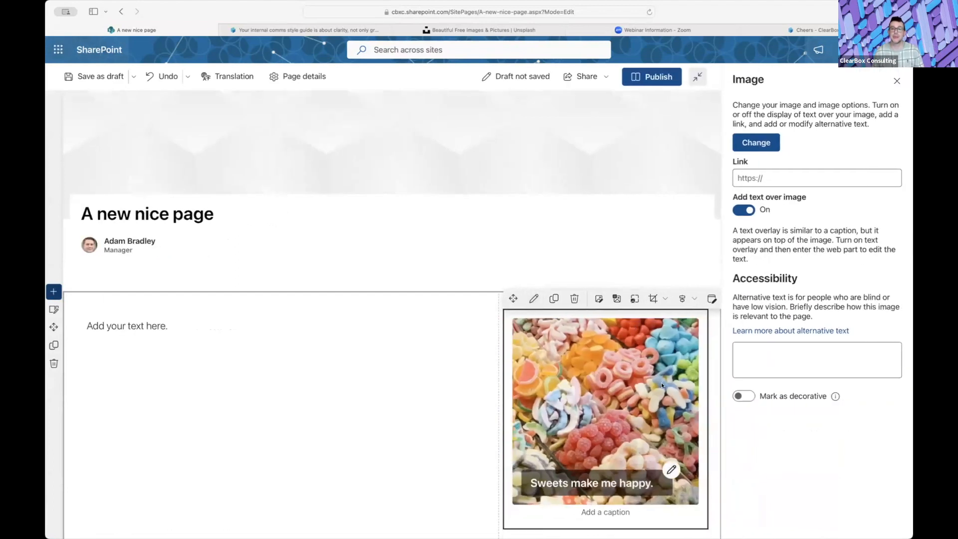
{"action": "left_click", "coordinate": [792, 353]}
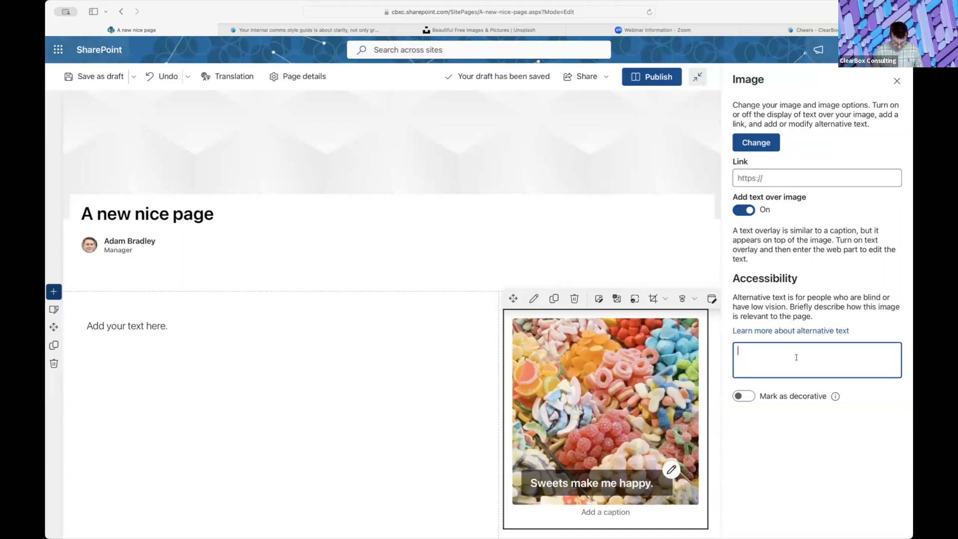
{"action": "type", "text": "M"}
{"action": "key", "text": "BackSpace"}
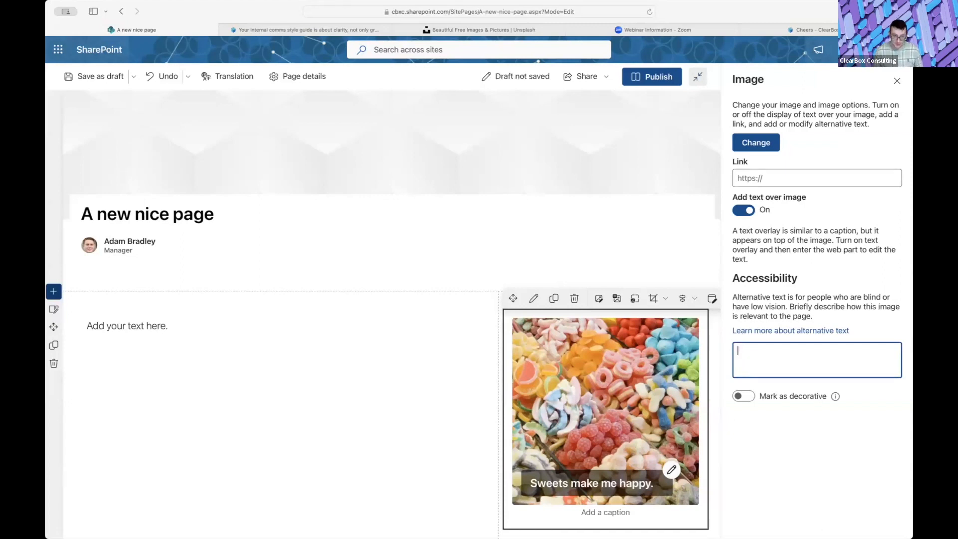
{"action": "type", "text": "Piles of sweets for sale."}
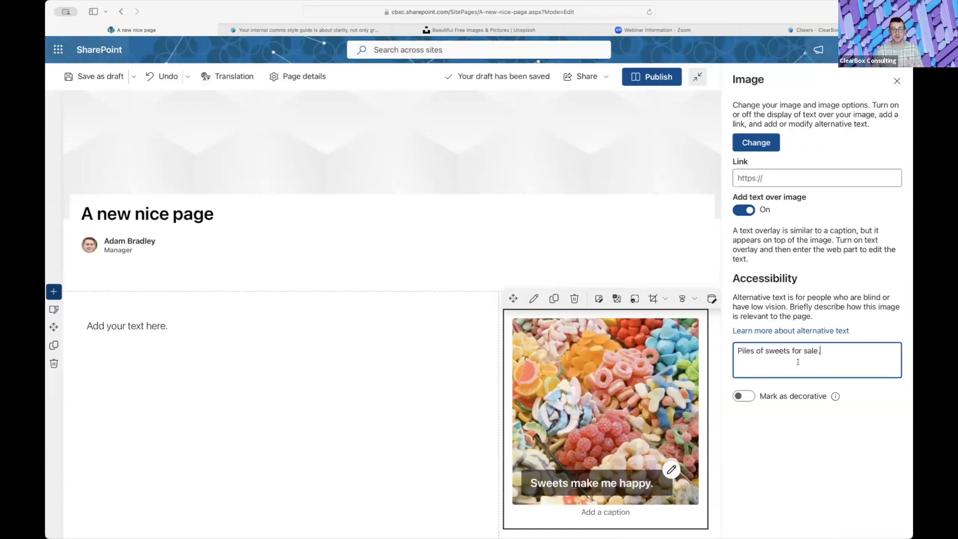
Copy the three paragraphs under "Bold of you!" from the internal comms style guide article on the ClearBox website.
{"action": "left_click", "coordinate": [896, 81]}
{"action": "left_click", "coordinate": [344, 336]}
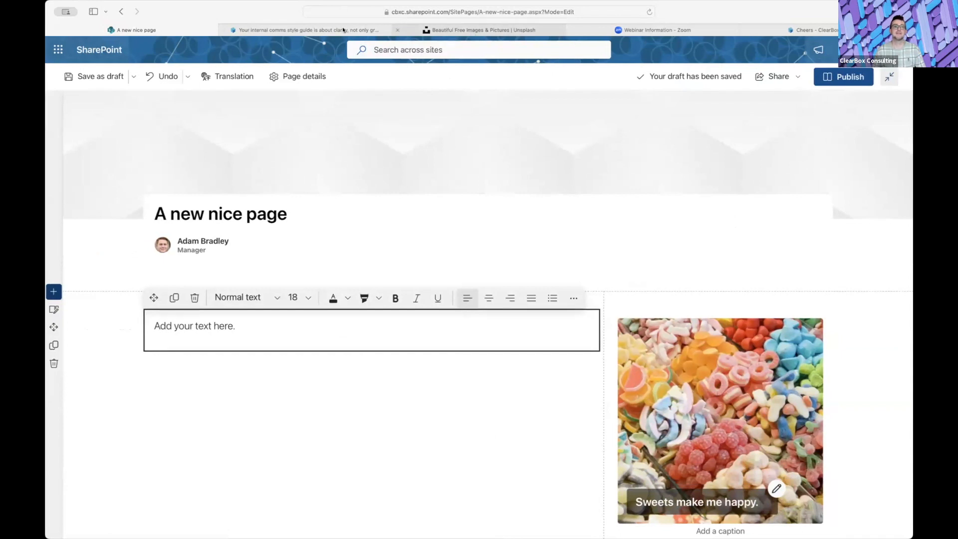
{"action": "left_click", "coordinate": [313, 29]}
{"action": "scroll", "coordinate": [321, 340], "scroll_direction": "up", "scroll_amount": 1}
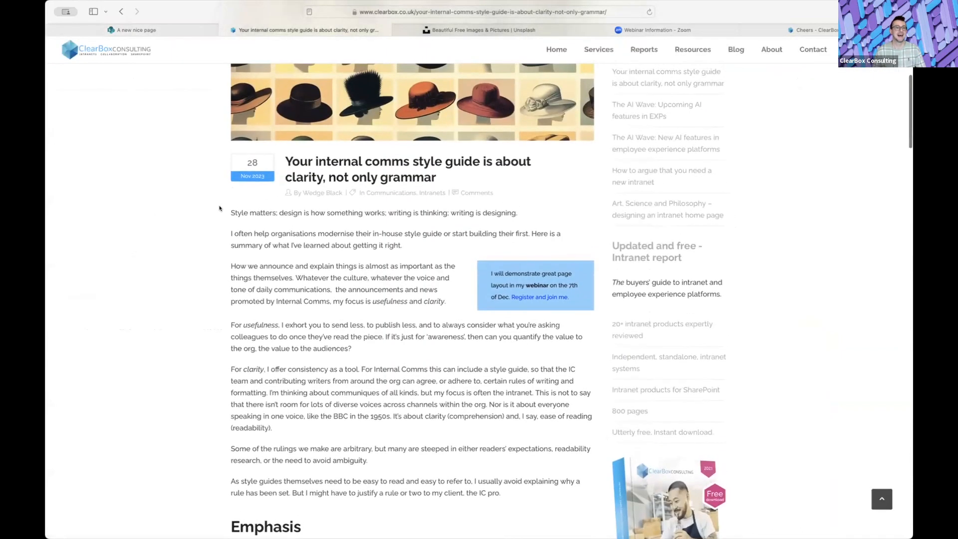
{"action": "left_click_drag", "start_coordinate": [283, 245], "coordinate": [343, 315]}
{"action": "left_click", "coordinate": [343, 315]}
{"action": "scroll", "coordinate": [224, 267], "scroll_direction": "down", "scroll_amount": 6}
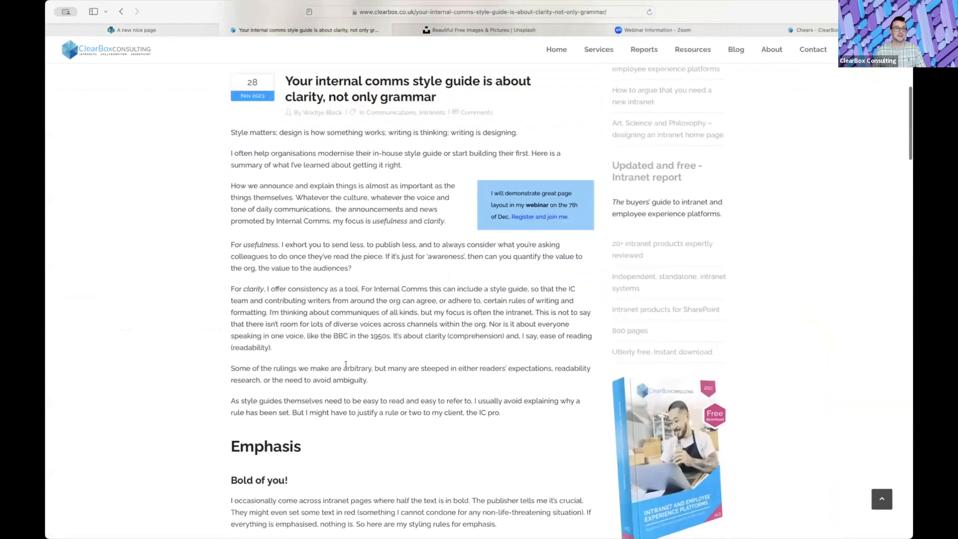
{"action": "mouse_move", "coordinate": [227, 253]}
{"action": "left_mouse_down"}
{"action": "mouse_move", "coordinate": [484, 329]}
{"action": "mouse_move", "coordinate": [383, 330]}
{"action": "mouse_move", "coordinate": [211, 261]}
{"action": "mouse_move", "coordinate": [229, 253]}
{"action": "left_mouse_up"}
{"action": "right_click", "coordinate": [250, 260]}
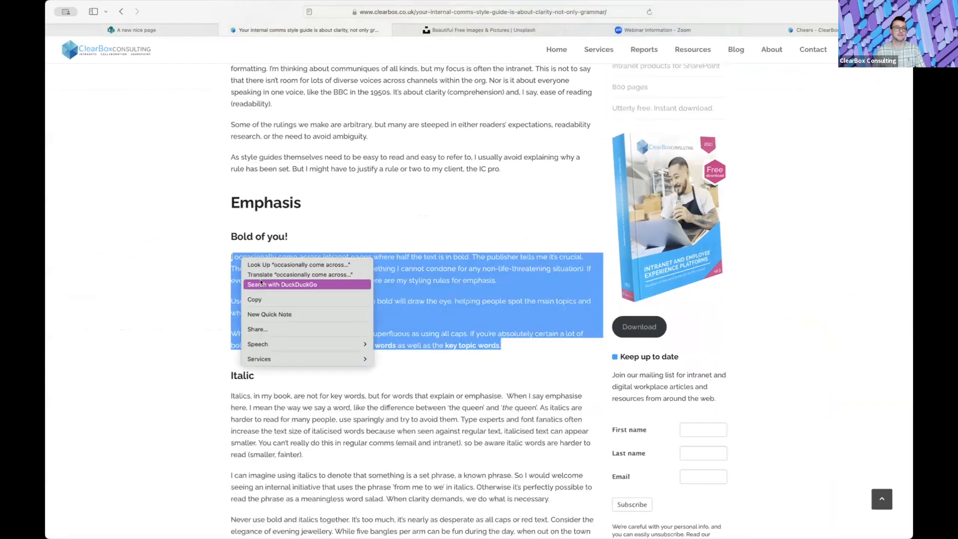
{"action": "left_click", "coordinate": [256, 298]}
Paste the copied paragraphs into the text area beside the sweets image and add the missing "I" at the start.
{"action": "left_click", "coordinate": [168, 30]}
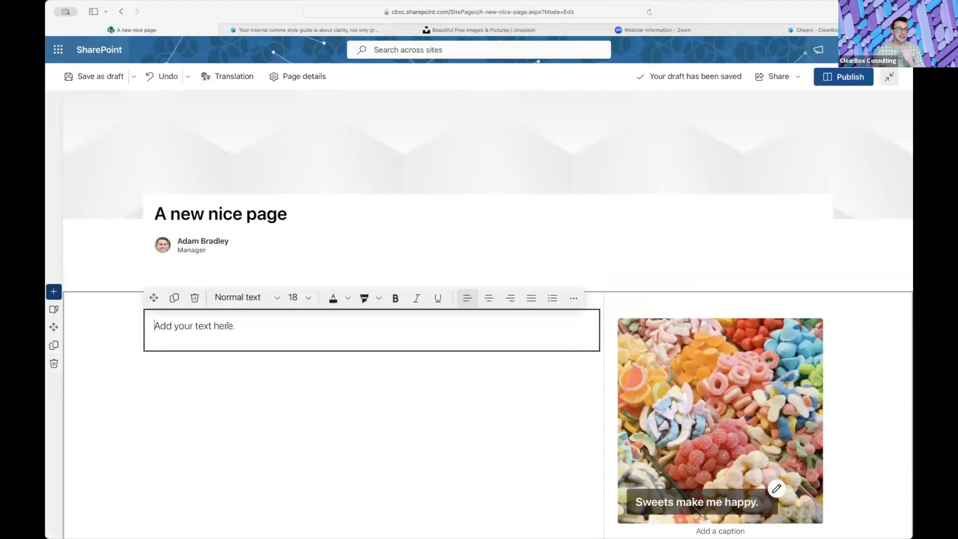
{"action": "key", "text": "super+v"}
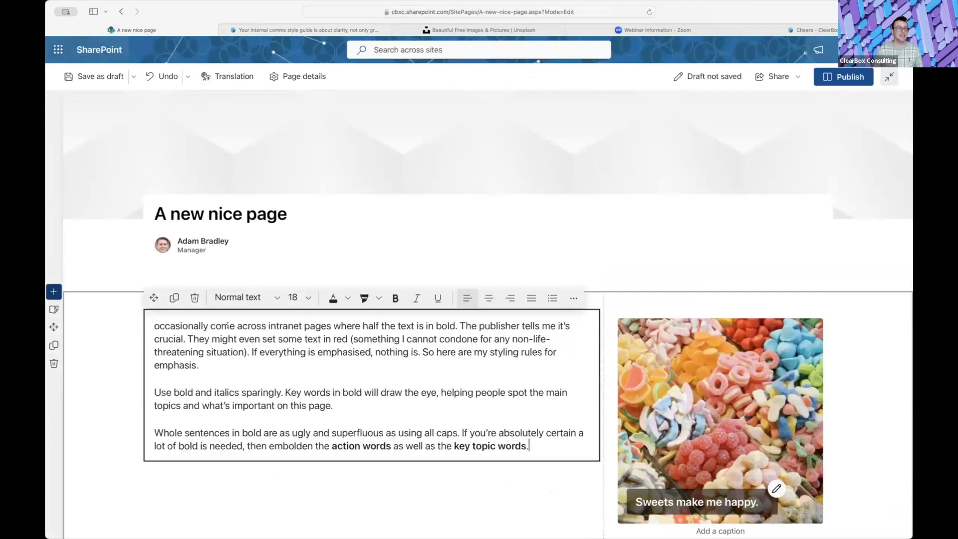
{"action": "left_click", "coordinate": [155, 325]}
{"action": "type", "text": "I"}
{"action": "left_click", "coordinate": [236, 359]}
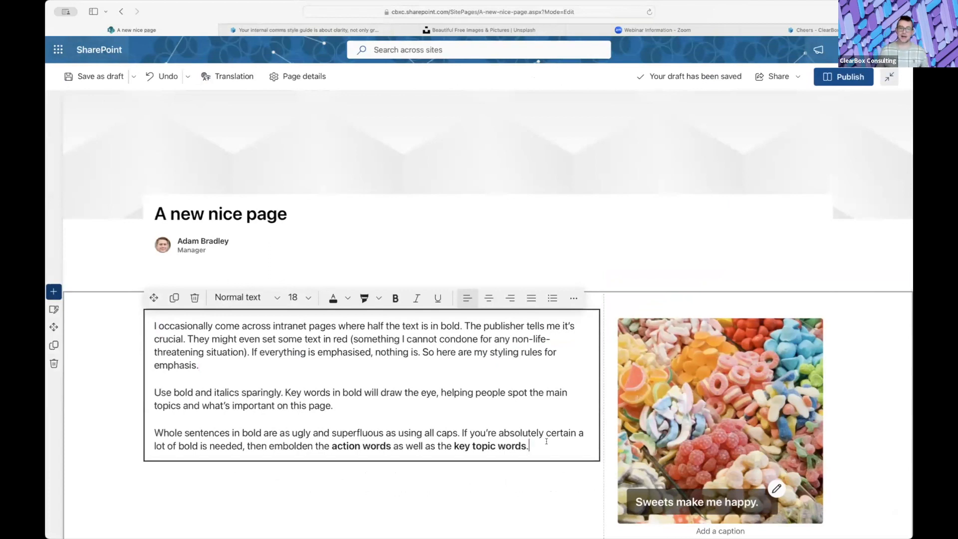
Clear all formatting from the whole pasted text beside the sweets image.
{"action": "left_click_drag", "start_coordinate": [545, 444], "coordinate": [127, 322]}
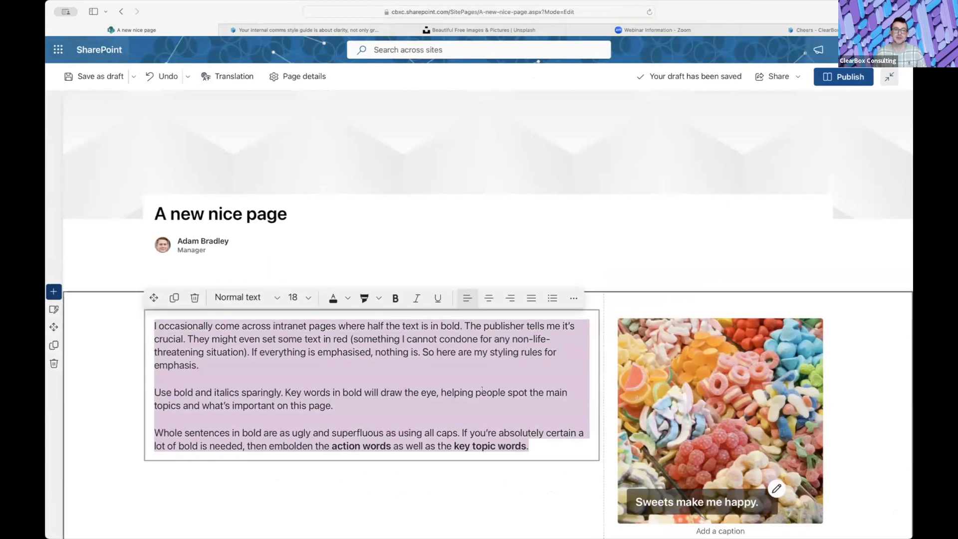
{"action": "left_click", "coordinate": [574, 298]}
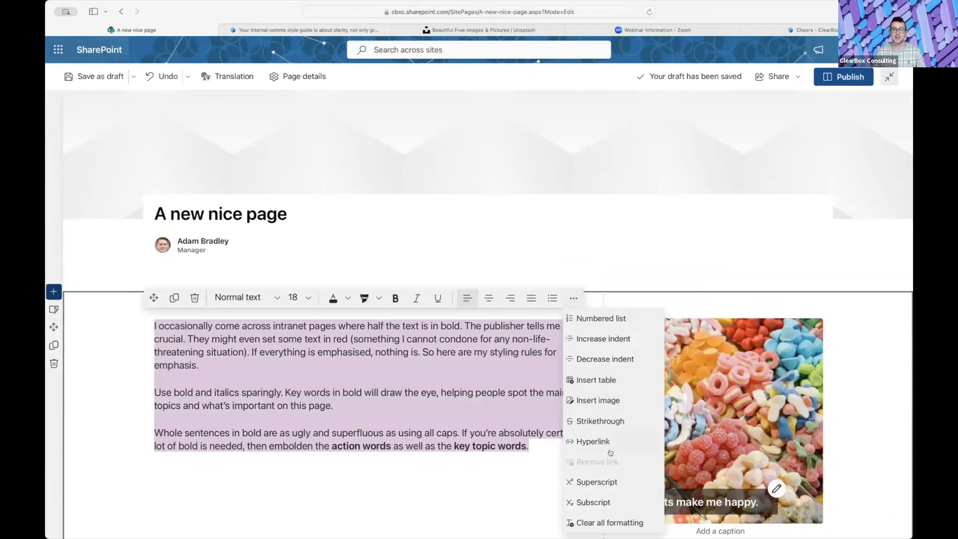
{"action": "left_click", "coordinate": [620, 523]}
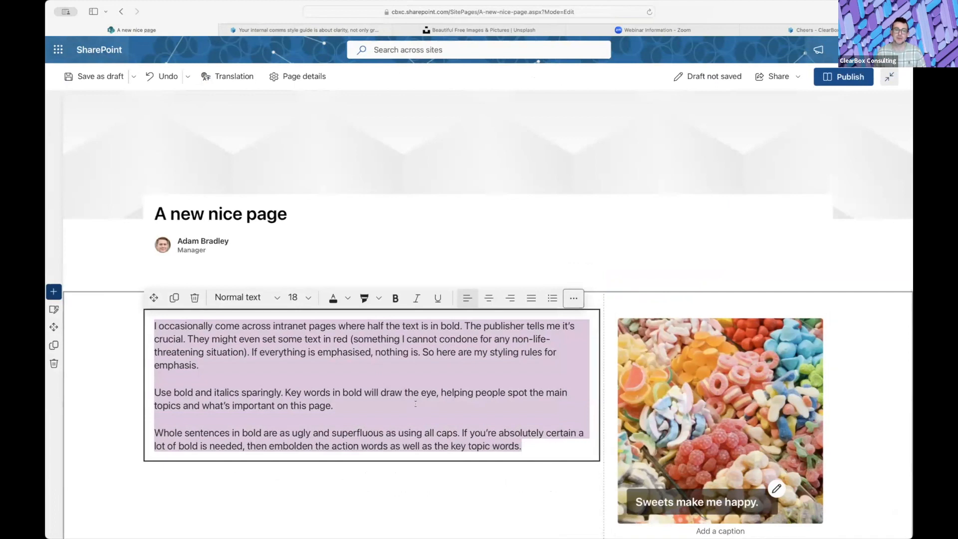
{"action": "left_click", "coordinate": [415, 403]}
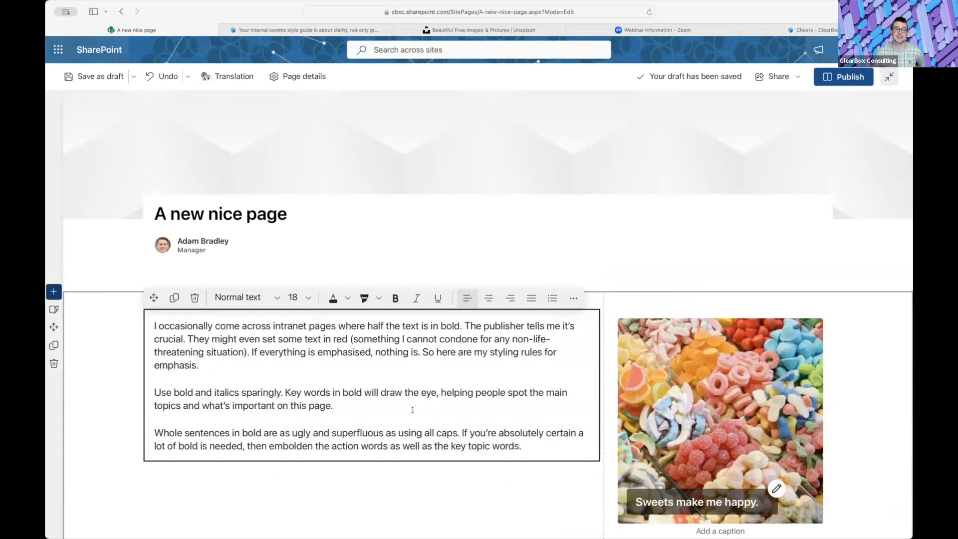
Split the opening paragraph after "crucial." so that "They might even set some text in red" starts a new paragraph.
{"action": "left_click", "coordinate": [203, 364]}
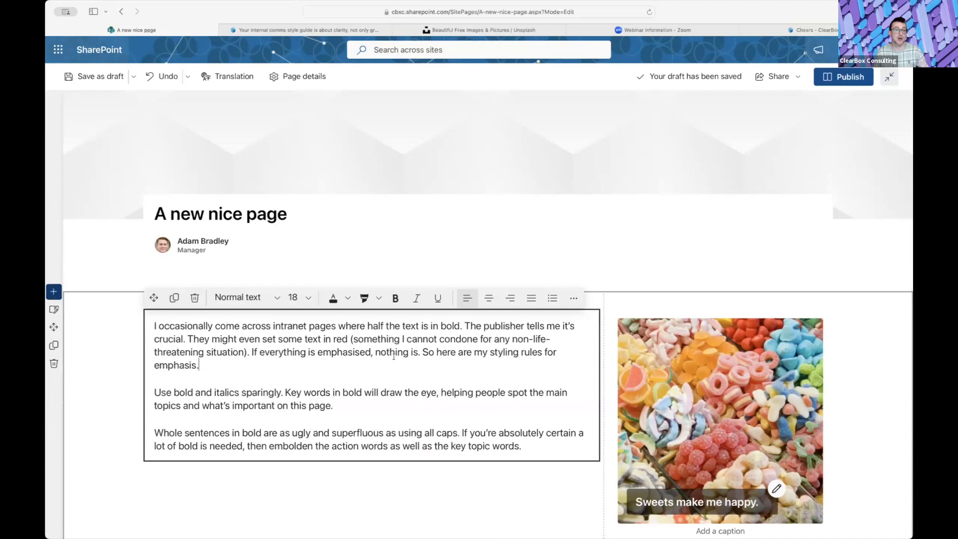
{"action": "left_click", "coordinate": [186, 338]}
{"action": "key", "text": "BackSpace"}
{"action": "key", "text": "Return"}
Set the font size of the opening paragraph, ending in "crucial.", to 20.
{"action": "left_click_drag", "start_coordinate": [214, 339], "coordinate": [135, 327]}
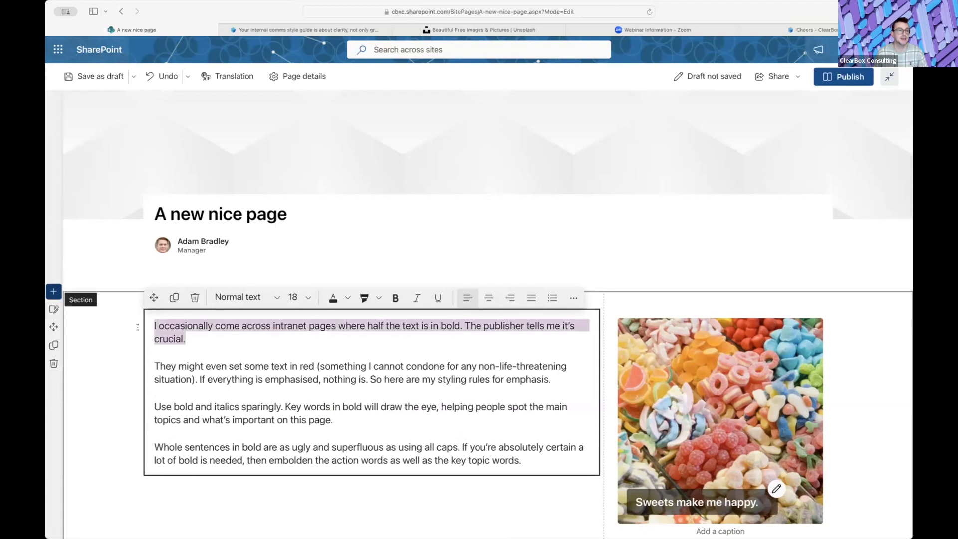
{"action": "left_click", "coordinate": [298, 299]}
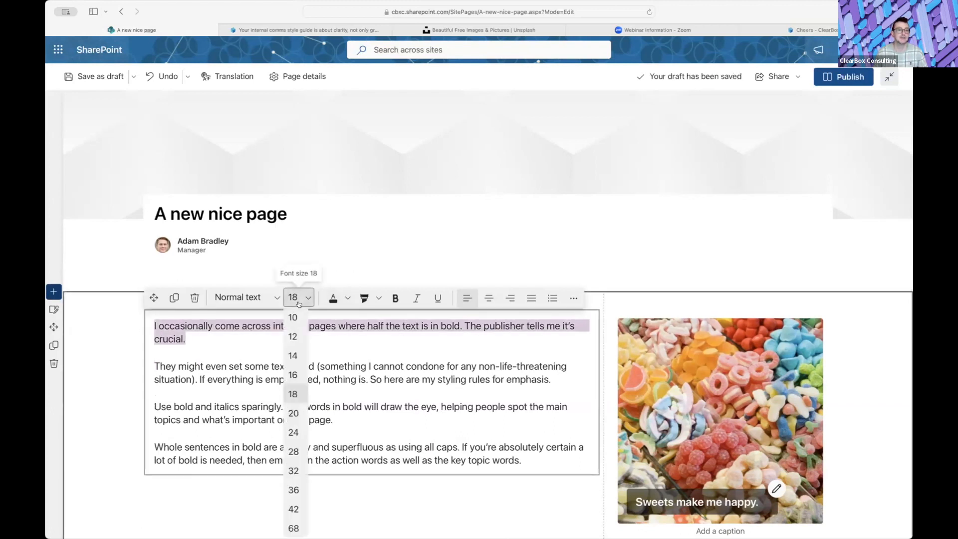
{"action": "left_click", "coordinate": [294, 414]}
Add a Quick links web part to the empty one-third column of the section below the sweets image.
{"action": "scroll", "coordinate": [296, 418], "scroll_direction": "down", "scroll_amount": 5}
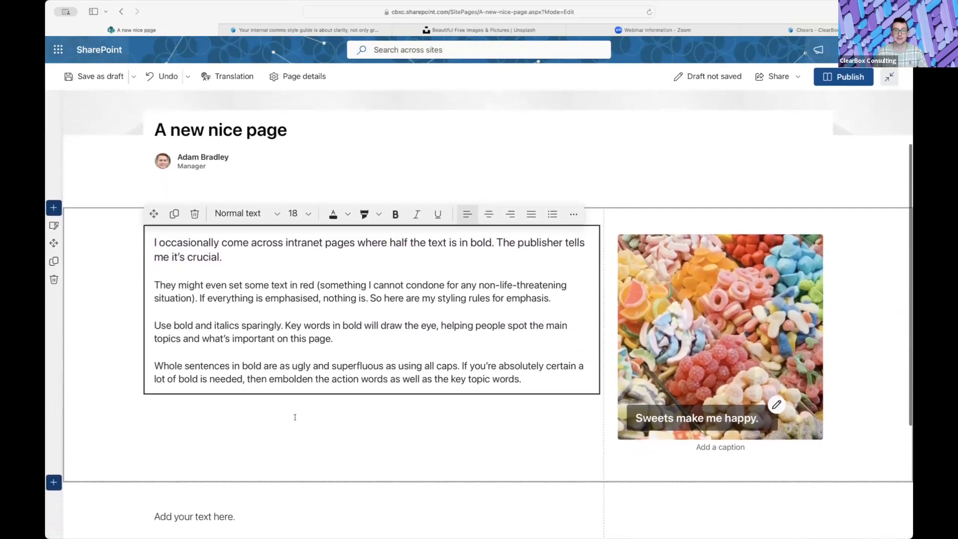
{"action": "left_click", "coordinate": [267, 354]}
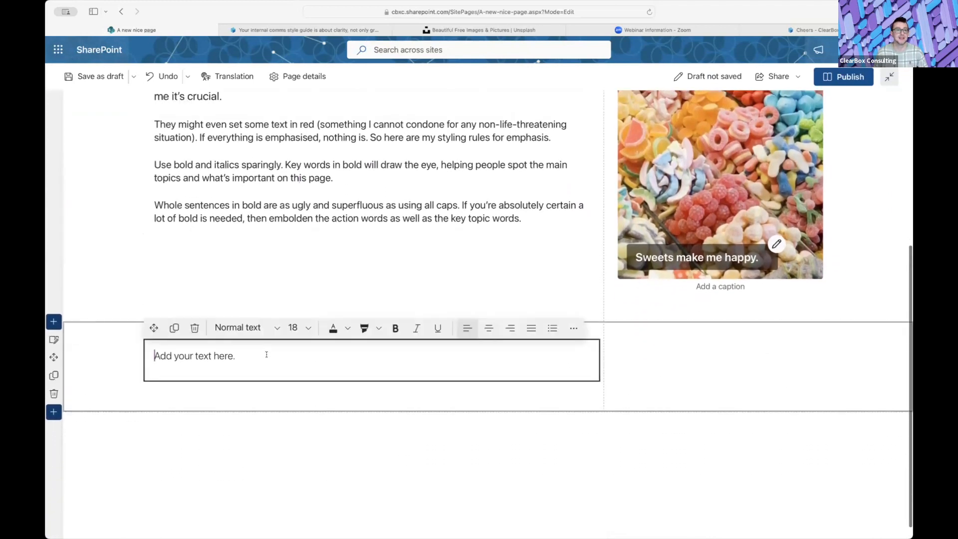
{"action": "left_click", "coordinate": [718, 345]}
{"action": "left_click", "coordinate": [720, 330]}
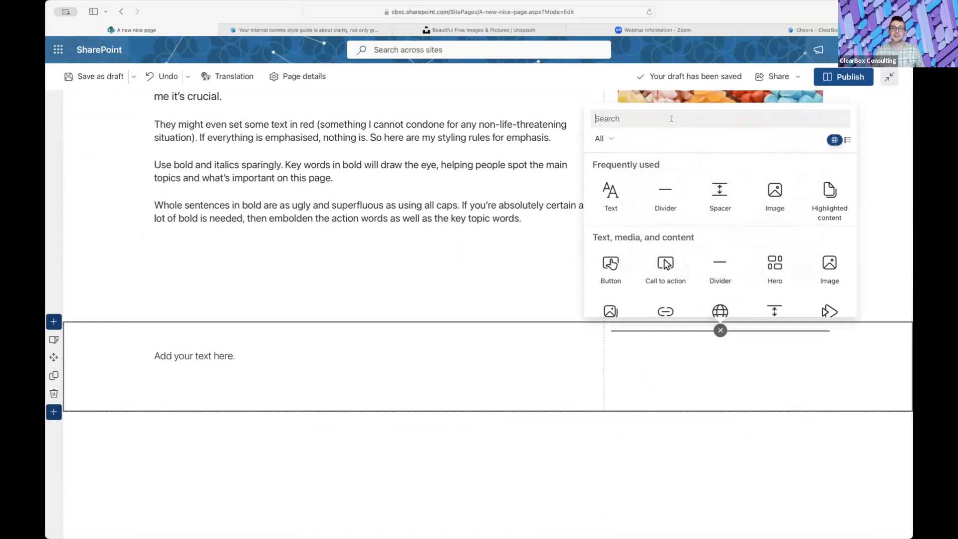
{"action": "type", "text": "quick"}
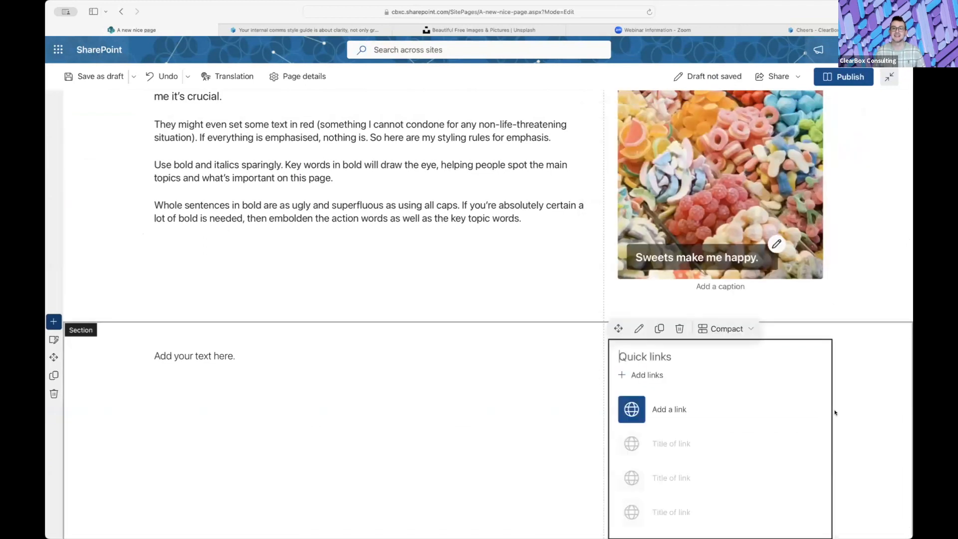
Change the Quick links layout to Button with the title text on one line.
{"action": "scroll", "coordinate": [785, 415], "scroll_direction": "down", "scroll_amount": 3}
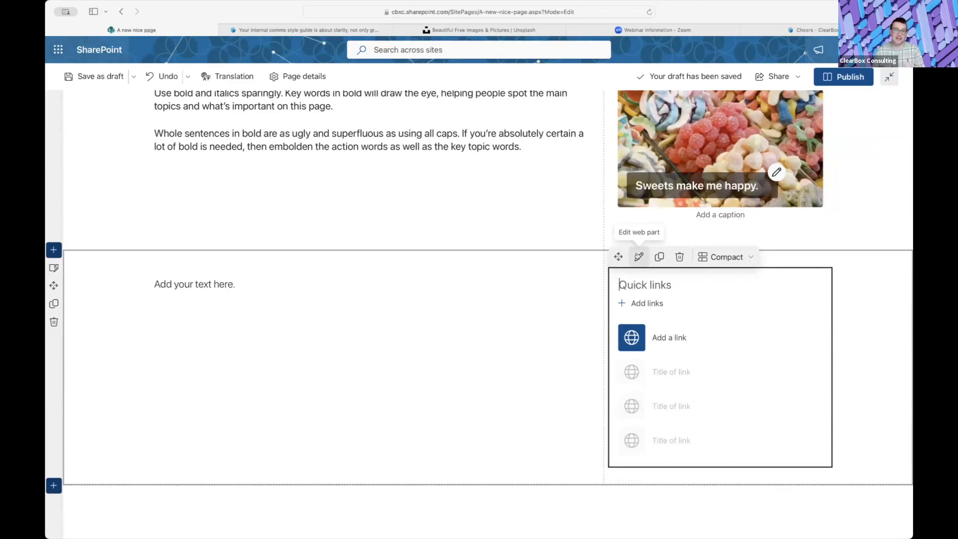
{"action": "left_click", "coordinate": [638, 256]}
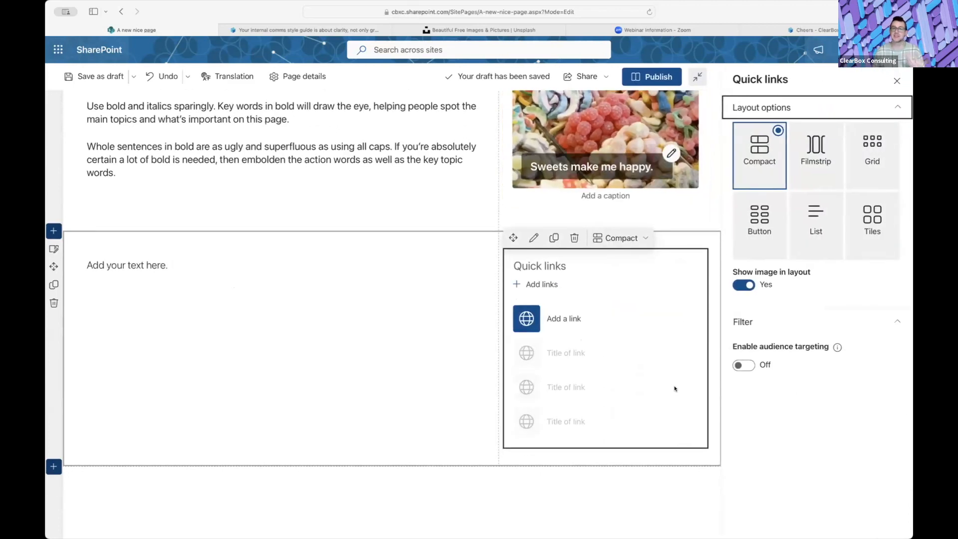
{"action": "left_click", "coordinate": [770, 207]}
{"action": "scroll", "coordinate": [834, 466], "scroll_direction": "down", "scroll_amount": 1}
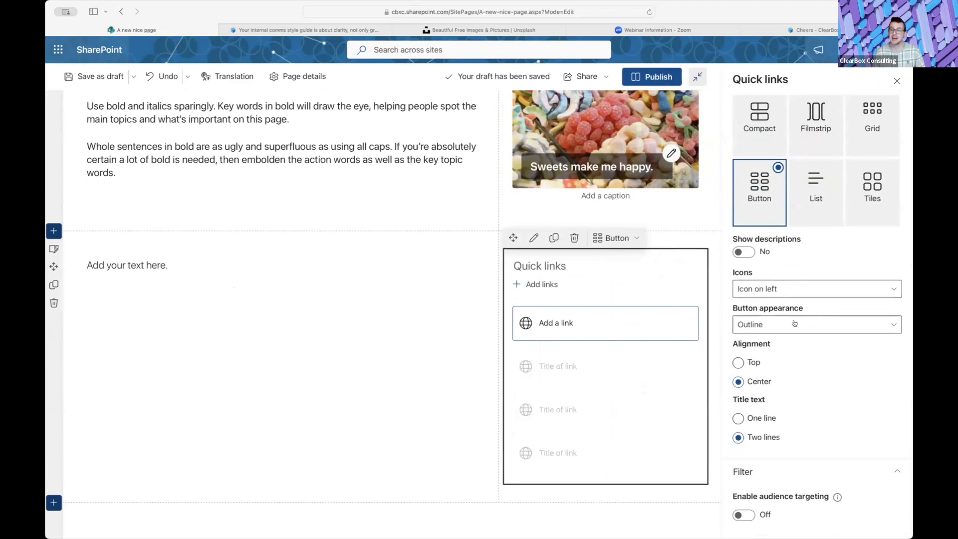
{"action": "left_click", "coordinate": [738, 418]}
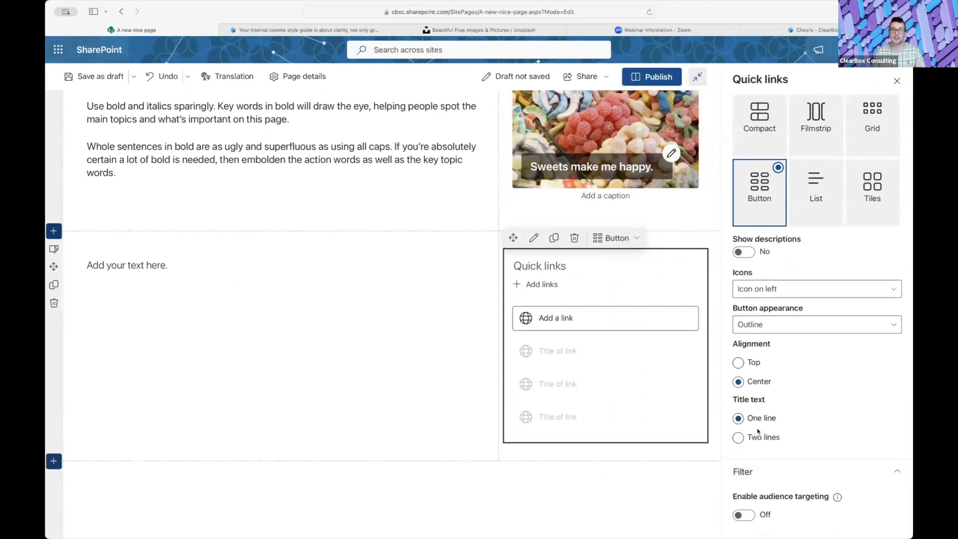
Copy the style guide article's web address and add A-stunning-and-long-page.aspx from the site's Site Pages as a quick link.
{"action": "left_click", "coordinate": [329, 30]}
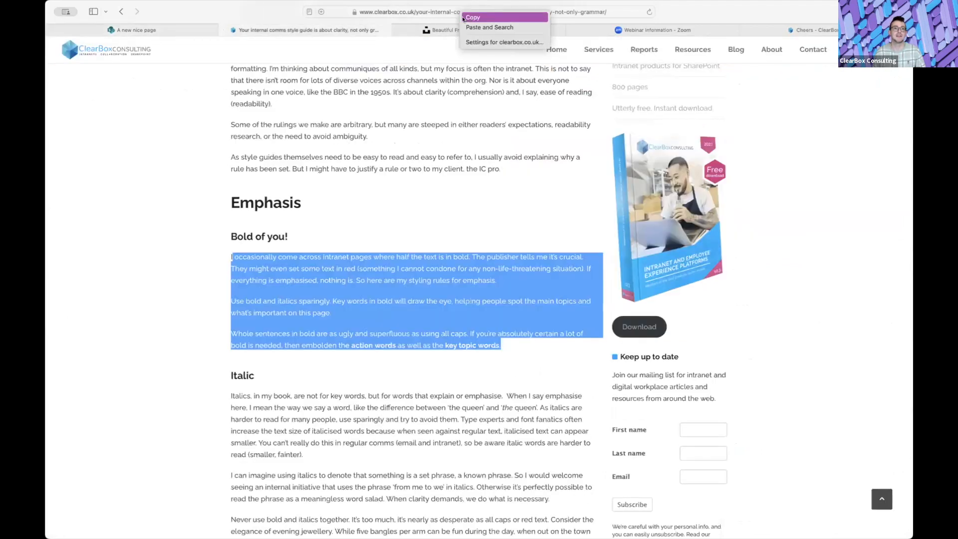
{"action": "left_click", "coordinate": [170, 33]}
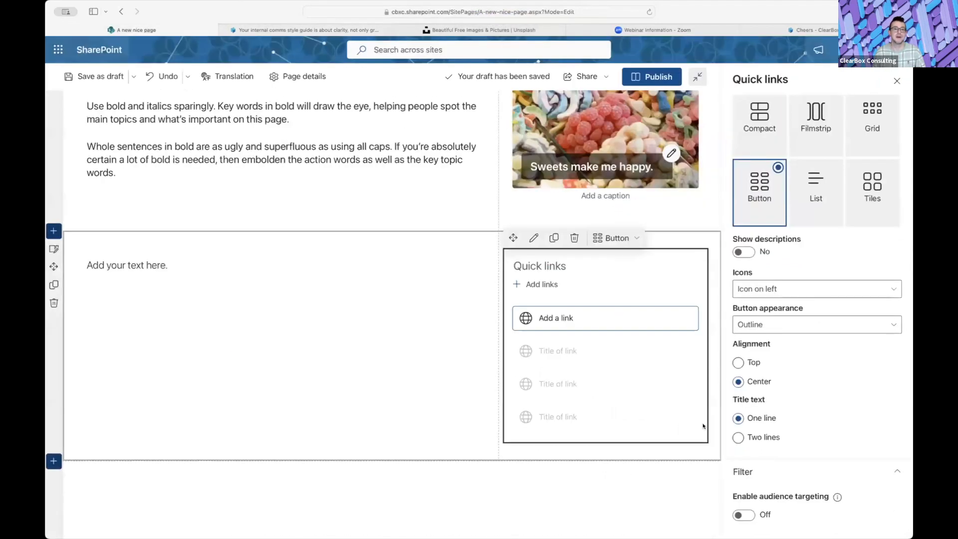
{"action": "left_click", "coordinate": [555, 318]}
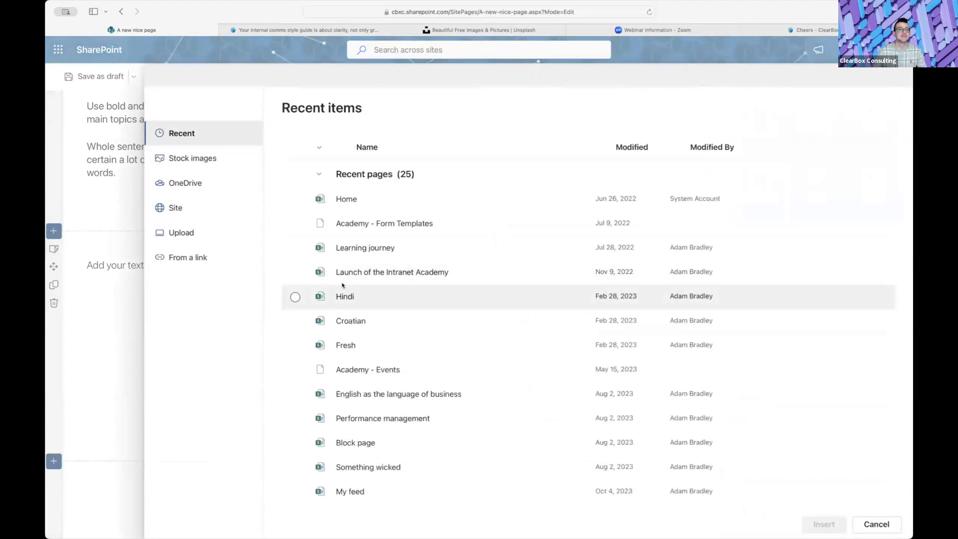
{"action": "left_click", "coordinate": [177, 207]}
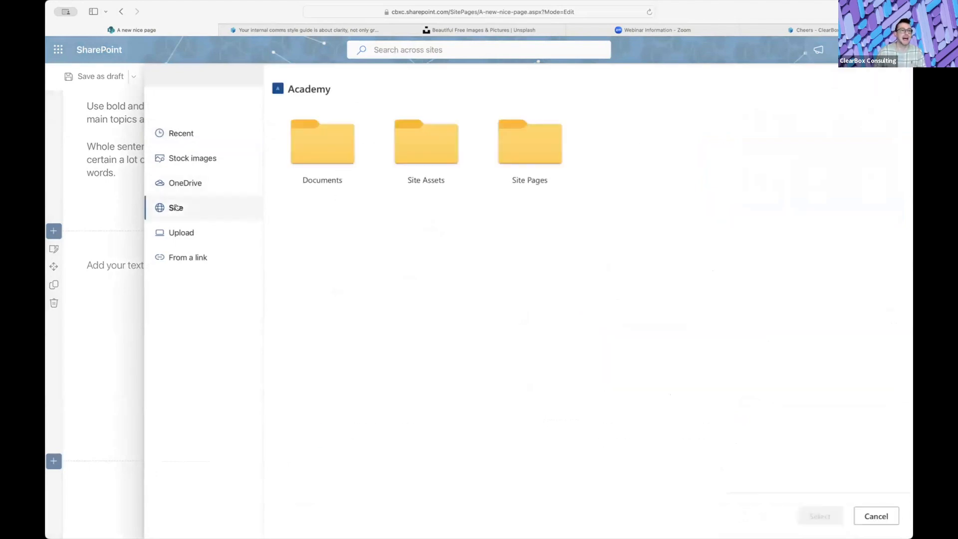
{"action": "left_click", "coordinate": [523, 147]}
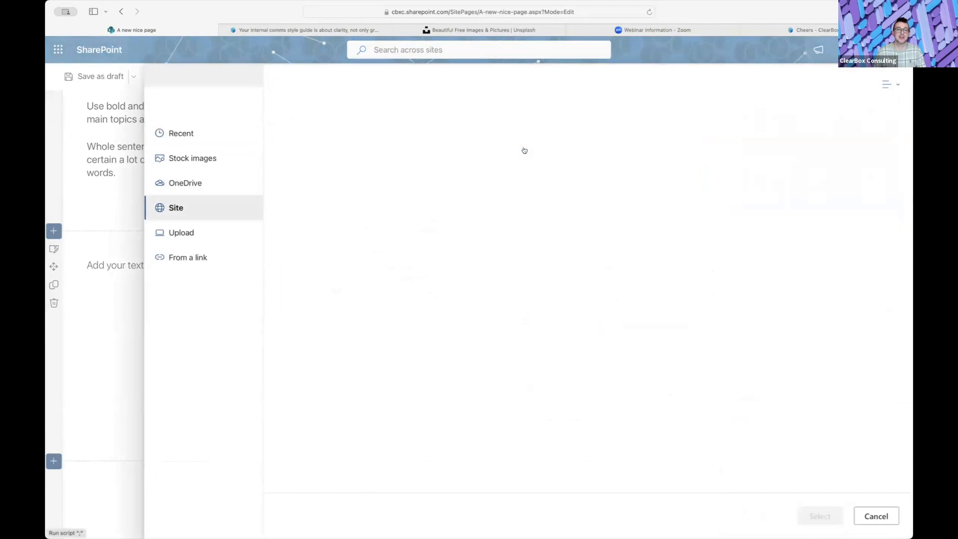
{"action": "scroll", "coordinate": [433, 382], "scroll_direction": "down", "scroll_amount": 5}
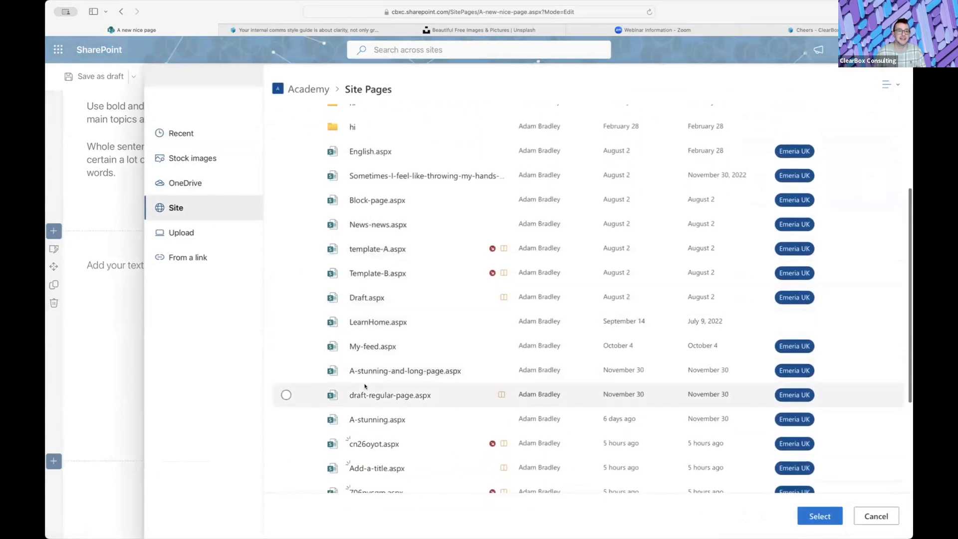
{"action": "left_click", "coordinate": [285, 370]}
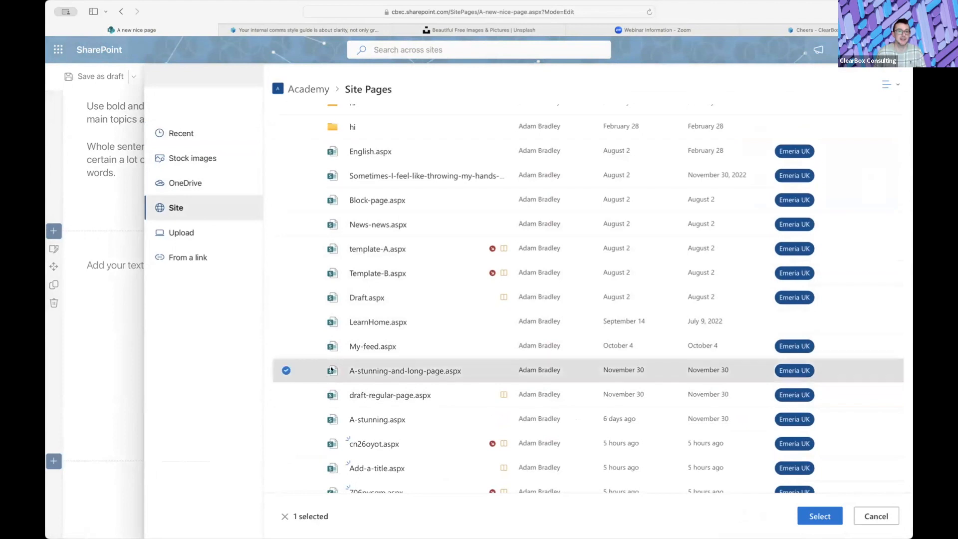
{"action": "left_click", "coordinate": [819, 516]}
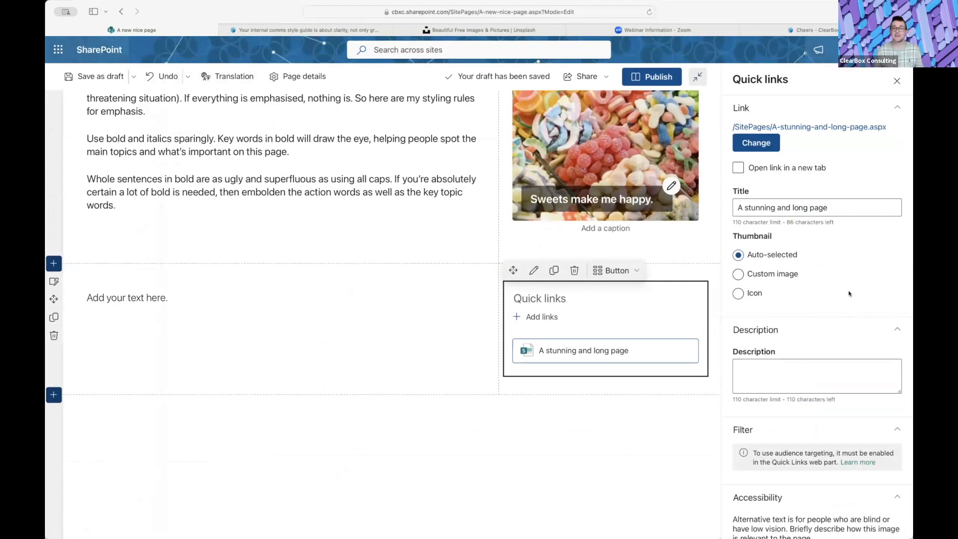
Give the "A stunning and long page" quick link an icon thumbnail, using the pageheaderedit icon found by searching for "page".
{"action": "left_click", "coordinate": [738, 295]}
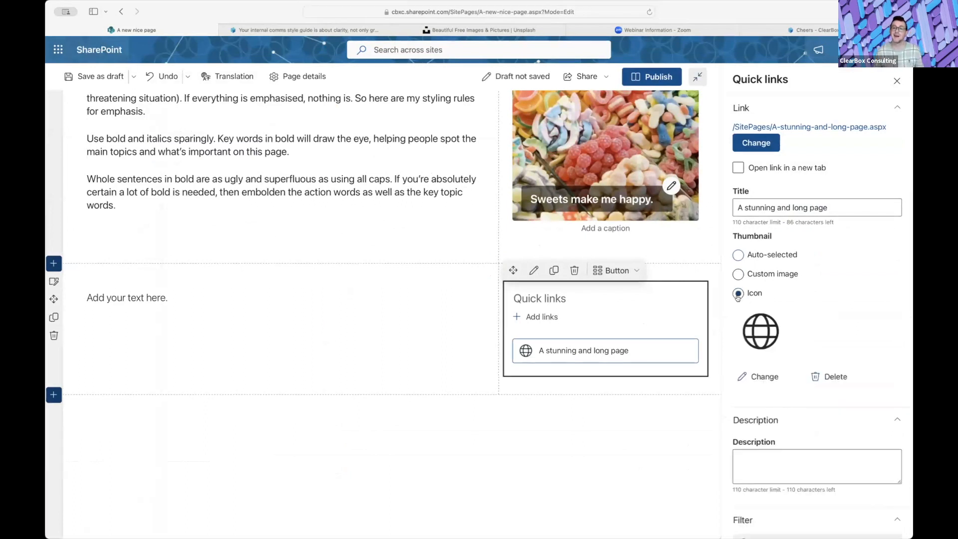
{"action": "left_click", "coordinate": [762, 378]}
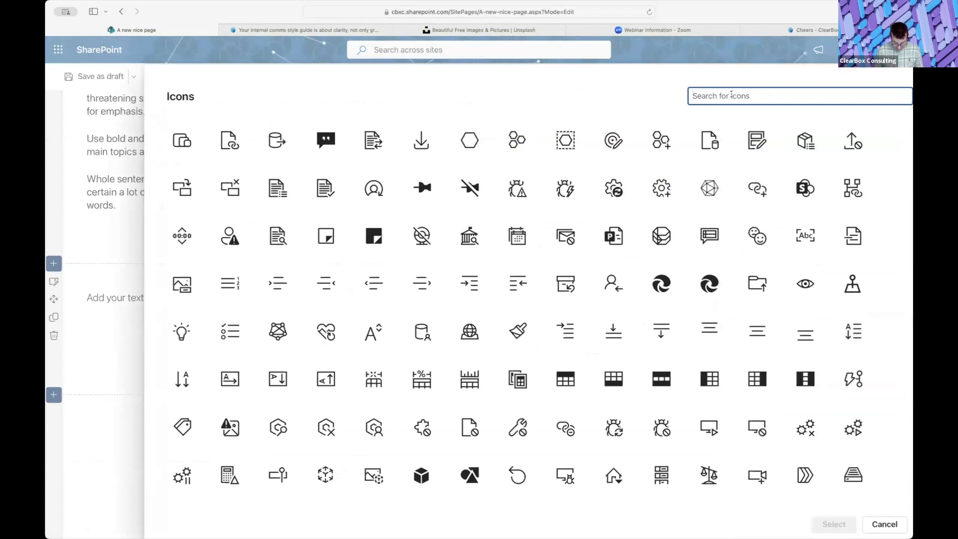
{"action": "type", "text": "website"}
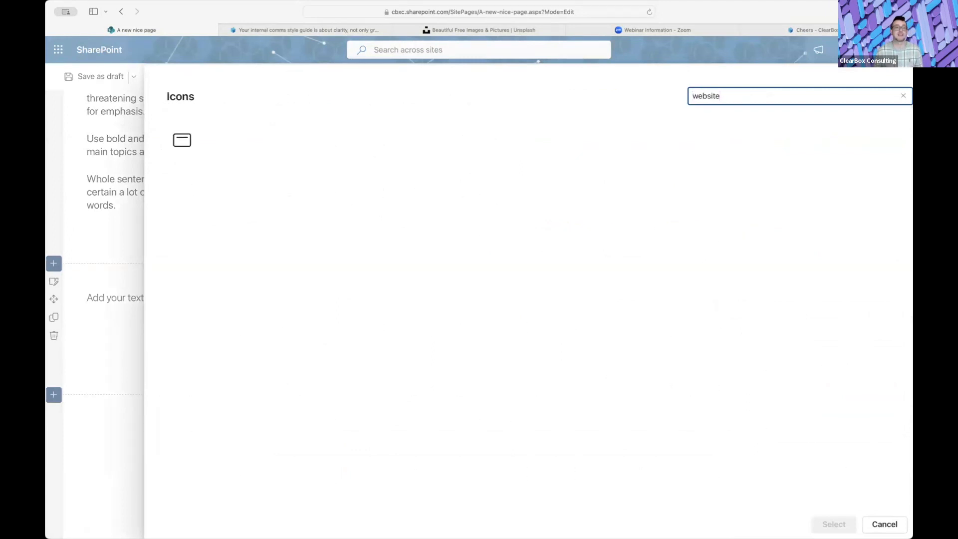
{"action": "double_click", "coordinate": [731, 94]}
{"action": "type", "text": "pahe"}
{"action": "key", "text": "BackSpace"}
{"action": "key", "text": "BackSpace"}
{"action": "key", "text": "BackSpace"}
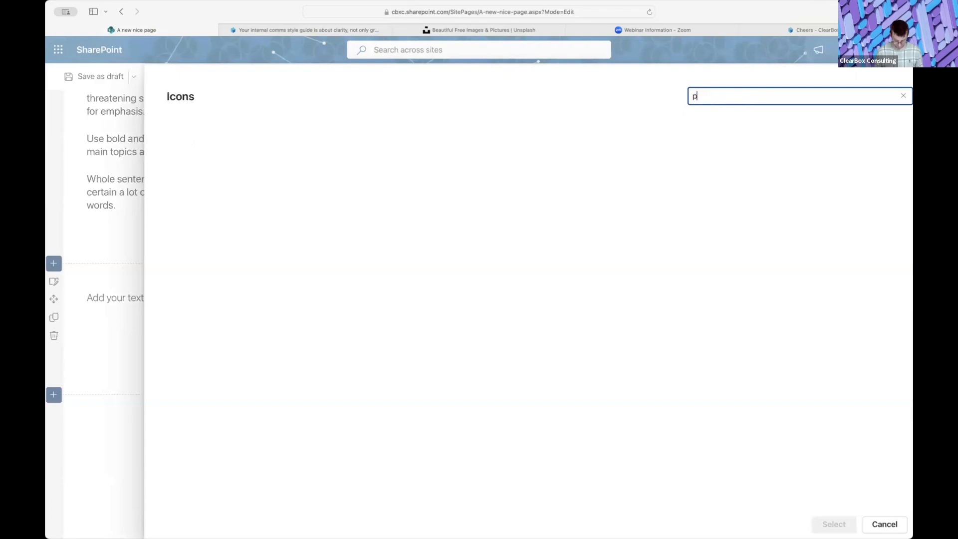
{"action": "type", "text": "age"}
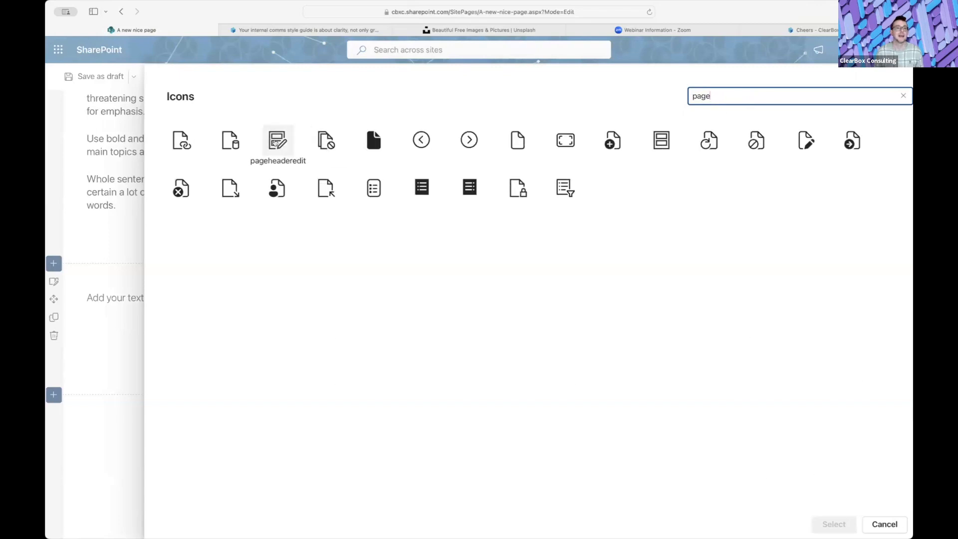
{"action": "left_click", "coordinate": [275, 144]}
{"action": "left_click", "coordinate": [835, 524]}
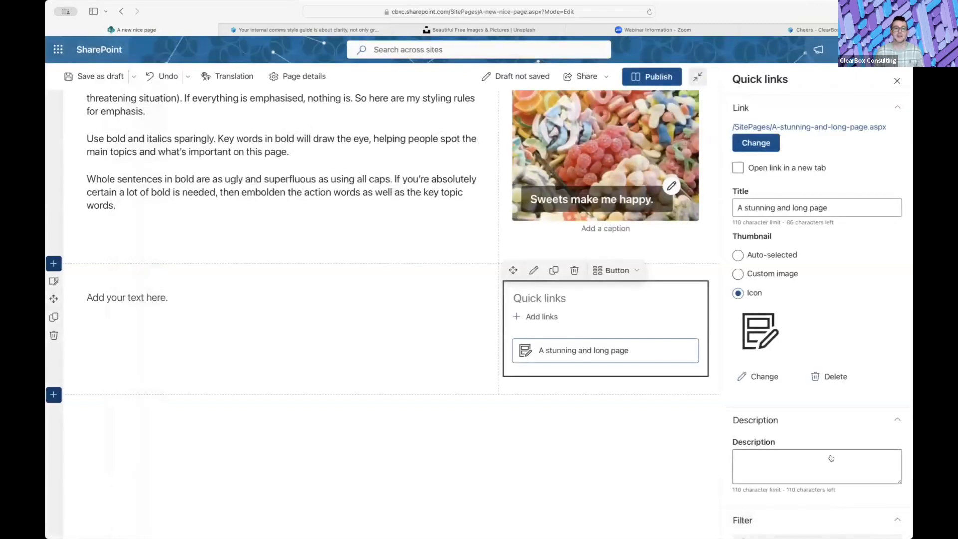
{"action": "left_click", "coordinate": [541, 317]}
{"action": "left_click", "coordinate": [198, 258]}
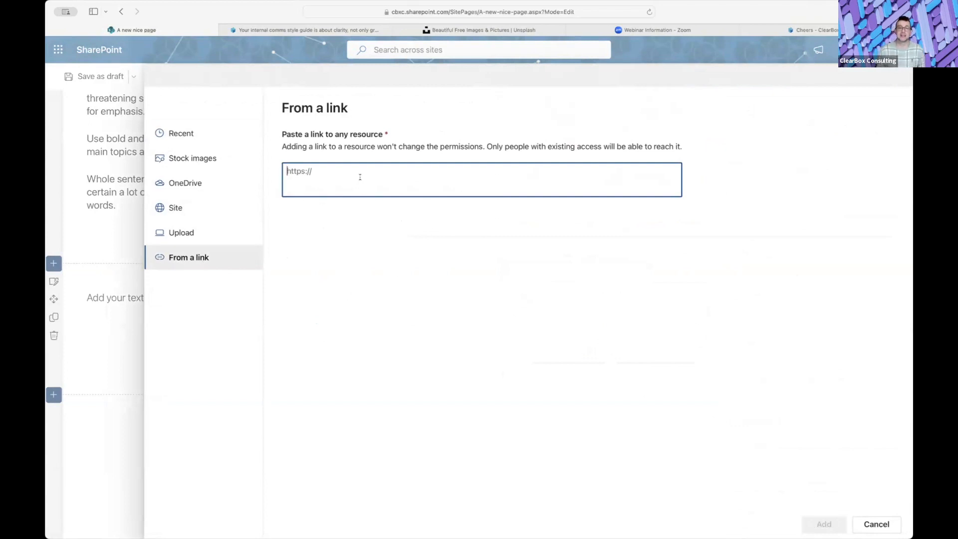
{"action": "type", "text": "https://www.clearbox.co.uk/your-internal-comms-style-guide-is-about-clarity-not-only-grammar/"}
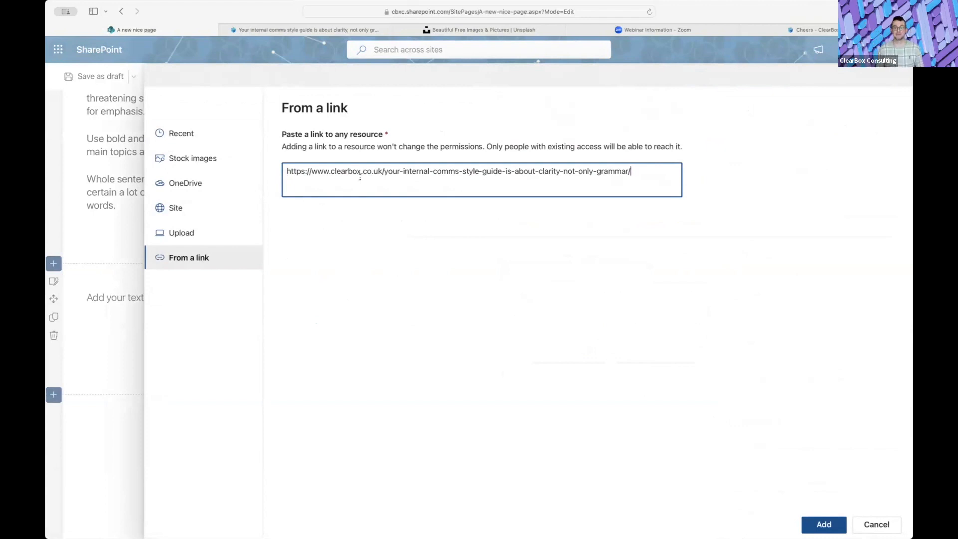
{"action": "left_click", "coordinate": [824, 524]}
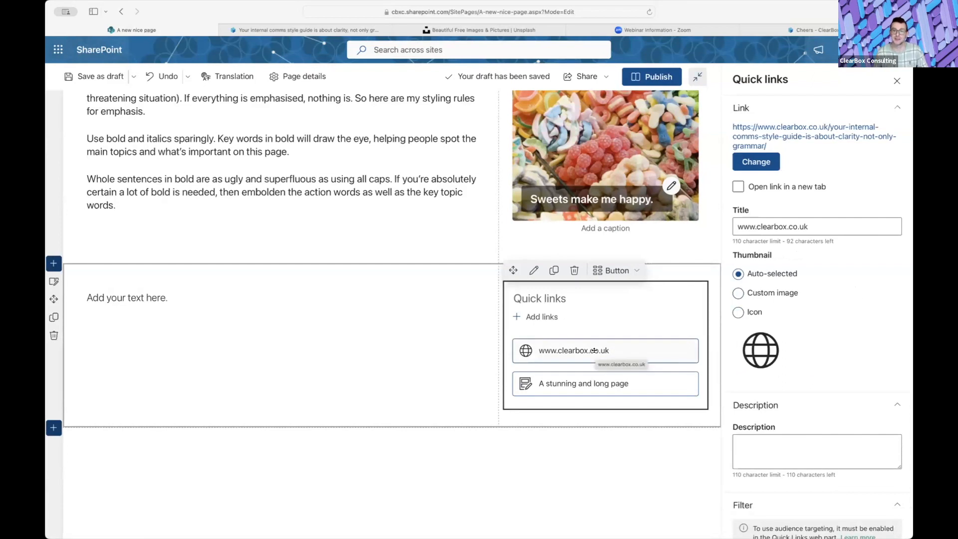
Title the clearbox.co.uk quick link "Line length - advice", set its thumbnail to the default globe icon and close the link settings.
{"action": "triple_click", "coordinate": [828, 227]}
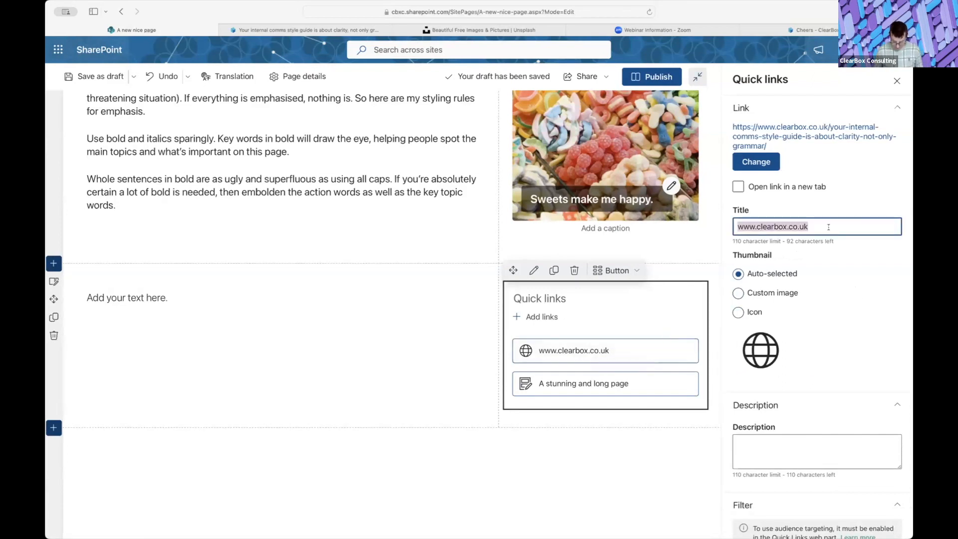
{"action": "type", "text": "Line Inegth"}
{"action": "key", "text": "BackSpace"}
{"action": "key", "text": "BackSpace"}
{"action": "key", "text": "BackSpace"}
{"action": "key", "text": "BackSpace"}
{"action": "key", "text": "BackSpace"}
{"action": "type", "text": "ength - advice"}
{"action": "left_click", "coordinate": [739, 312]}
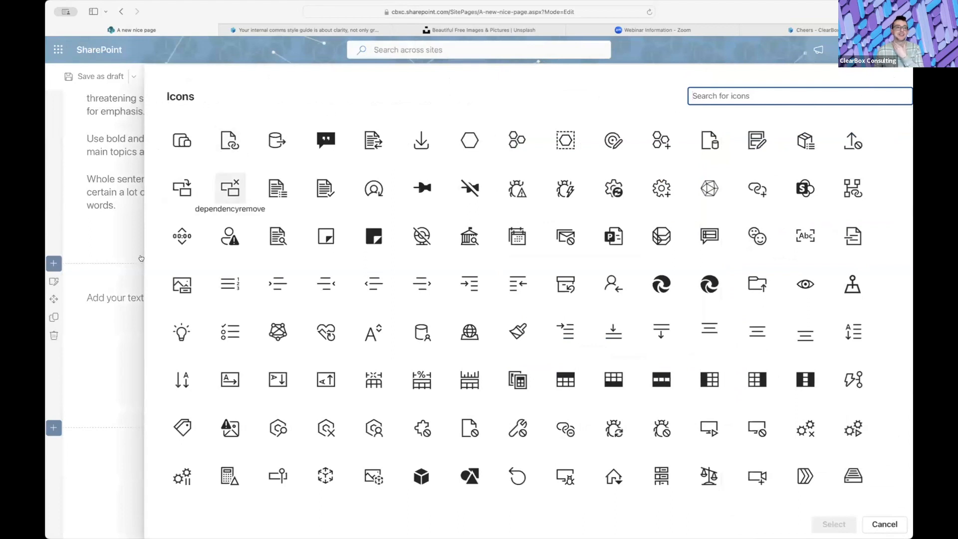
{"action": "left_click", "coordinate": [883, 523]}
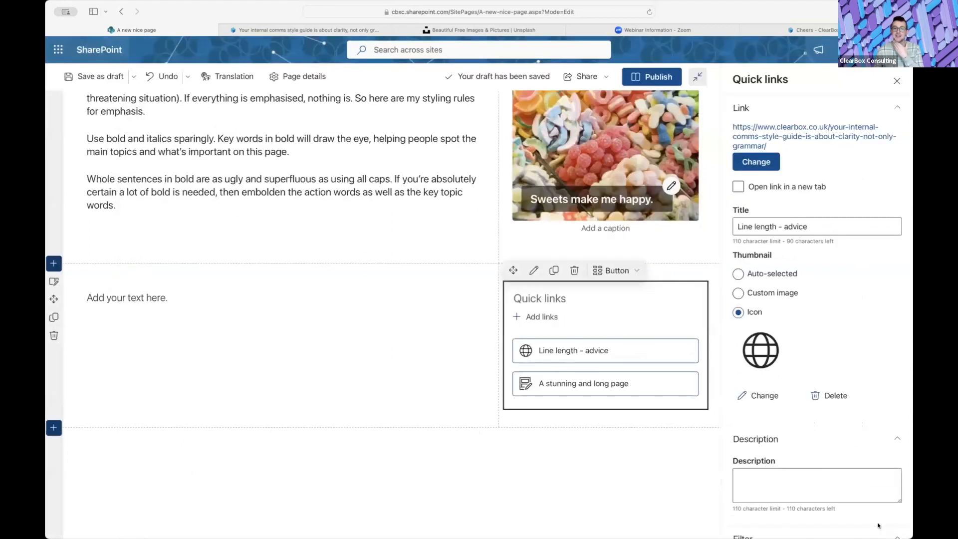
{"action": "left_click", "coordinate": [895, 80]}
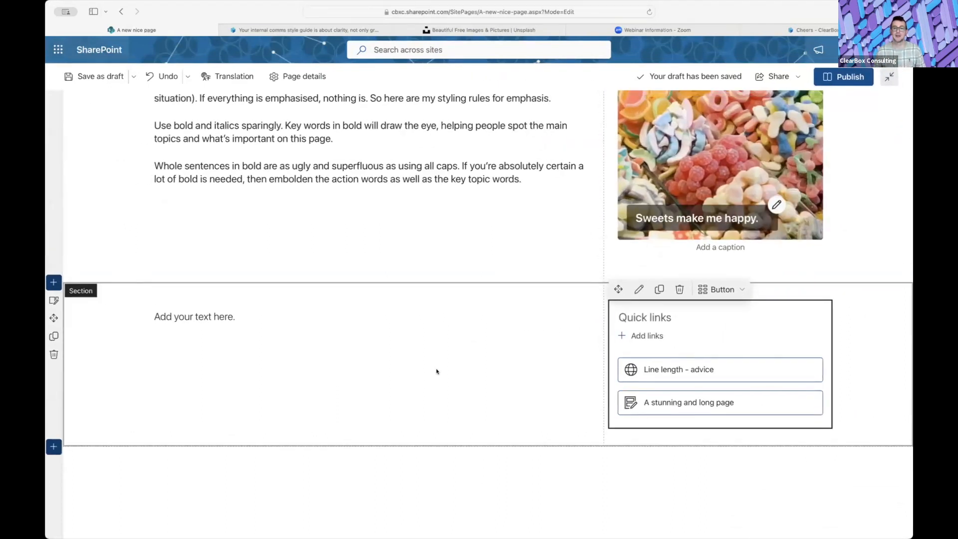
{"action": "left_click", "coordinate": [657, 310]}
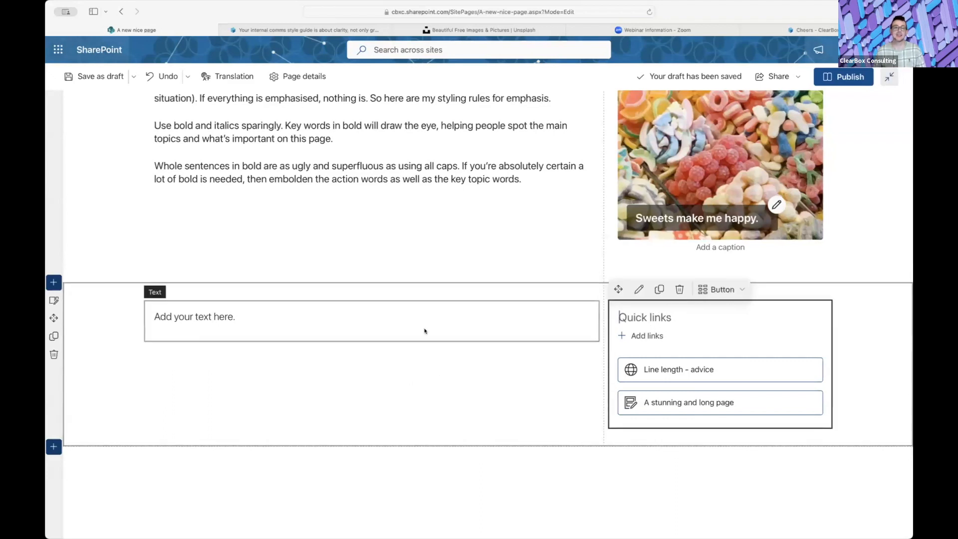
Copy the three paragraphs under the Italic heading in the ClearBox style guide article.
{"action": "left_click", "coordinate": [305, 30]}
{"action": "scroll", "coordinate": [330, 369], "scroll_direction": "down", "scroll_amount": 5}
{"action": "left_click", "coordinate": [229, 216]}
{"action": "left_click_drag", "start_coordinate": [229, 205], "coordinate": [289, 241]}
{"action": "left_click", "coordinate": [410, 352]}
{"action": "left_click_drag", "start_coordinate": [448, 368], "coordinate": [231, 207]}
{"action": "right_click", "coordinate": [242, 208]}
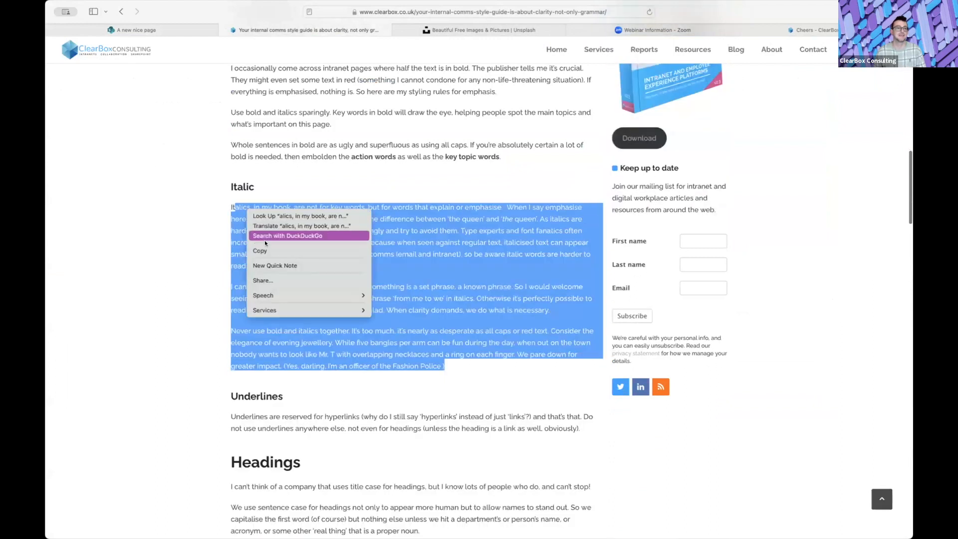
{"action": "left_click", "coordinate": [269, 247]}
Return to the SharePoint page and paste the copied italics paragraphs into the empty text web part beside the quick links.
{"action": "left_click", "coordinate": [131, 30]}
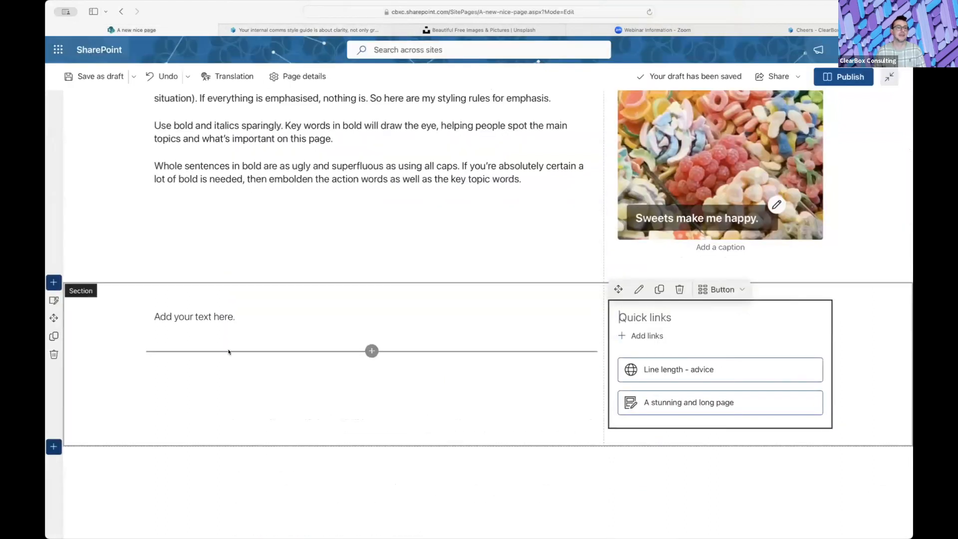
{"action": "left_click", "coordinate": [241, 317]}
{"action": "type", "text": "It"}
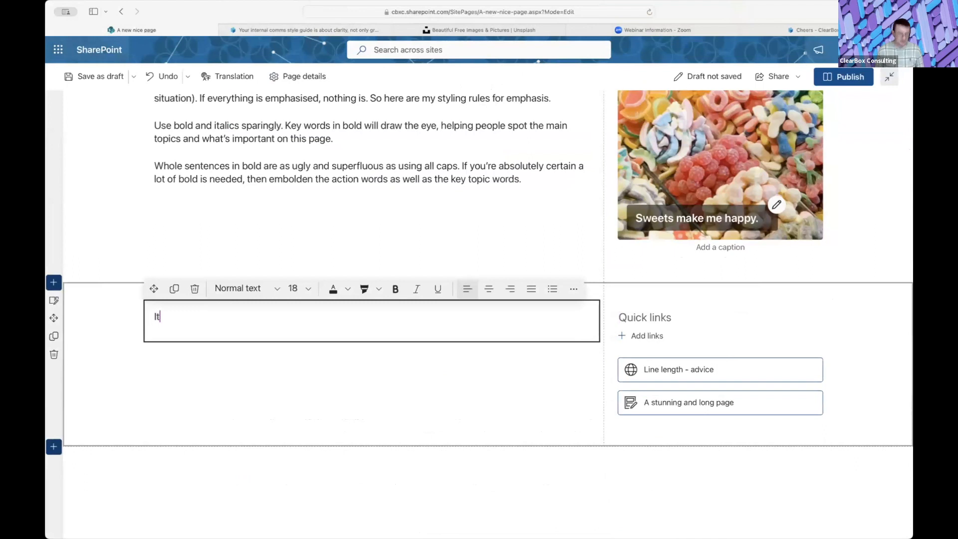
{"action": "key", "text": "BackSpace"}
{"action": "key", "text": "BackSpace"}
{"action": "key", "text": "super+v"}
Clear all formatting from the pasted italics paragraphs.
{"action": "left_click_drag", "start_coordinate": [554, 453], "coordinate": [138, 257]}
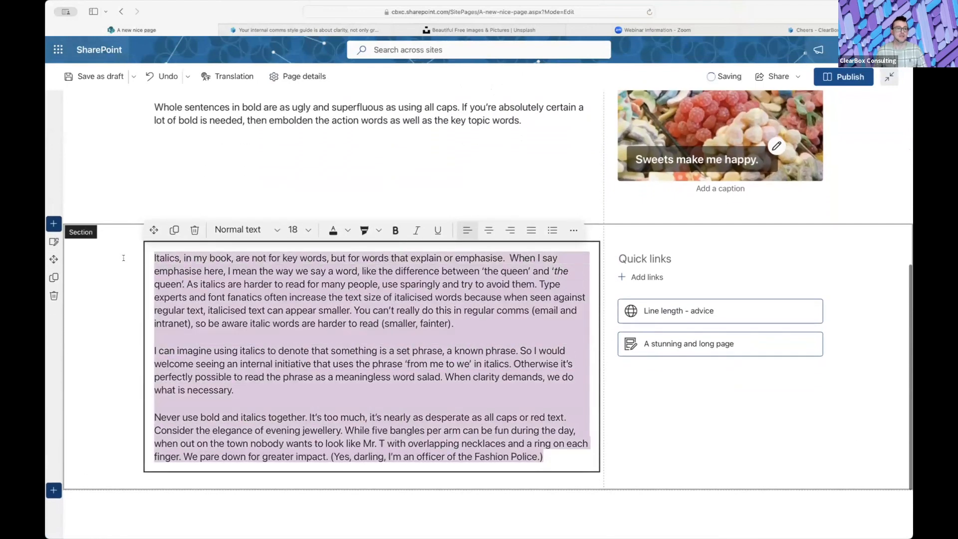
{"action": "left_click", "coordinate": [574, 232]}
{"action": "left_click", "coordinate": [609, 451]}
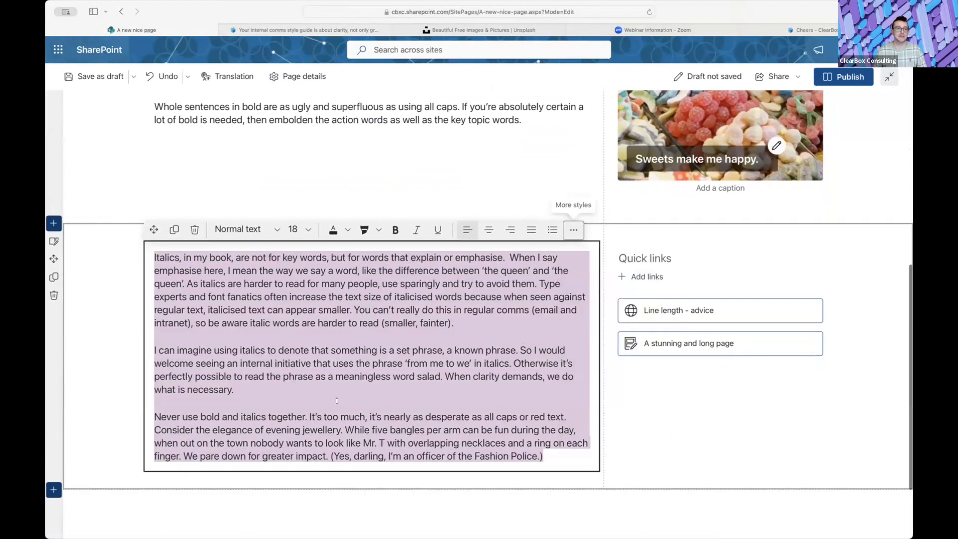
{"action": "left_click", "coordinate": [309, 375]}
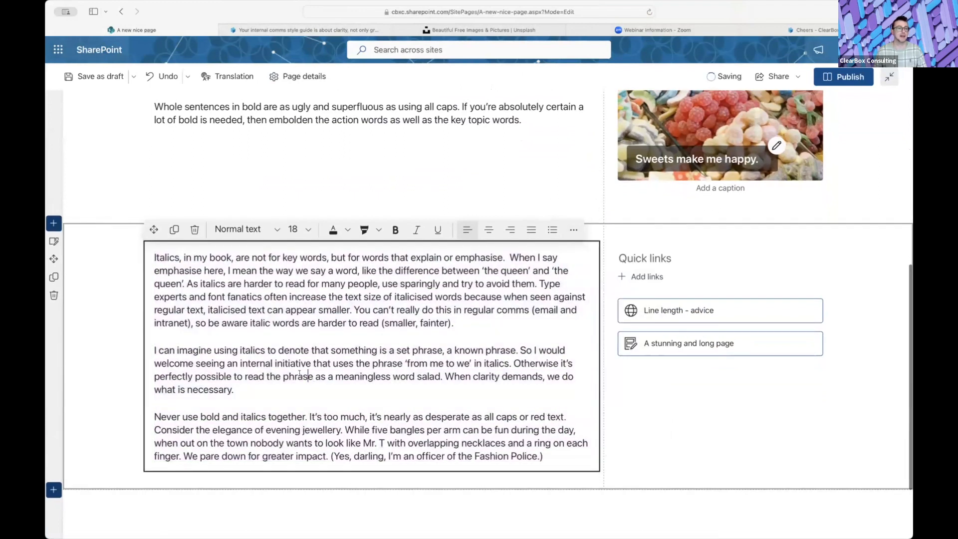
Try the Image and title and Color block layouts on the page's title area and restore the Overlap layout.
{"action": "scroll", "coordinate": [314, 381], "scroll_direction": "up", "scroll_amount": 7}
{"action": "left_click", "coordinate": [318, 137]}
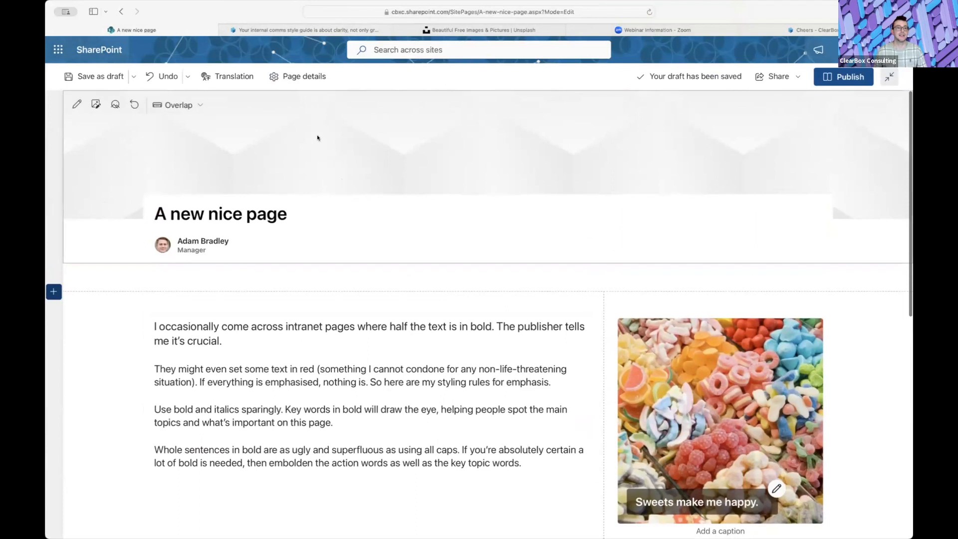
{"action": "left_click", "coordinate": [178, 105]}
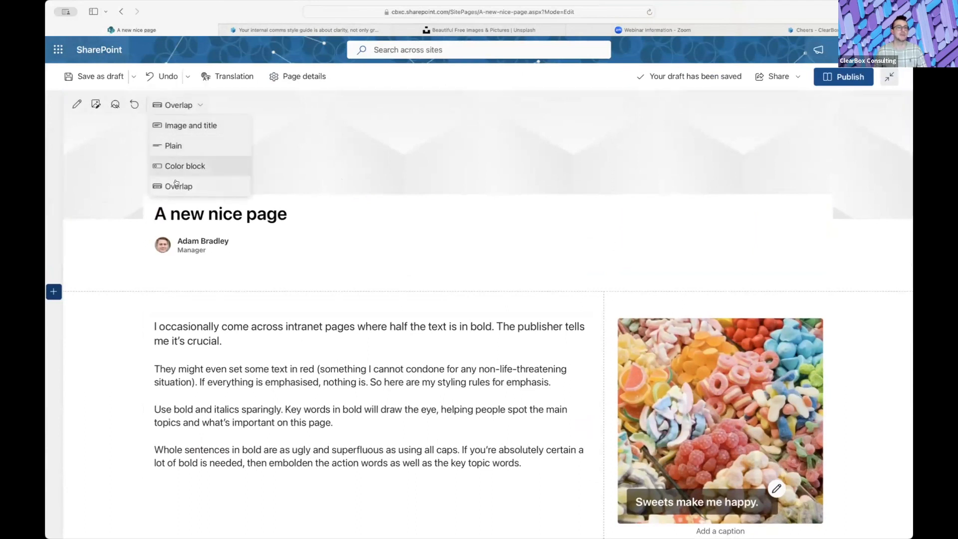
{"action": "left_click", "coordinate": [177, 129]}
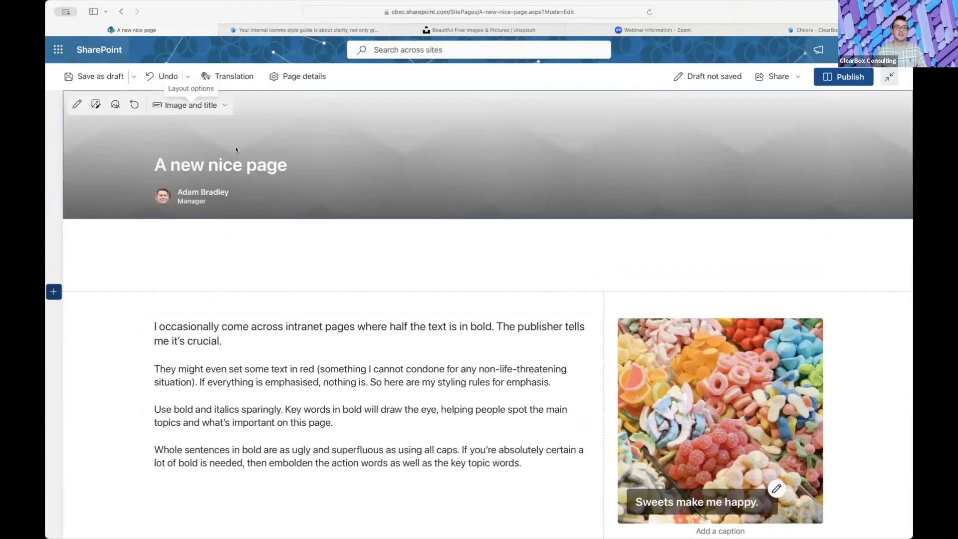
{"action": "left_click", "coordinate": [222, 106]}
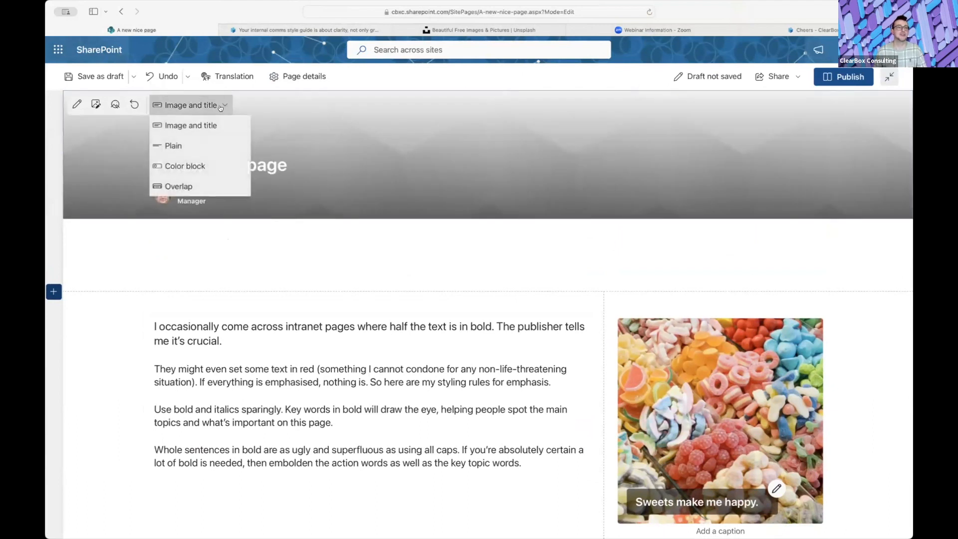
{"action": "left_click", "coordinate": [208, 162]}
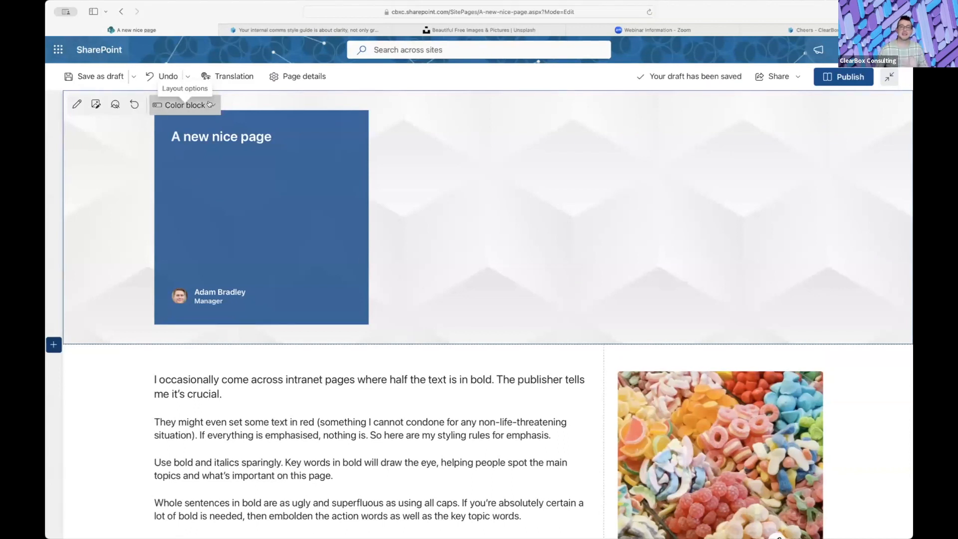
{"action": "left_click", "coordinate": [209, 104]}
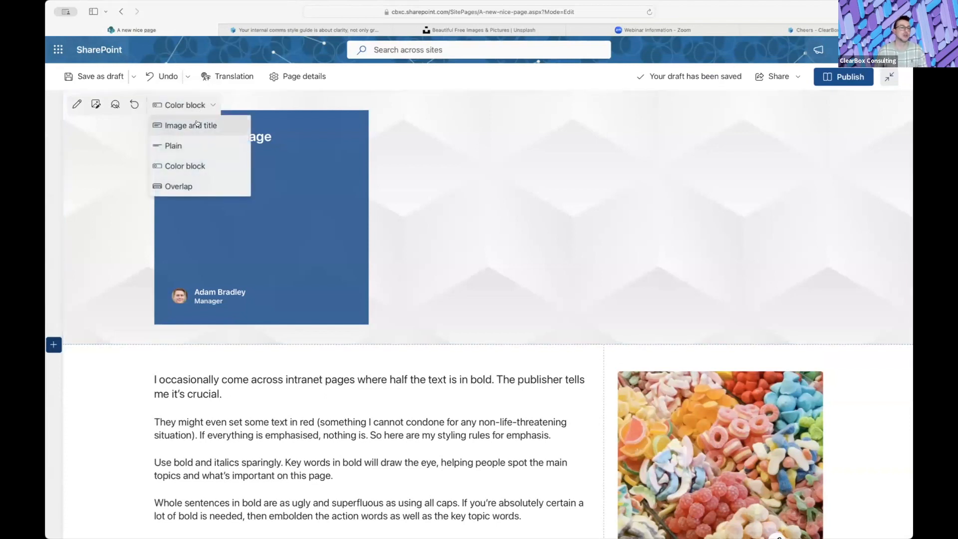
{"action": "left_click", "coordinate": [185, 186]}
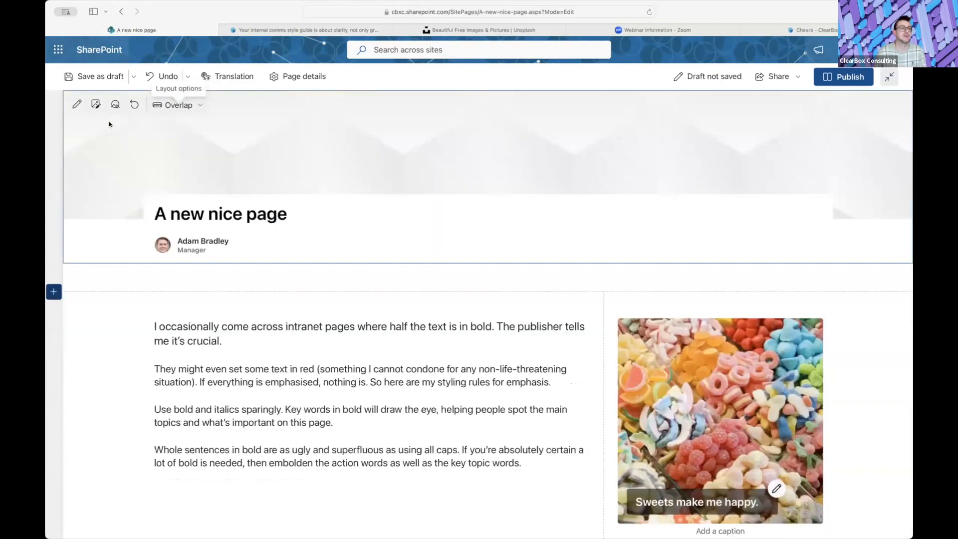
Set the title area background to the stock image of a couple in aprons, found by searching for "happiness".
{"action": "left_click", "coordinate": [95, 104]}
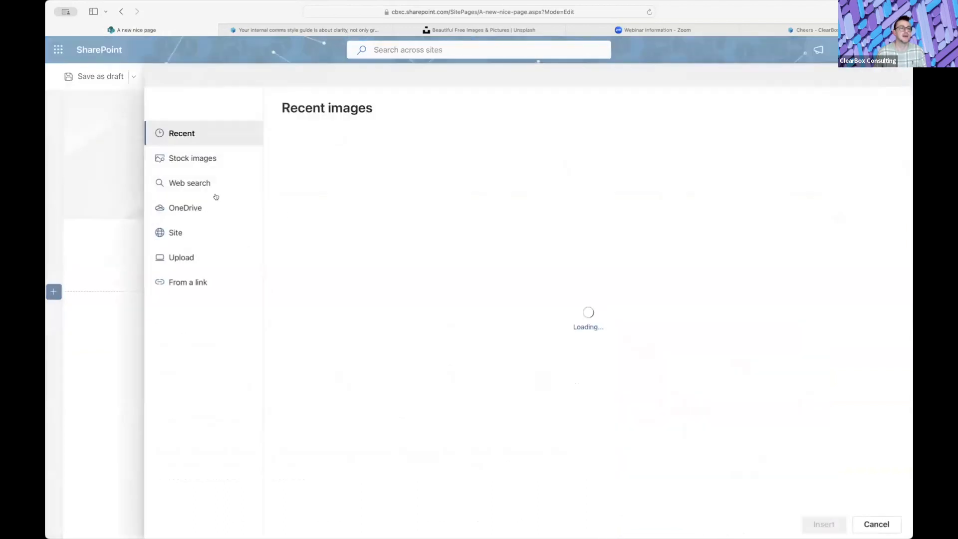
{"action": "left_click", "coordinate": [195, 158]}
{"action": "left_click", "coordinate": [433, 152]}
{"action": "type", "text": "happiness"}
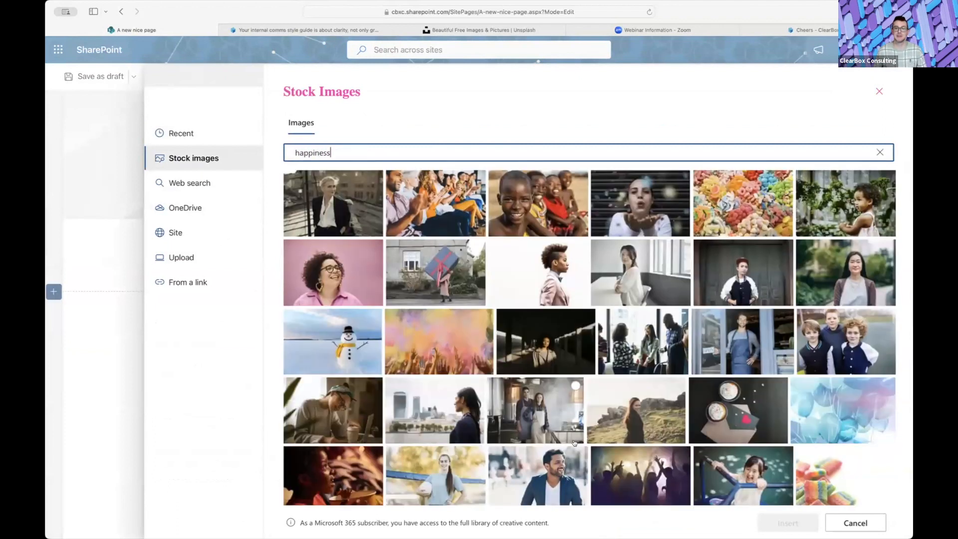
{"action": "scroll", "coordinate": [559, 323], "scroll_direction": "down", "scroll_amount": 5}
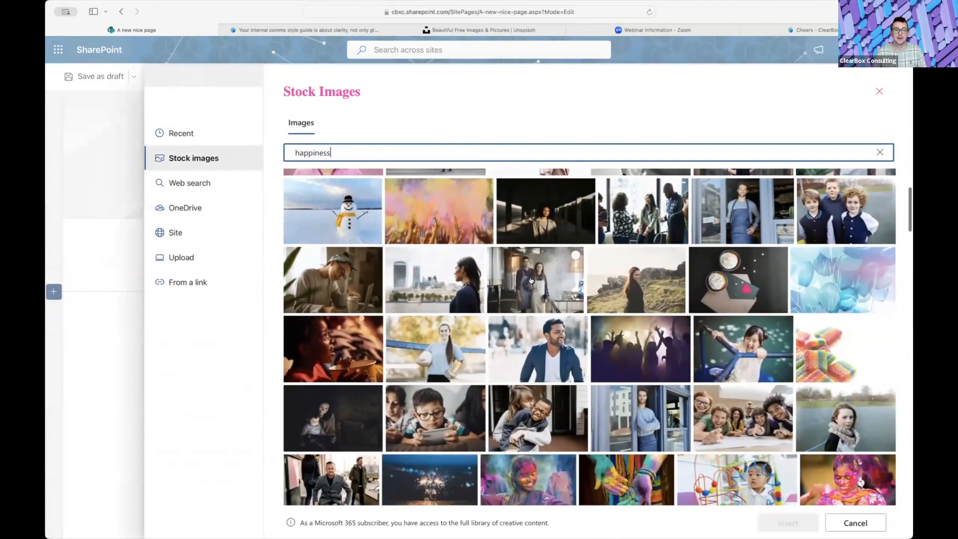
{"action": "left_click", "coordinate": [530, 279]}
{"action": "left_click", "coordinate": [786, 524]}
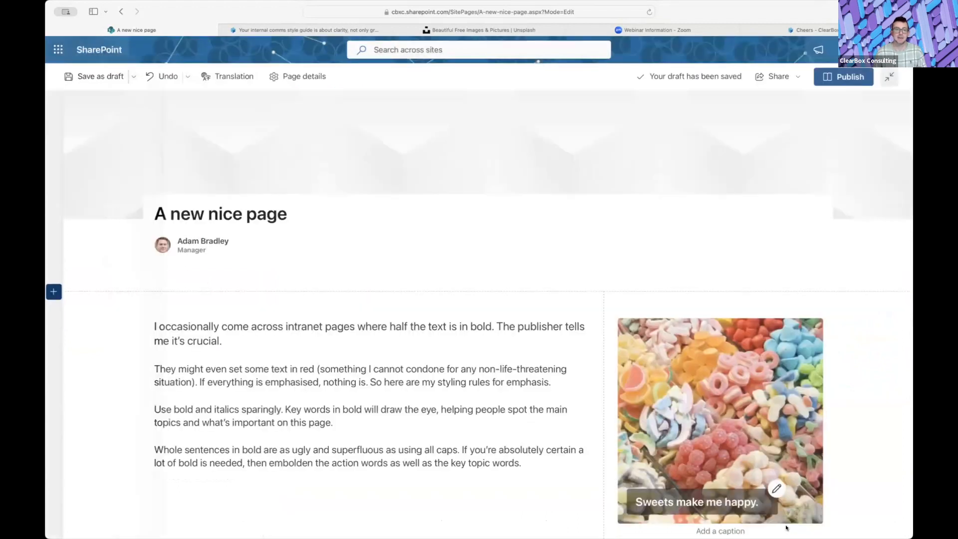
Move the title area image's focal point up so the banner shows the couple's faces.
{"action": "left_click", "coordinate": [432, 126]}
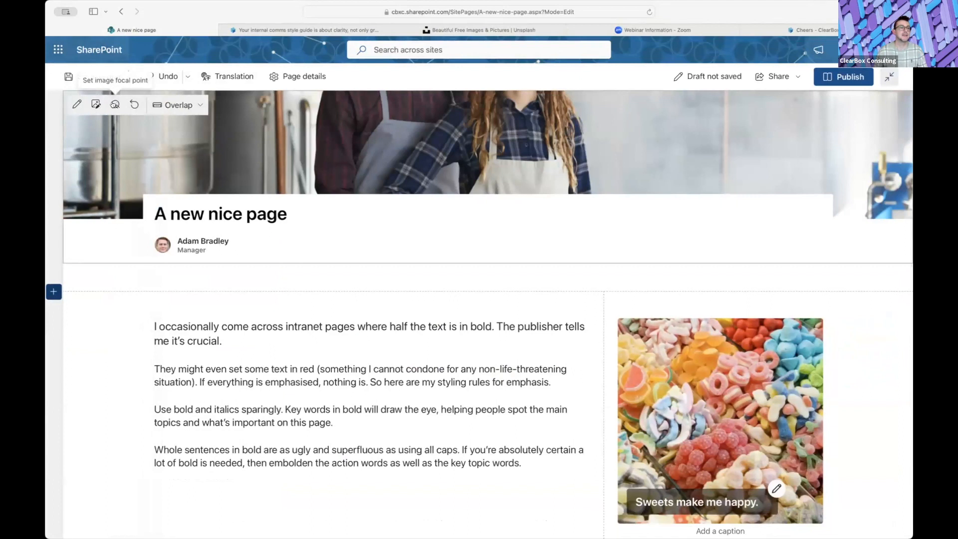
{"action": "left_click", "coordinate": [115, 105]}
{"action": "left_click_drag", "start_coordinate": [489, 155], "coordinate": [486, 120]}
{"action": "left_click", "coordinate": [512, 201]}
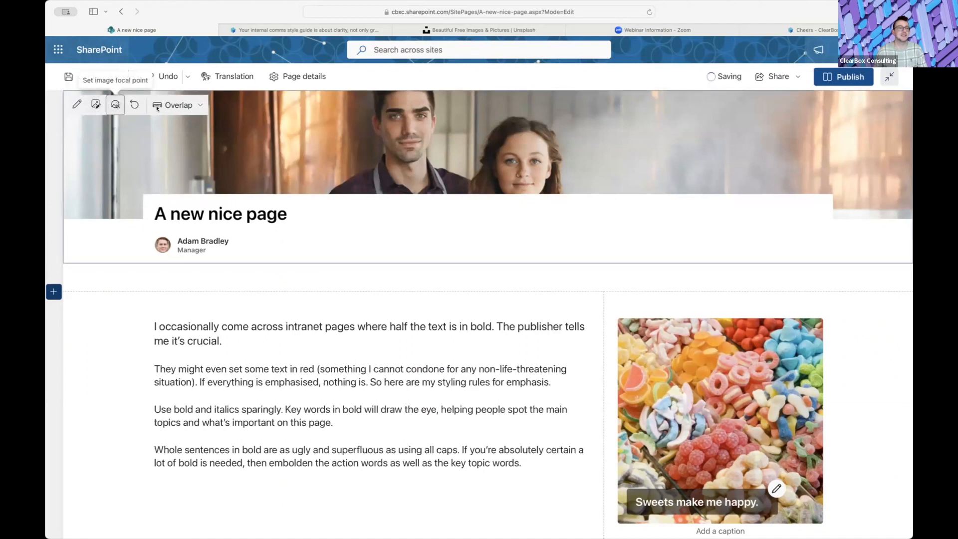
{"action": "left_click", "coordinate": [115, 105]}
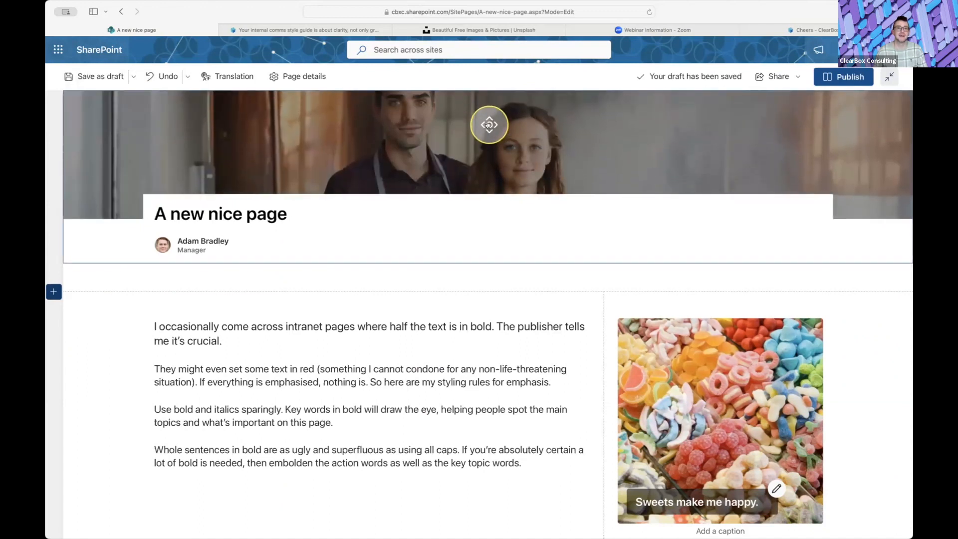
{"action": "left_click", "coordinate": [506, 280]}
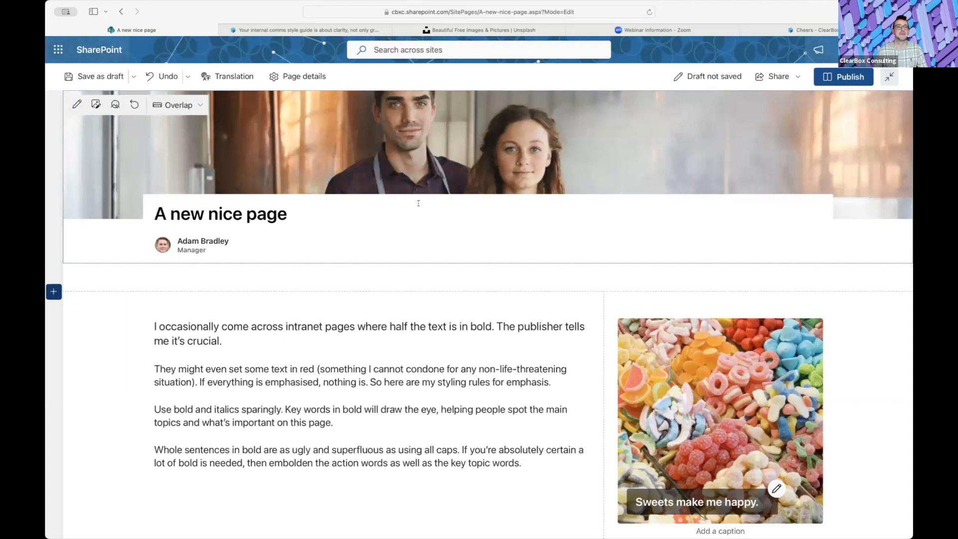
Save the page as a draft and open its page details in edit mode.
{"action": "left_click", "coordinate": [95, 76]}
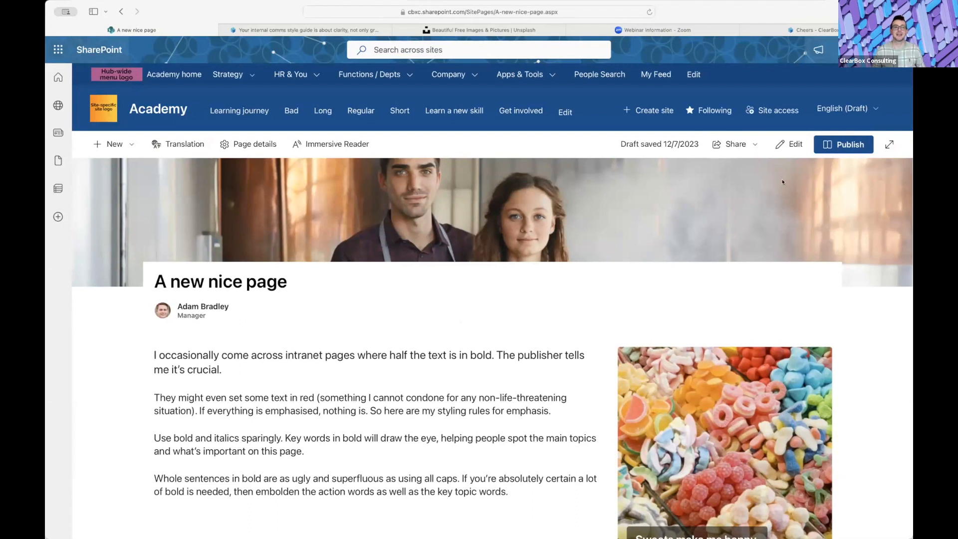
{"action": "left_click", "coordinate": [790, 143]}
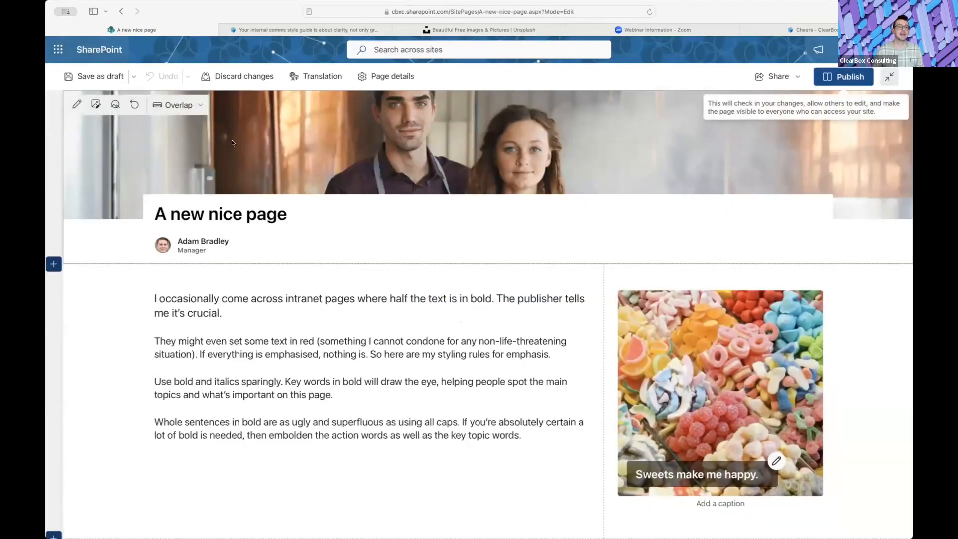
{"action": "left_click", "coordinate": [379, 76]}
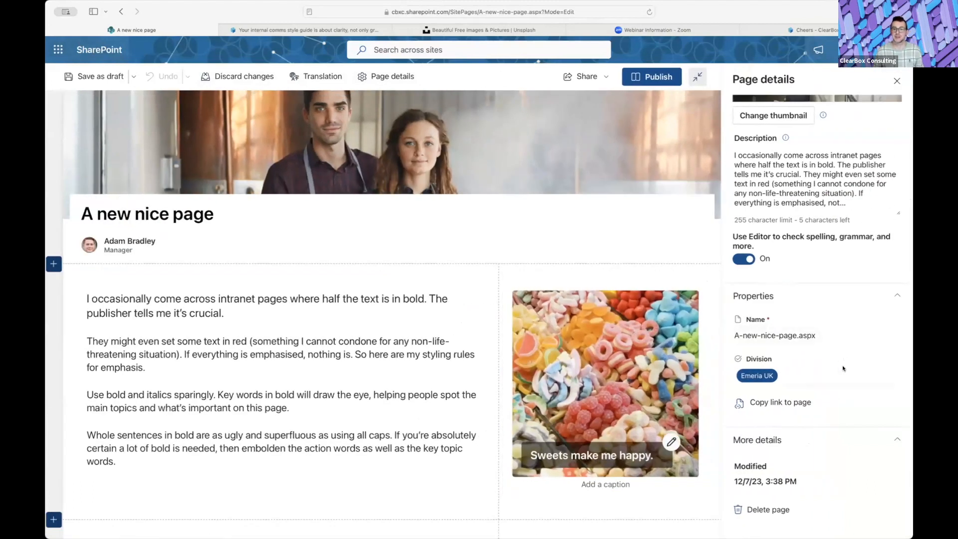
{"action": "left_click", "coordinate": [606, 243]}
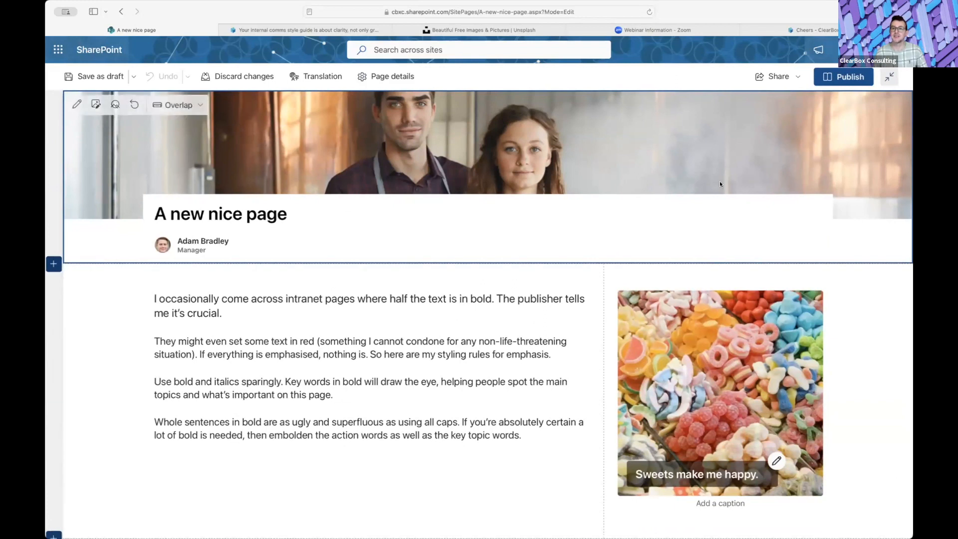
{"action": "left_click", "coordinate": [379, 76]}
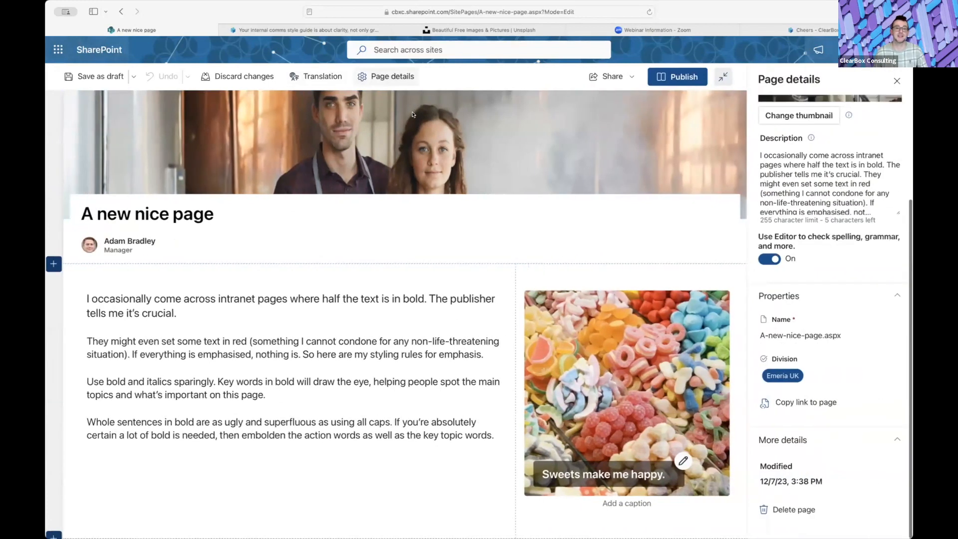
Replace the page description with "Here's how to create happiness at work." and close the page details.
{"action": "scroll", "coordinate": [828, 424], "scroll_direction": "up", "scroll_amount": 3}
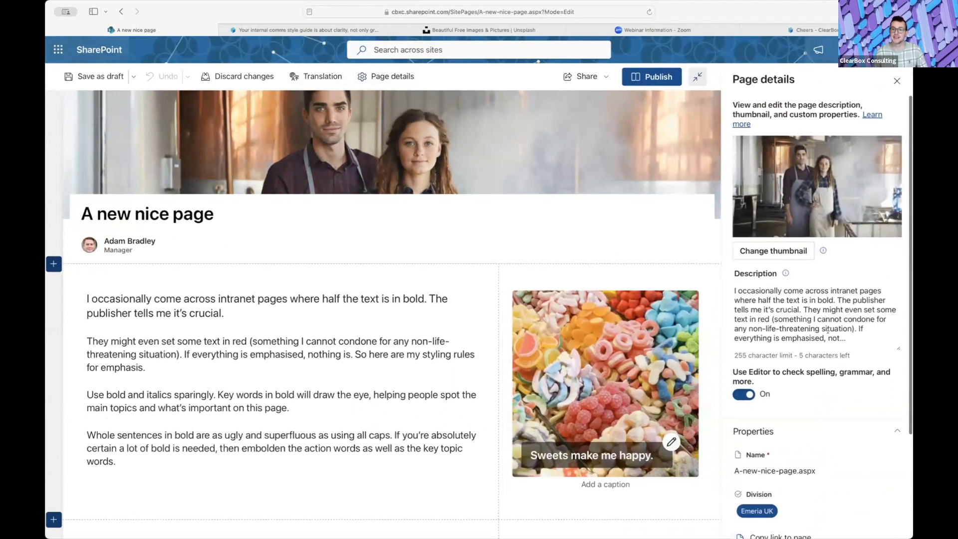
{"action": "left_click_drag", "start_coordinate": [731, 285], "coordinate": [872, 345]}
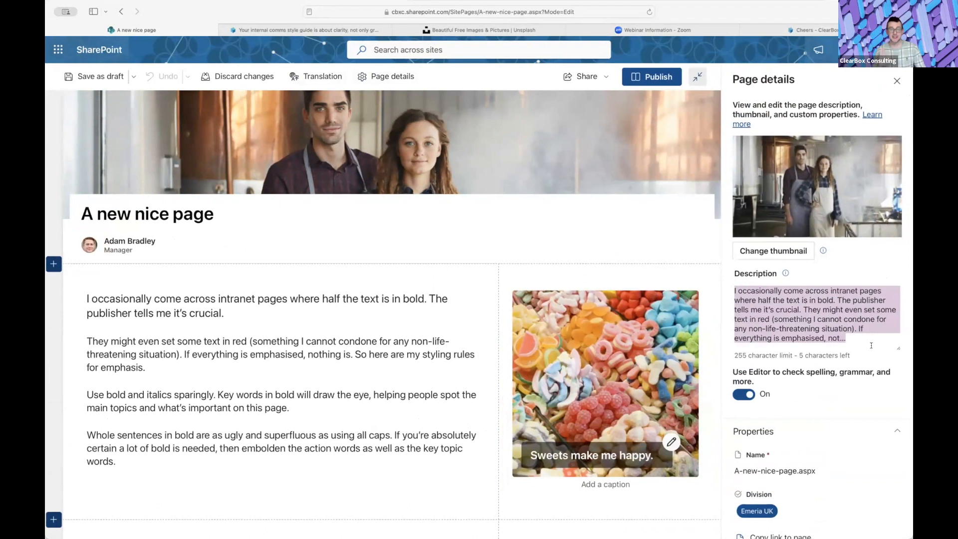
{"action": "key", "text": "BackSpace"}
{"action": "type", "text": "He"}
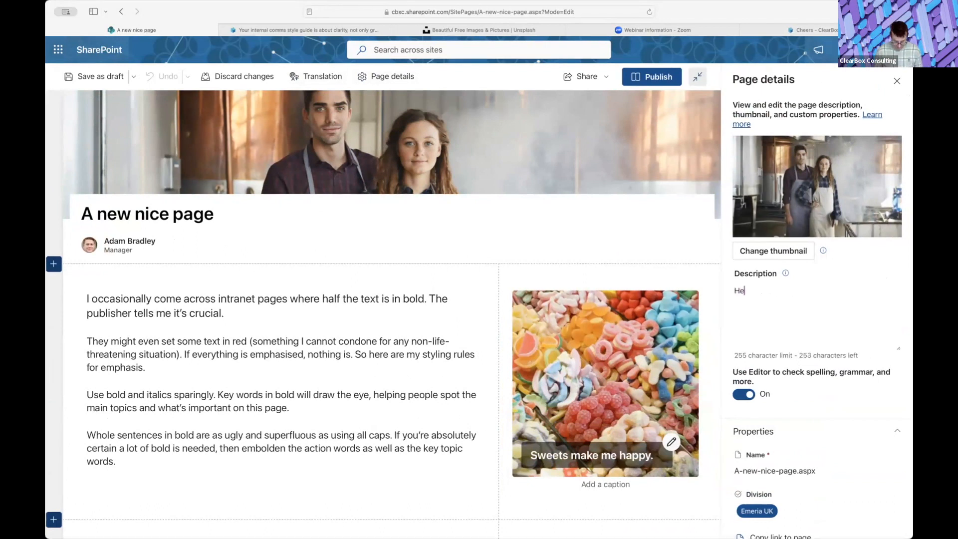
{"action": "type", "text": "re's how to crea"}
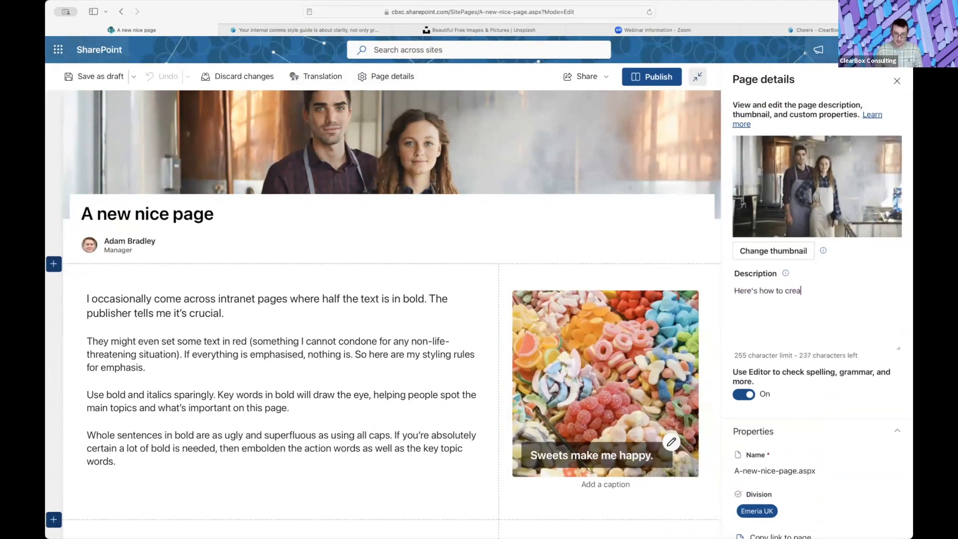
{"action": "type", "text": "te happiness at work."}
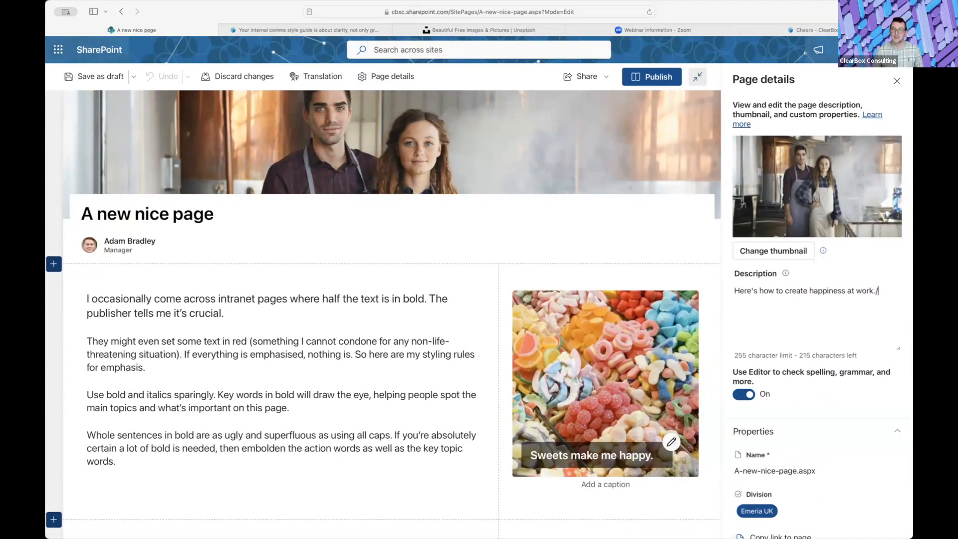
{"action": "scroll", "coordinate": [824, 393], "scroll_direction": "down", "scroll_amount": 3}
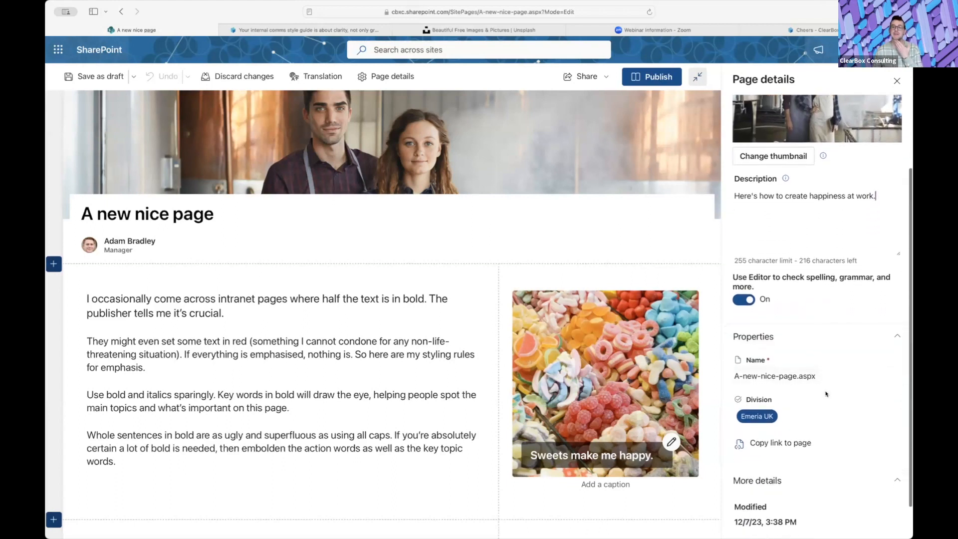
{"action": "scroll", "coordinate": [824, 393], "scroll_direction": "up", "scroll_amount": 3}
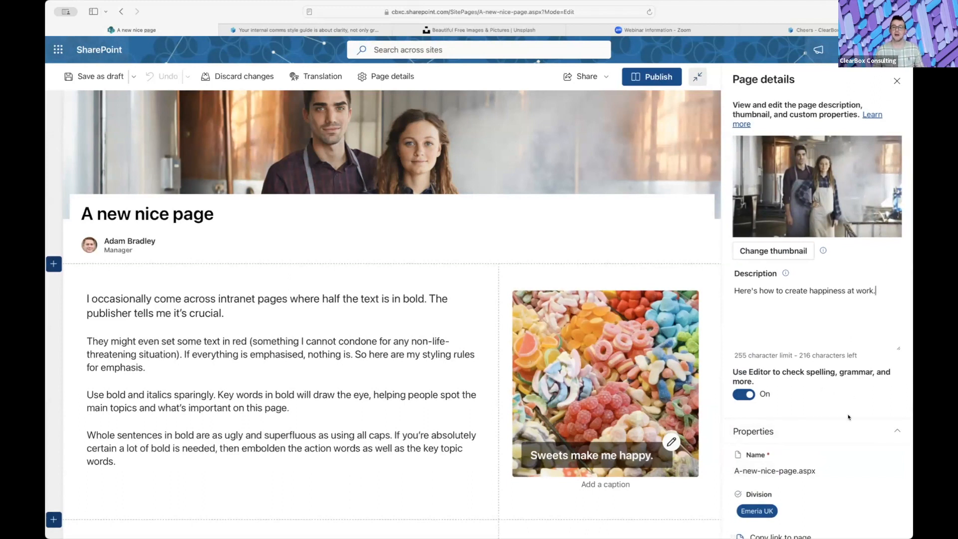
{"action": "scroll", "coordinate": [848, 417], "scroll_direction": "down", "scroll_amount": 3}
{"action": "scroll", "coordinate": [857, 299], "scroll_direction": "up", "scroll_amount": 3}
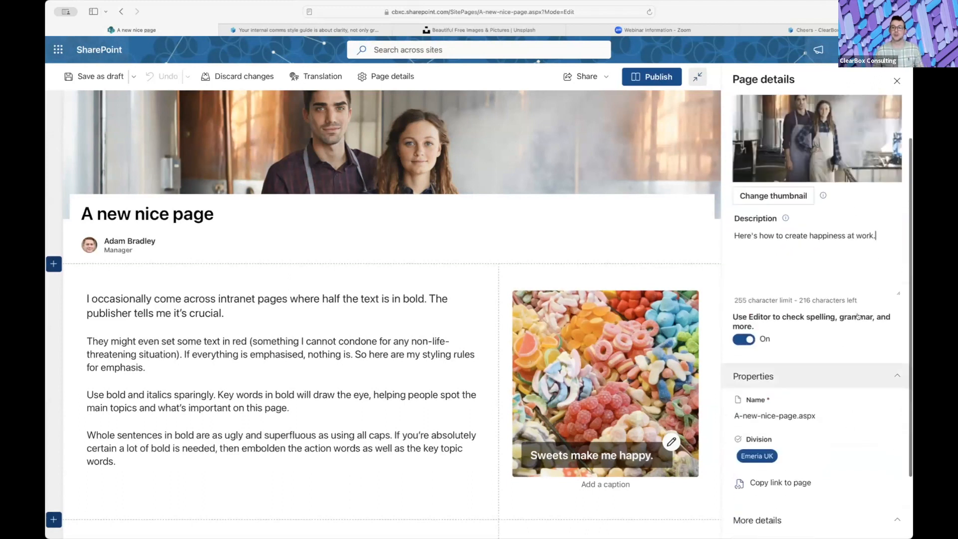
{"action": "left_click", "coordinate": [895, 82]}
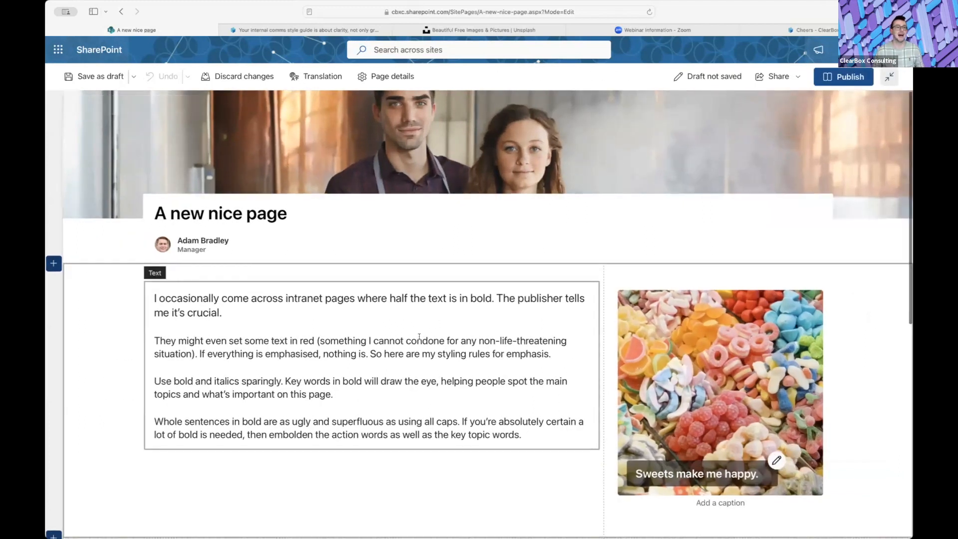
Add the line "A heading two title" above the italics paragraphs and format it as Heading 2.
{"action": "scroll", "coordinate": [419, 336], "scroll_direction": "down", "scroll_amount": 6}
{"action": "left_click", "coordinate": [225, 272]}
{"action": "left_click", "coordinate": [152, 258]}
{"action": "key", "text": "Return"}
{"action": "type", "text": "A heading two title"}
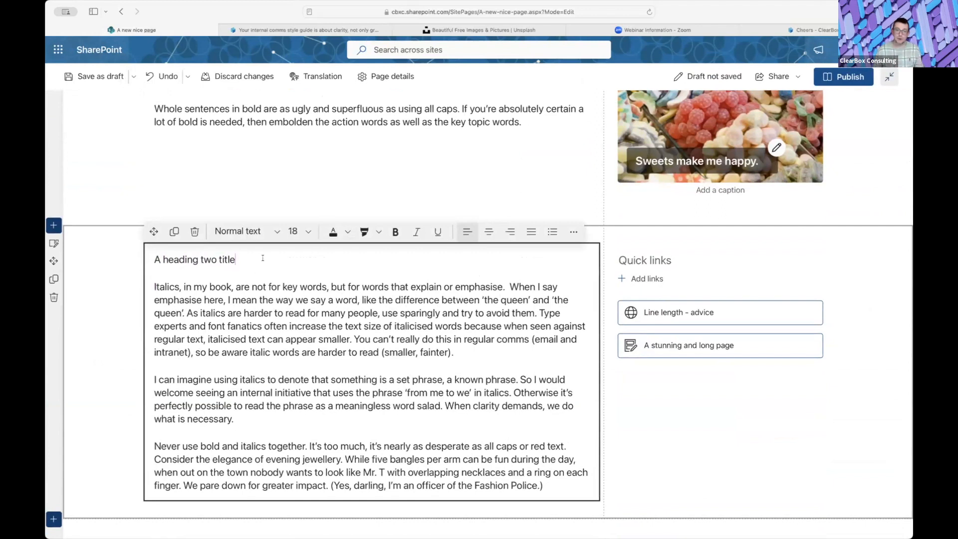
{"action": "left_click_drag", "start_coordinate": [262, 258], "coordinate": [151, 257]}
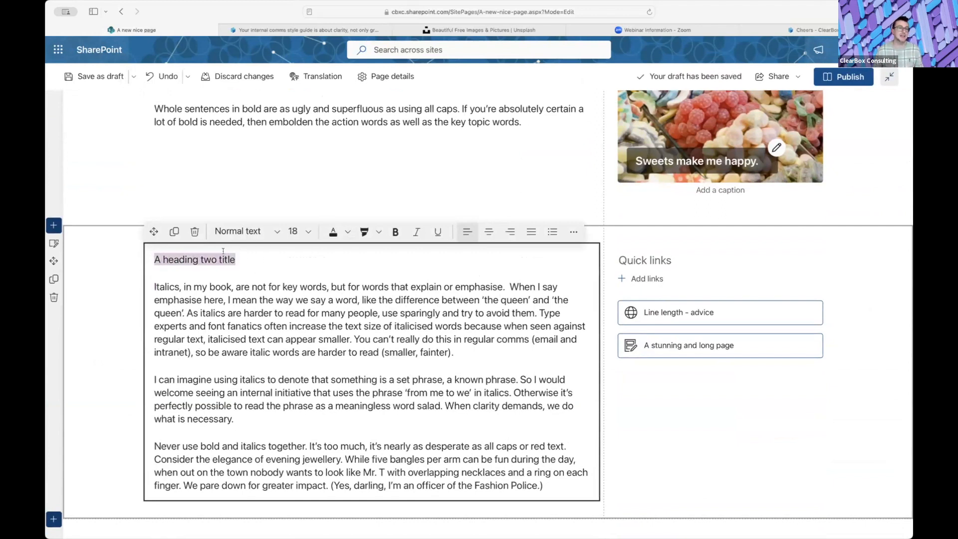
{"action": "left_click", "coordinate": [270, 231]}
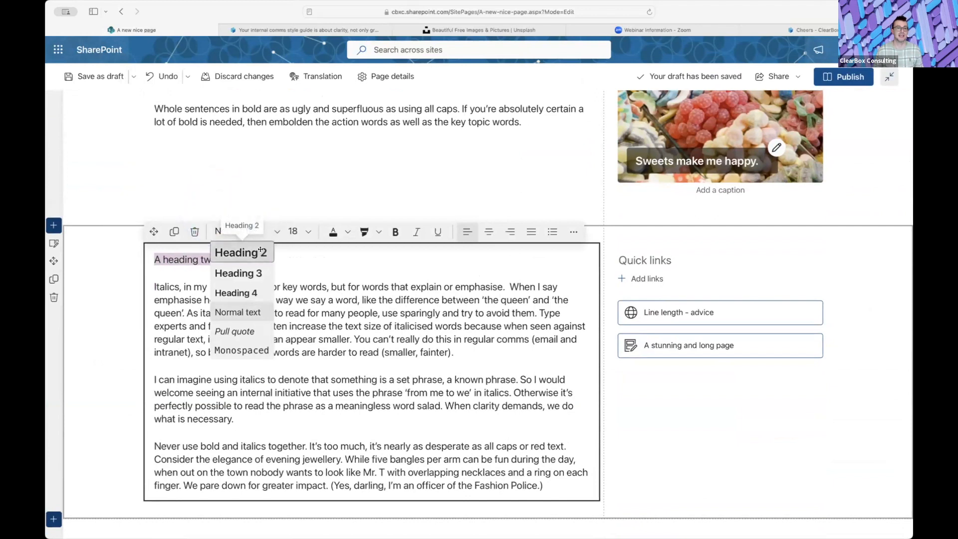
{"action": "left_click", "coordinate": [241, 252]}
Save the page as a draft and review the new heading within the whole page layout.
{"action": "left_click", "coordinate": [97, 76]}
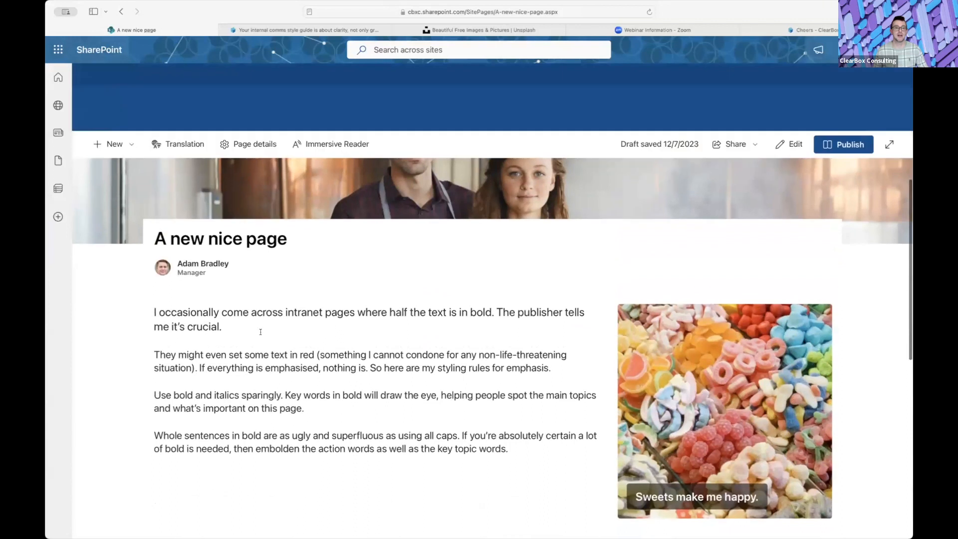
{"action": "scroll", "coordinate": [260, 335], "scroll_direction": "down", "scroll_amount": 5}
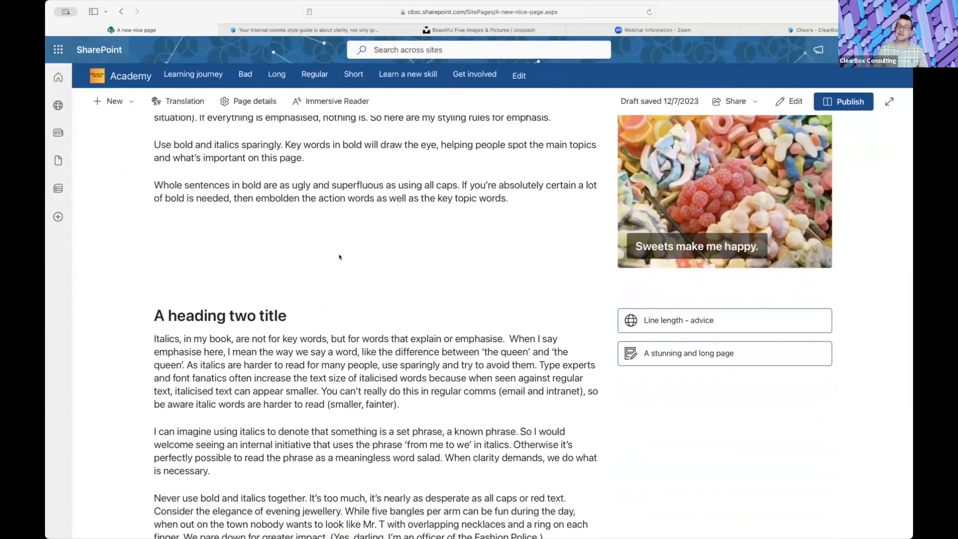
{"action": "scroll", "coordinate": [339, 244], "scroll_direction": "down", "scroll_amount": 5}
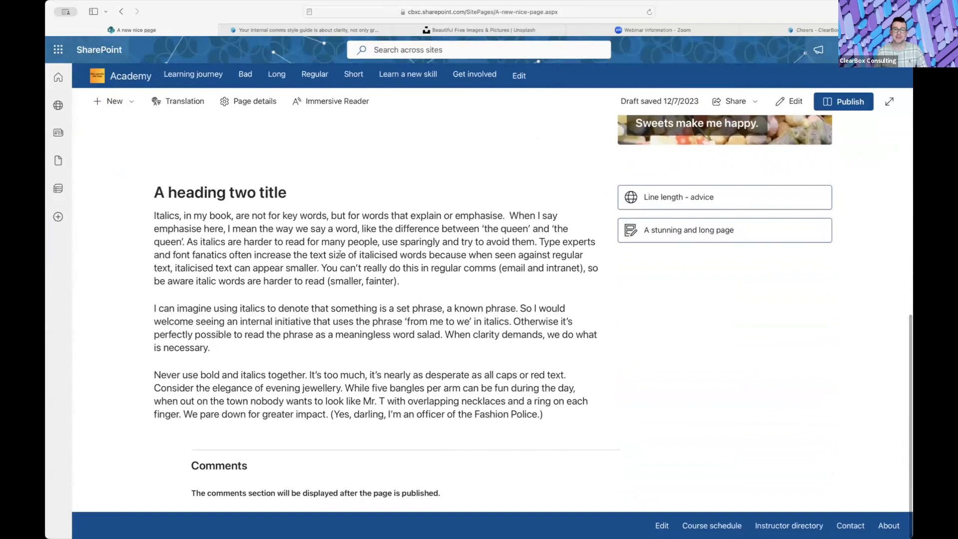
{"action": "scroll", "coordinate": [339, 254], "scroll_direction": "up", "scroll_amount": 9}
{"action": "scroll", "coordinate": [351, 285], "scroll_direction": "up", "scroll_amount": 7}
{"action": "scroll", "coordinate": [365, 316], "scroll_direction": "down", "scroll_amount": 7}
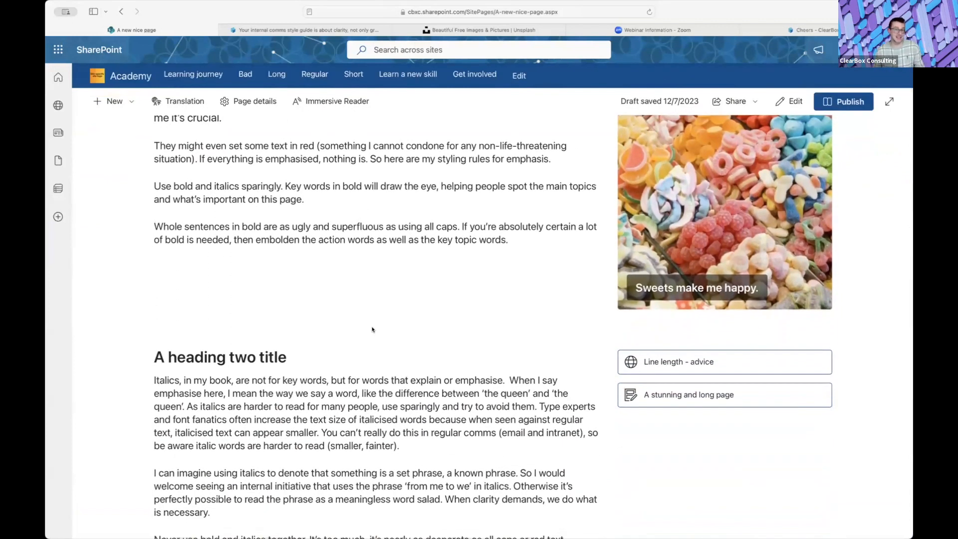
{"action": "scroll", "coordinate": [548, 239], "scroll_direction": "up", "scroll_amount": 3}
Shrink the sweets image within its column in edit mode and save the page as a draft.
{"action": "left_click", "coordinate": [793, 144]}
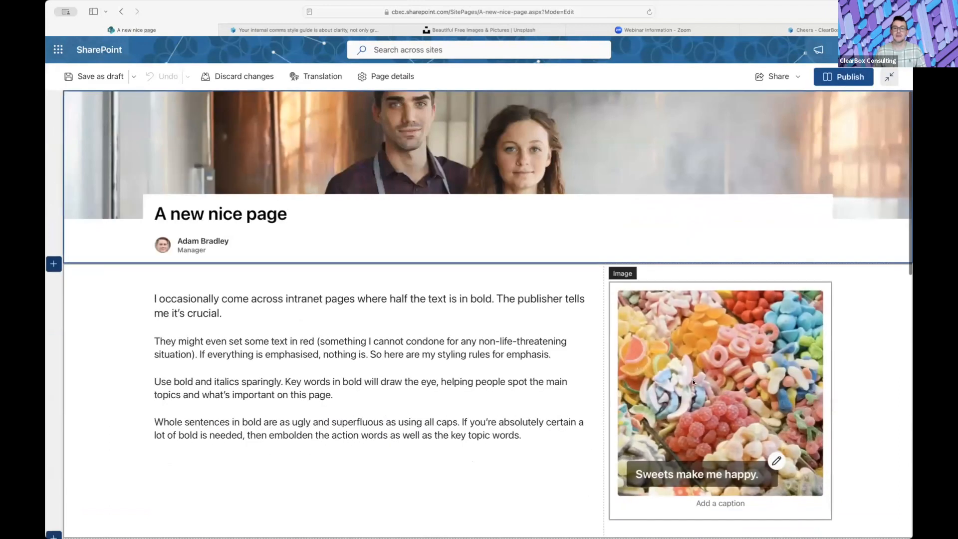
{"action": "left_click", "coordinate": [679, 357]}
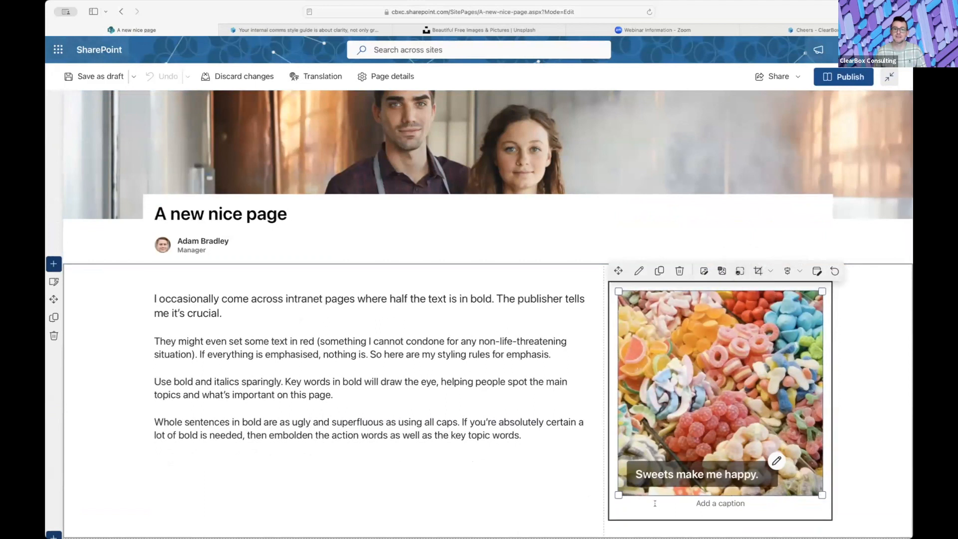
{"action": "left_click_drag", "start_coordinate": [618, 494], "coordinate": [642, 458]}
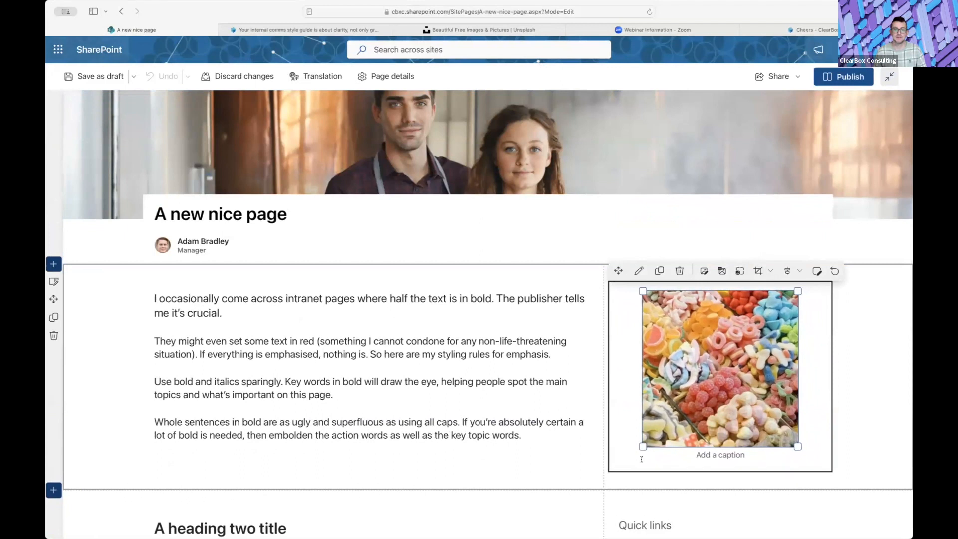
{"action": "left_click", "coordinate": [109, 77]}
Examine the saved page from the banner to the comments area, including the opening paragraphs, spacing, image and quick links.
{"action": "scroll", "coordinate": [451, 437], "scroll_direction": "down", "scroll_amount": 4}
{"action": "scroll", "coordinate": [451, 436], "scroll_direction": "down", "scroll_amount": 1}
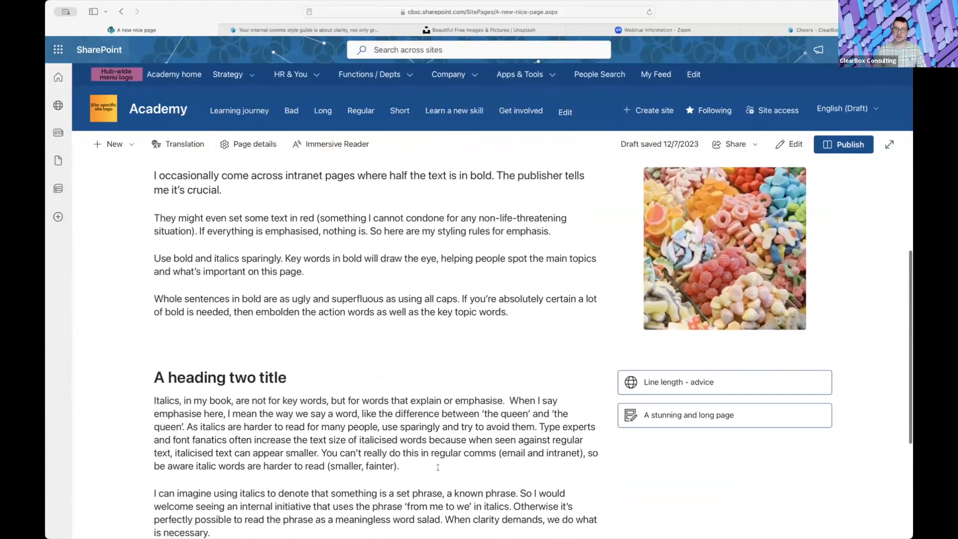
{"action": "scroll", "coordinate": [437, 468], "scroll_direction": "down", "scroll_amount": 5}
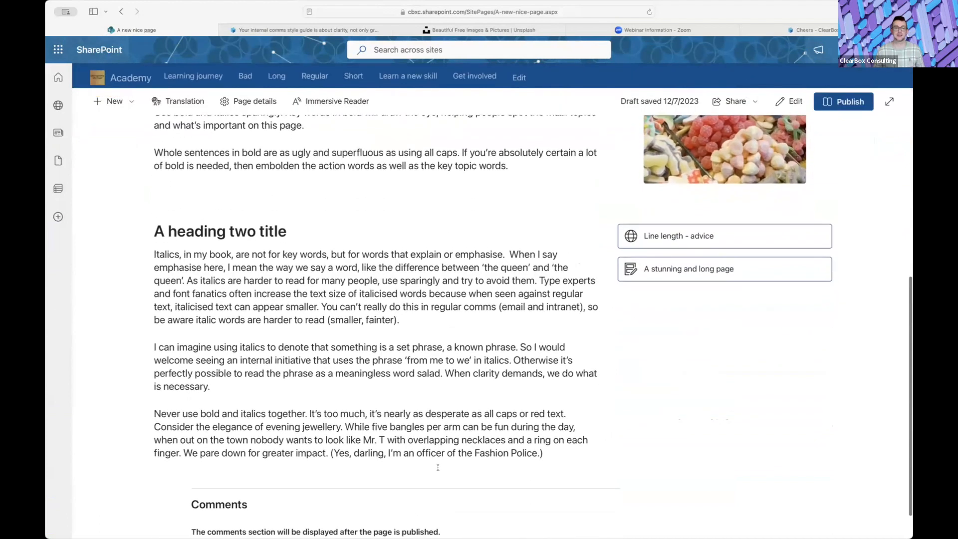
{"action": "scroll", "coordinate": [437, 468], "scroll_direction": "down", "scroll_amount": 2}
{"action": "scroll", "coordinate": [437, 468], "scroll_direction": "up", "scroll_amount": 10}
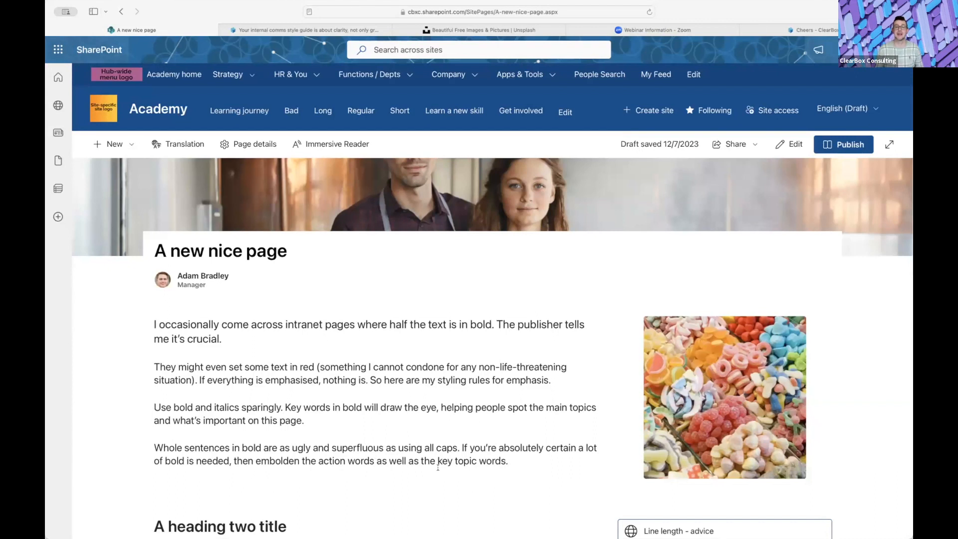
{"action": "scroll", "coordinate": [438, 467], "scroll_direction": "down", "scroll_amount": 3}
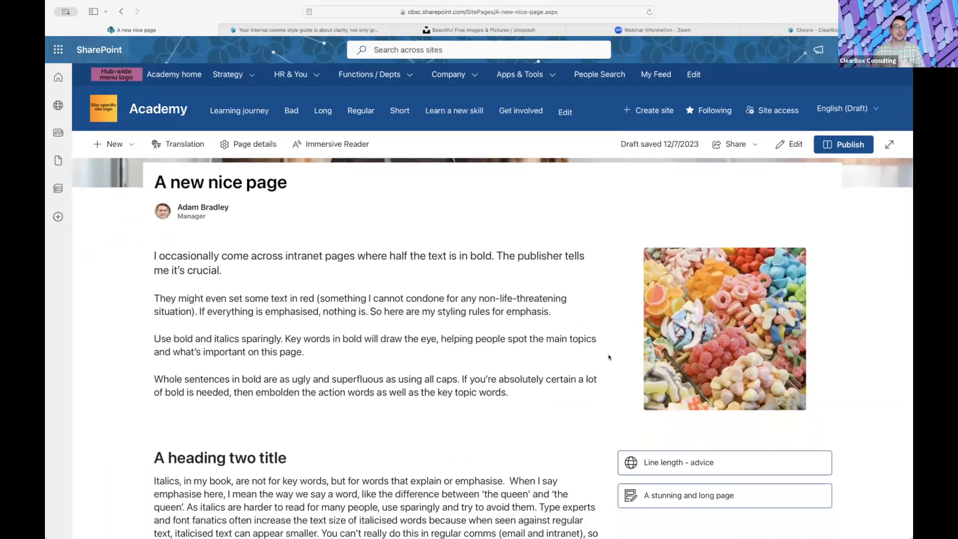
{"action": "scroll", "coordinate": [609, 357], "scroll_direction": "down", "scroll_amount": 2}
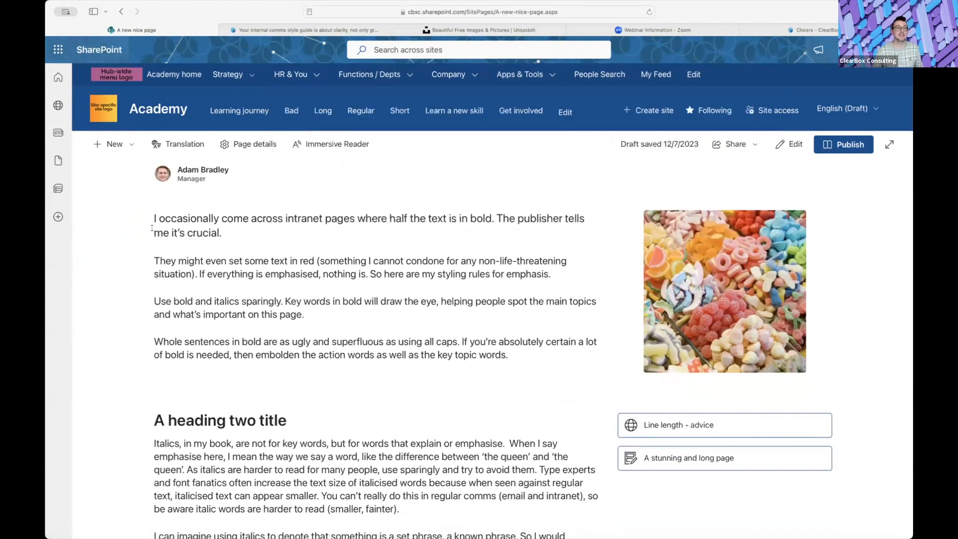
{"action": "left_click_drag", "start_coordinate": [150, 215], "coordinate": [574, 278]}
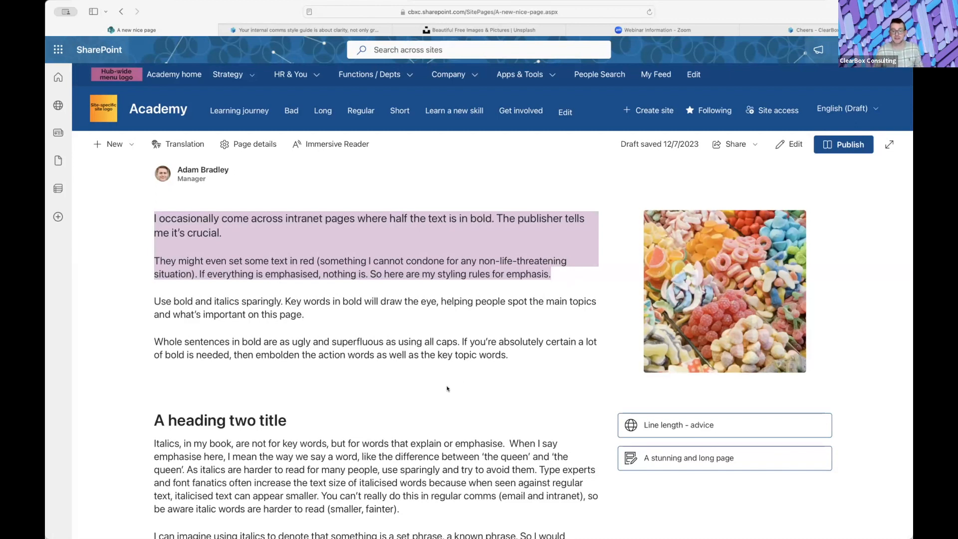
{"action": "scroll", "coordinate": [412, 408], "scroll_direction": "down", "scroll_amount": 3}
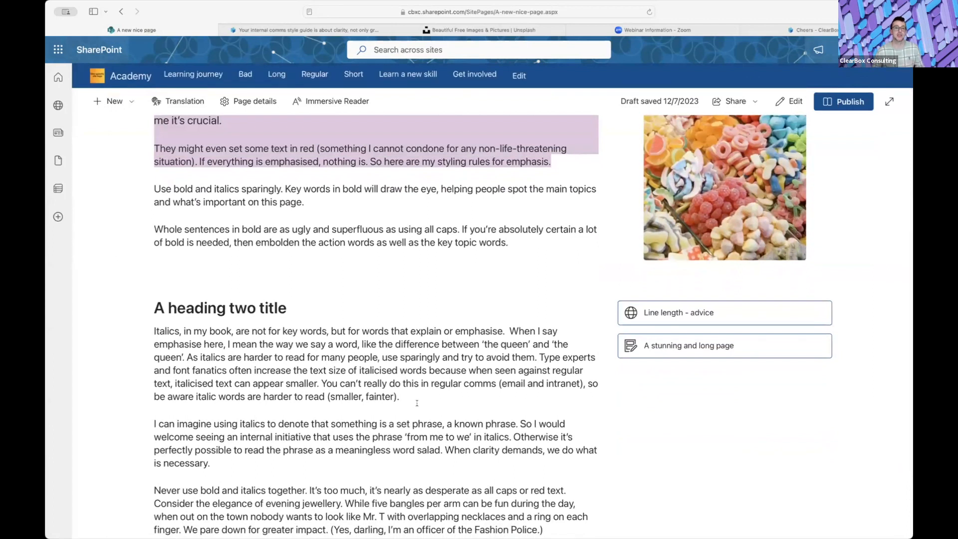
{"action": "scroll", "coordinate": [416, 402], "scroll_direction": "up", "scroll_amount": 2}
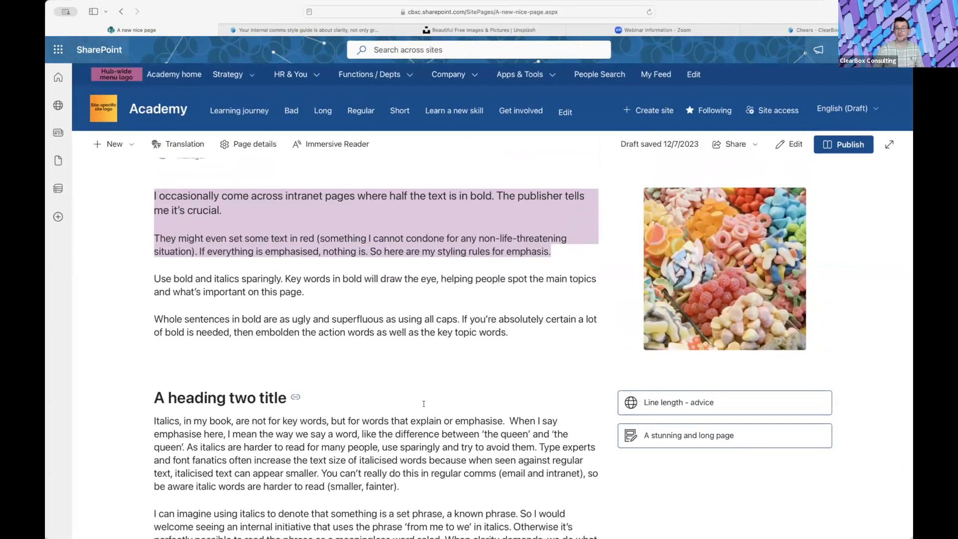
{"action": "scroll", "coordinate": [423, 403], "scroll_direction": "up", "scroll_amount": 5}
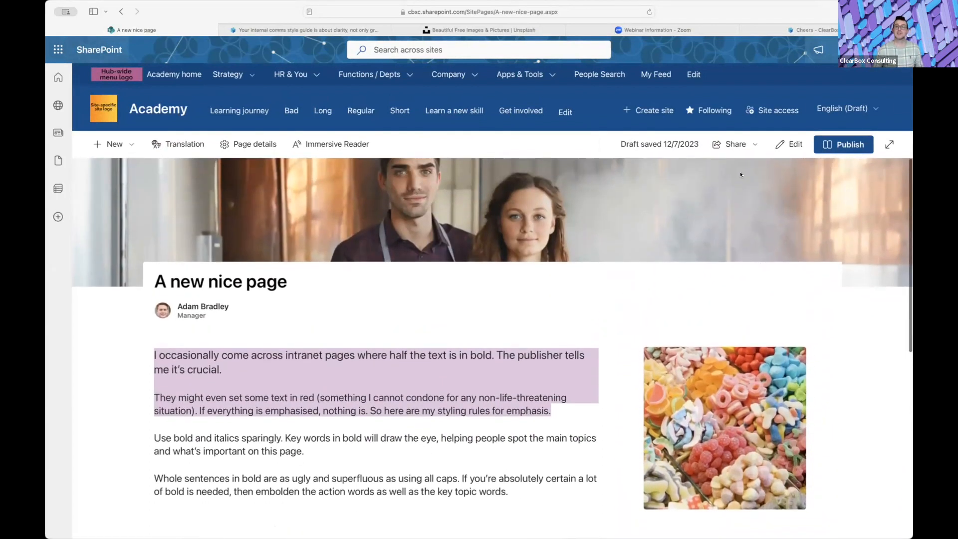
Reopen the page for editing and inspect the first section's layout and background options and the content down to the comments.
{"action": "left_click", "coordinate": [789, 144]}
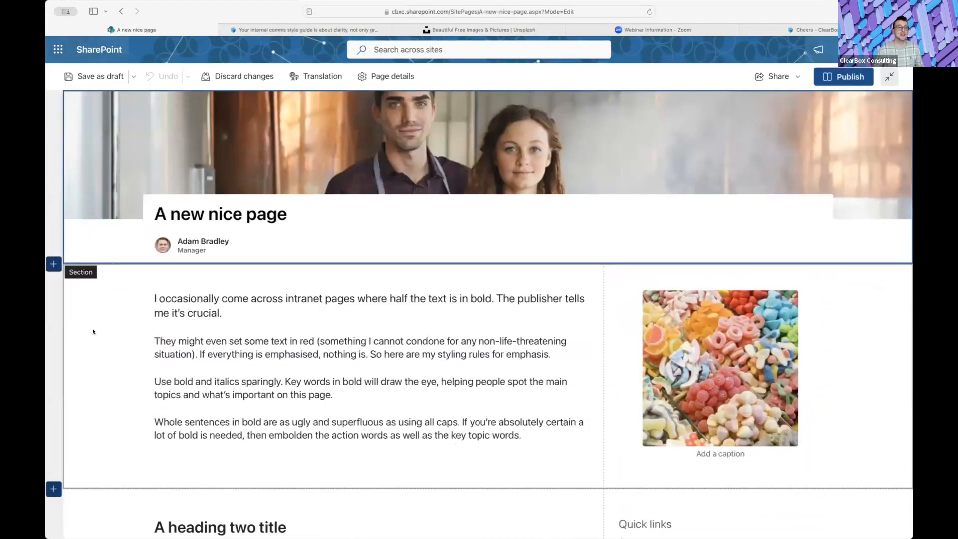
{"action": "left_click", "coordinate": [54, 282]}
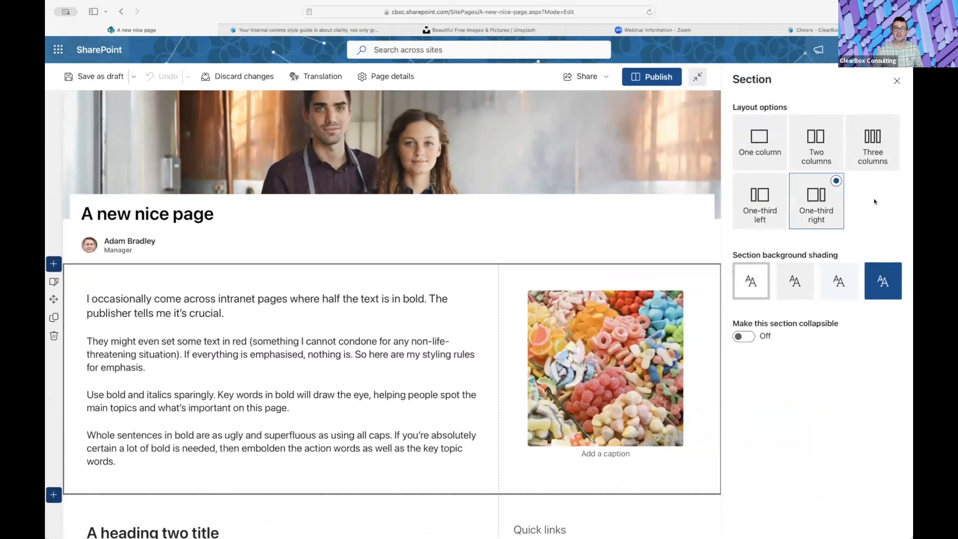
{"action": "left_click", "coordinate": [896, 81]}
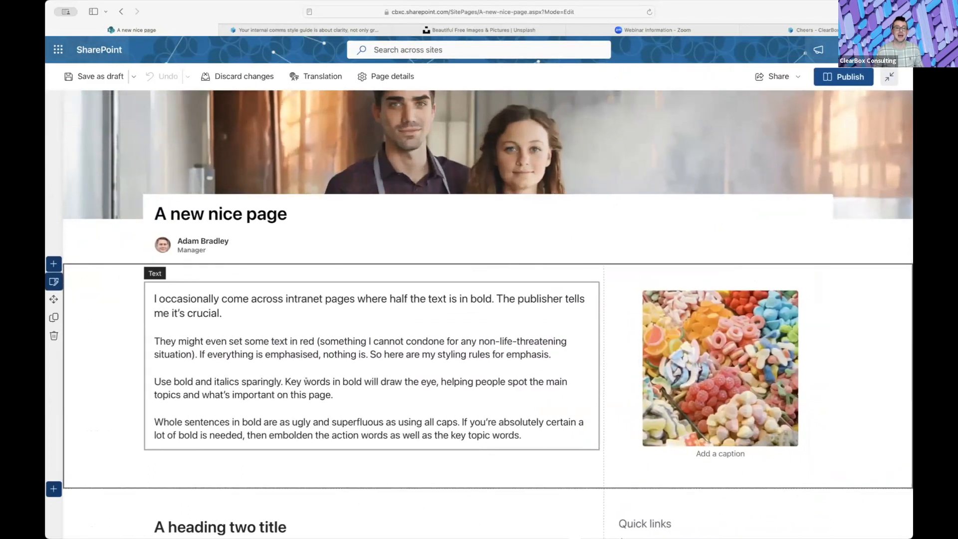
{"action": "scroll", "coordinate": [306, 380], "scroll_direction": "down", "scroll_amount": 10}
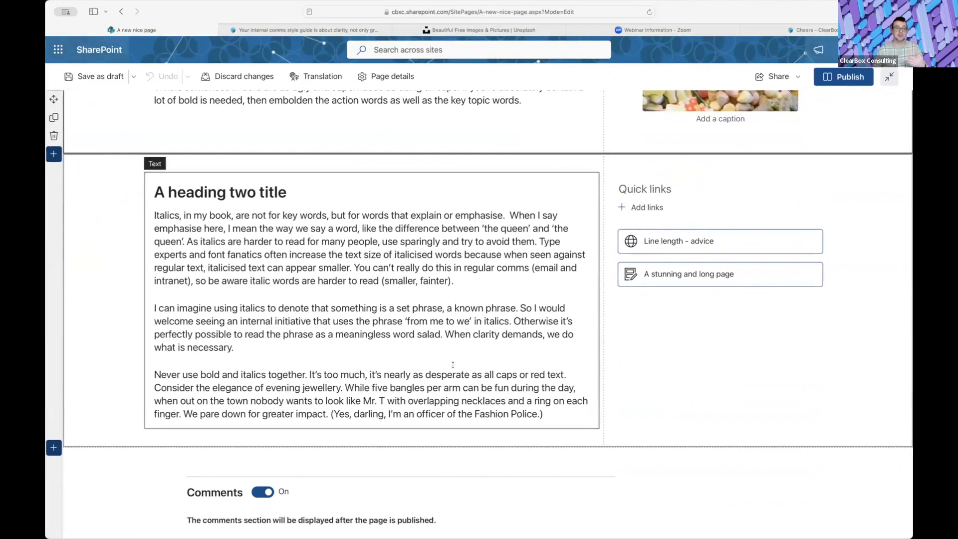
{"action": "scroll", "coordinate": [452, 365], "scroll_direction": "up", "scroll_amount": 10}
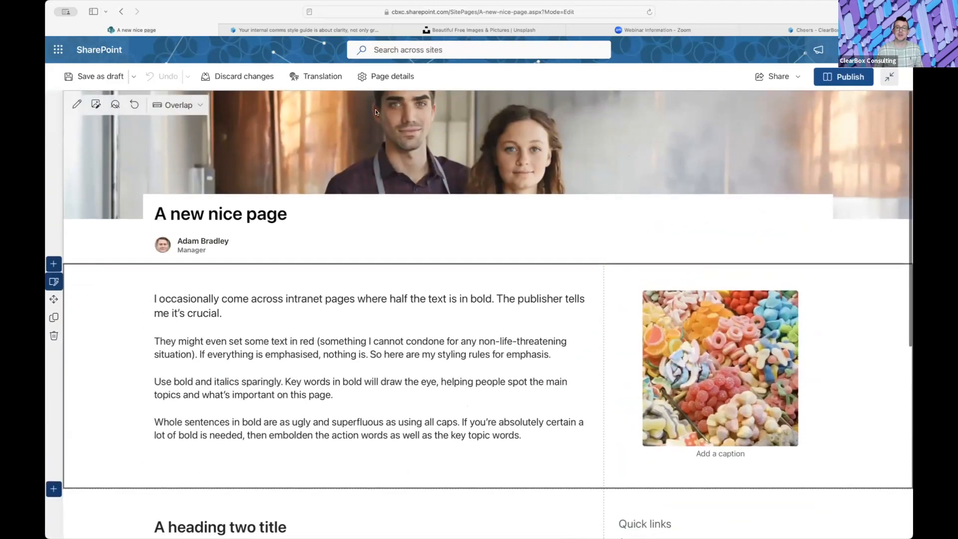
Publish the page and copy the link to it for sharing.
{"action": "left_click", "coordinate": [843, 76]}
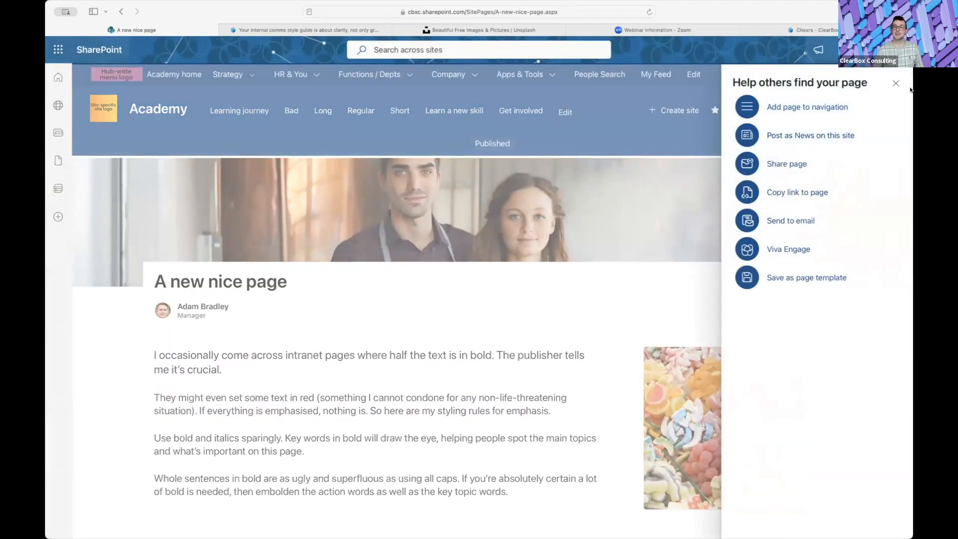
{"action": "left_click", "coordinate": [786, 195]}
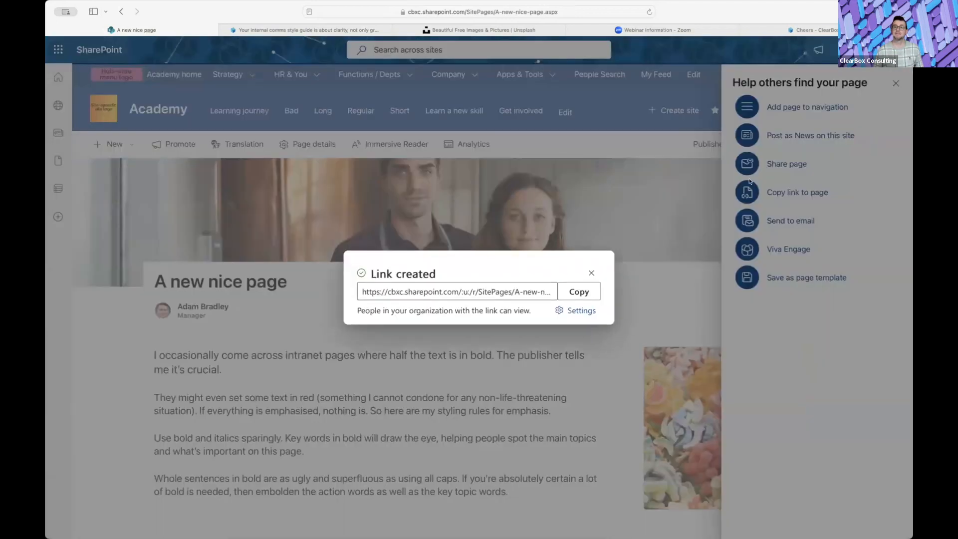
{"action": "left_click", "coordinate": [584, 290]}
{"action": "left_click", "coordinate": [593, 277]}
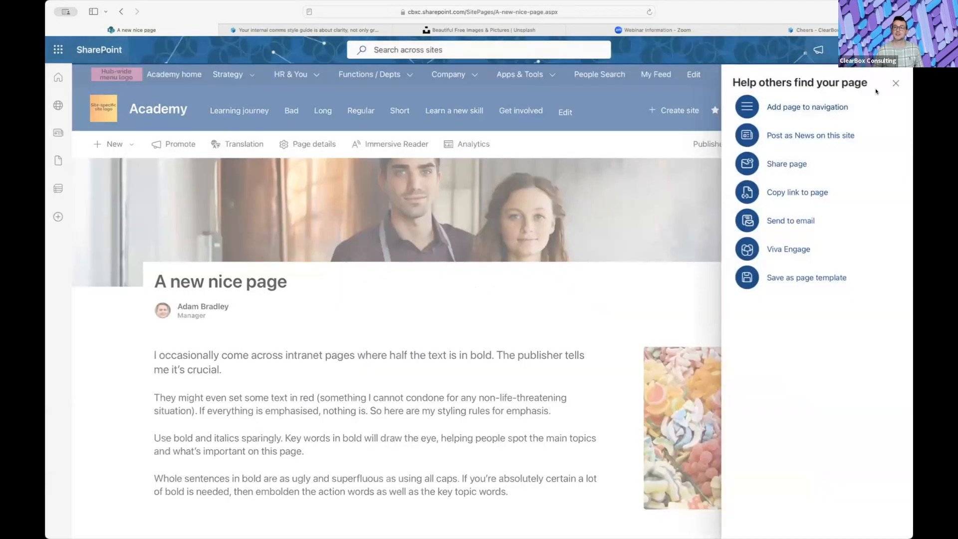
{"action": "left_click", "coordinate": [890, 86]}
Examine the published page from the banner to the comments, including the text, heading, image and quick links.
{"action": "scroll", "coordinate": [452, 332], "scroll_direction": "down", "scroll_amount": 5}
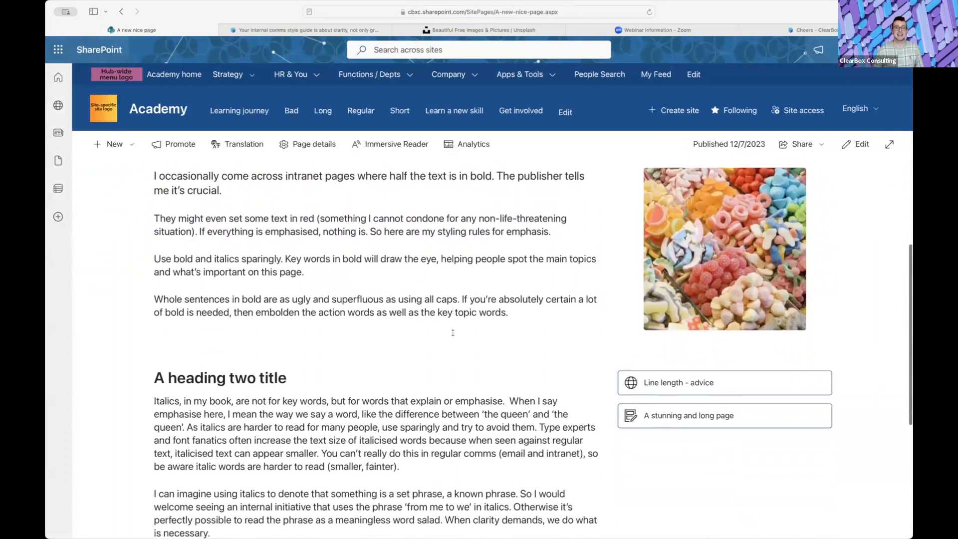
{"action": "scroll", "coordinate": [453, 332], "scroll_direction": "down", "scroll_amount": 3}
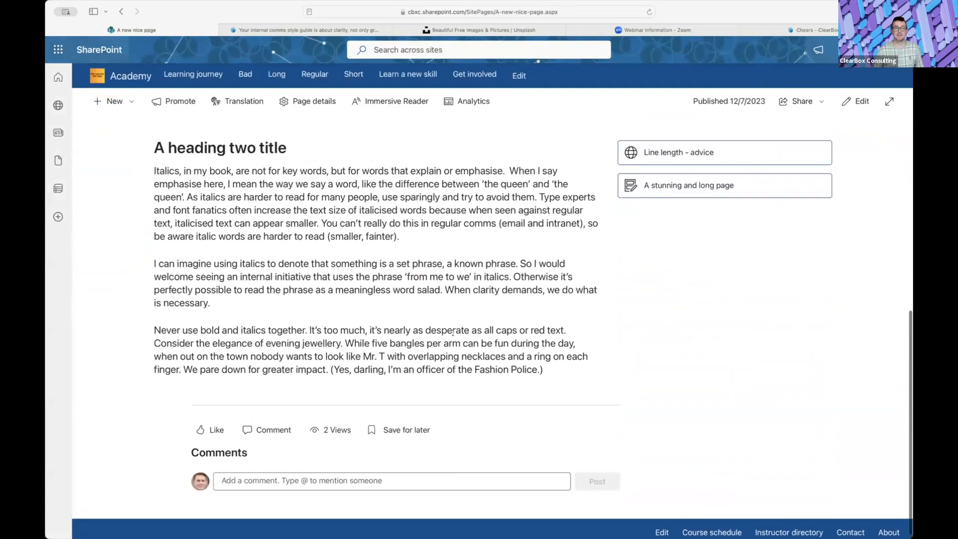
{"action": "scroll", "coordinate": [453, 333], "scroll_direction": "up", "scroll_amount": 1}
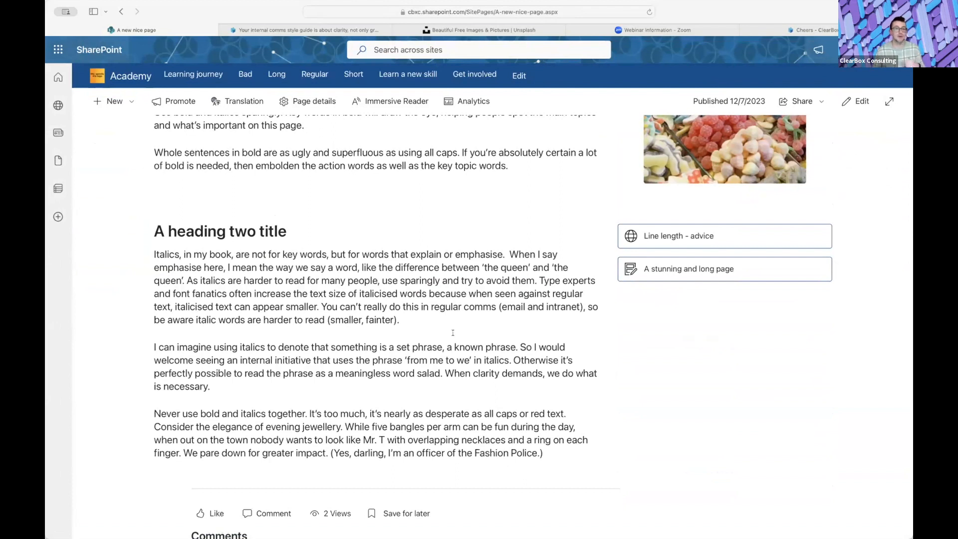
{"action": "scroll", "coordinate": [453, 332], "scroll_direction": "up", "scroll_amount": 3}
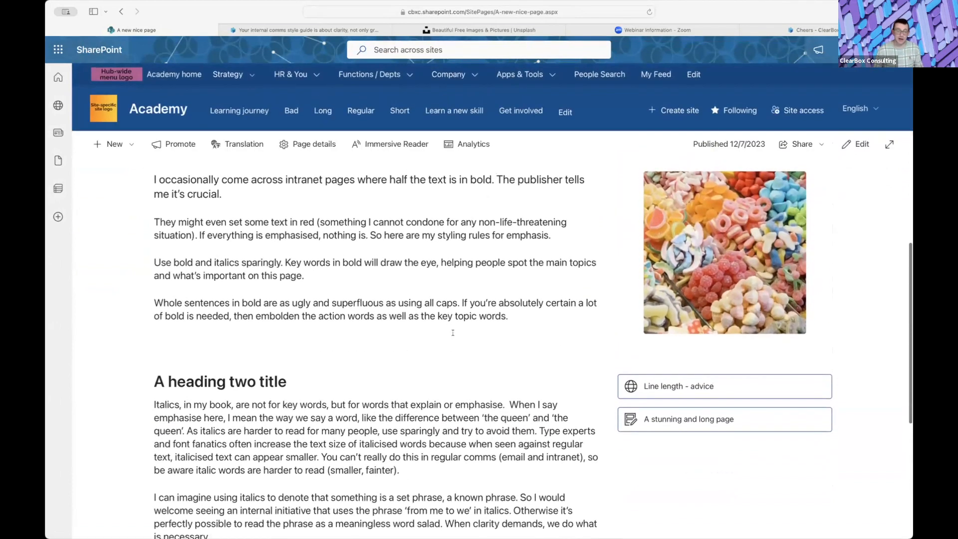
{"action": "scroll", "coordinate": [453, 337], "scroll_direction": "up", "scroll_amount": 2}
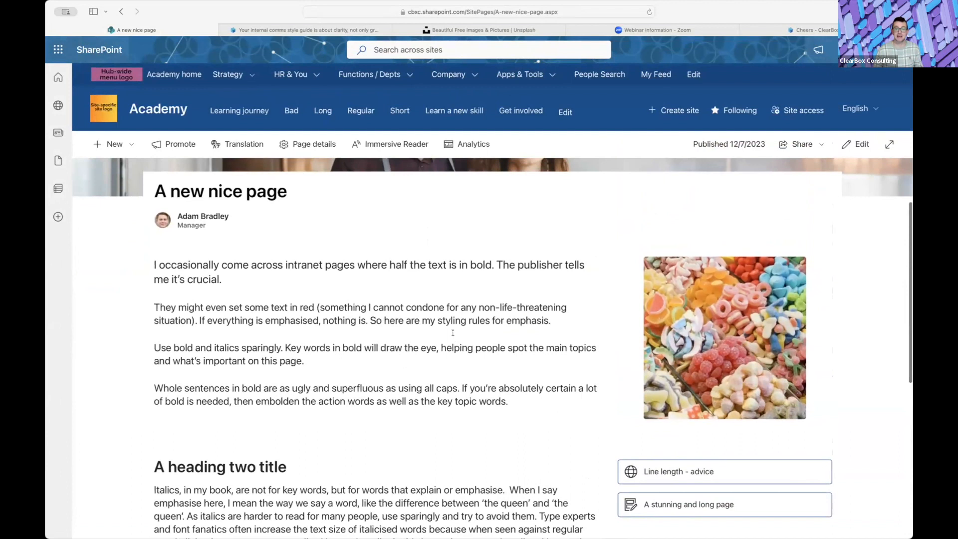
{"action": "scroll", "coordinate": [453, 332], "scroll_direction": "down", "scroll_amount": 2}
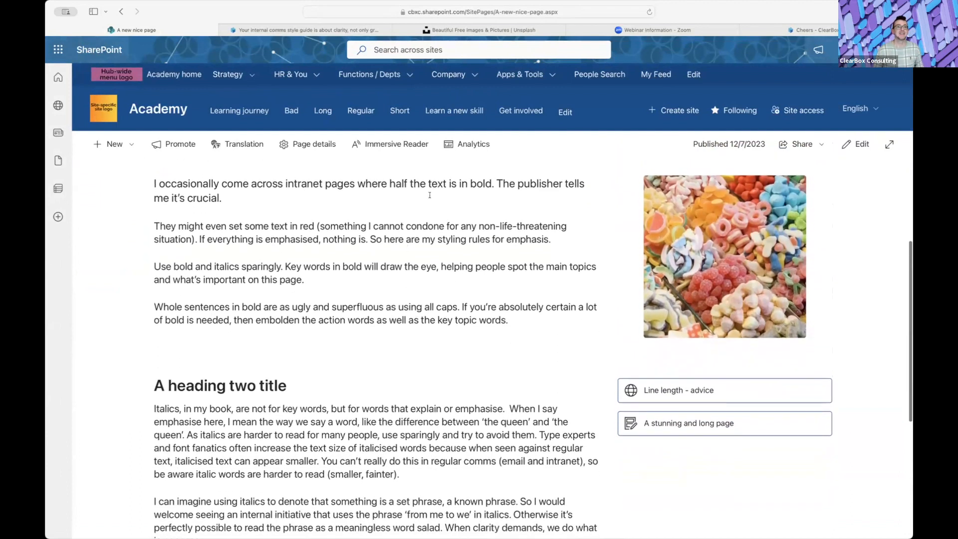
{"action": "scroll", "coordinate": [344, 244], "scroll_direction": "up", "scroll_amount": 1}
{"action": "scroll", "coordinate": [344, 245], "scroll_direction": "up", "scroll_amount": 3}
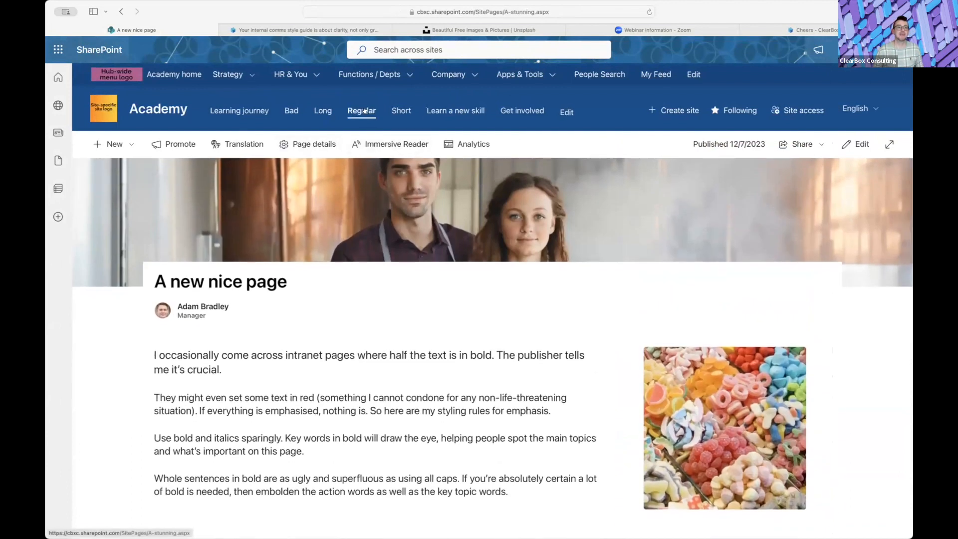
Open the Regular example page and examine its opening text, quote section, heading, links and call-to-action tiles.
{"action": "left_click", "coordinate": [365, 110]}
{"action": "scroll", "coordinate": [432, 418], "scroll_direction": "down", "scroll_amount": 5}
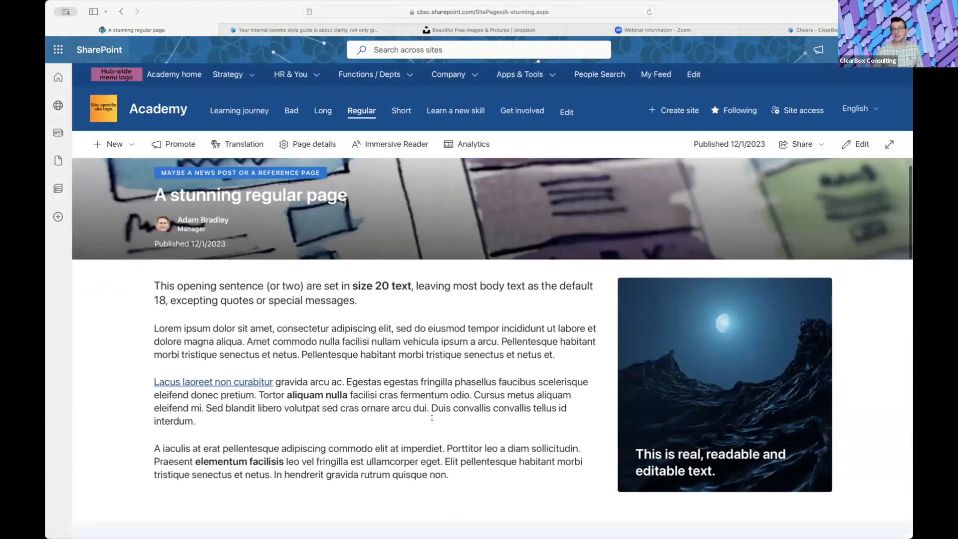
{"action": "scroll", "coordinate": [432, 419], "scroll_direction": "down", "scroll_amount": 3}
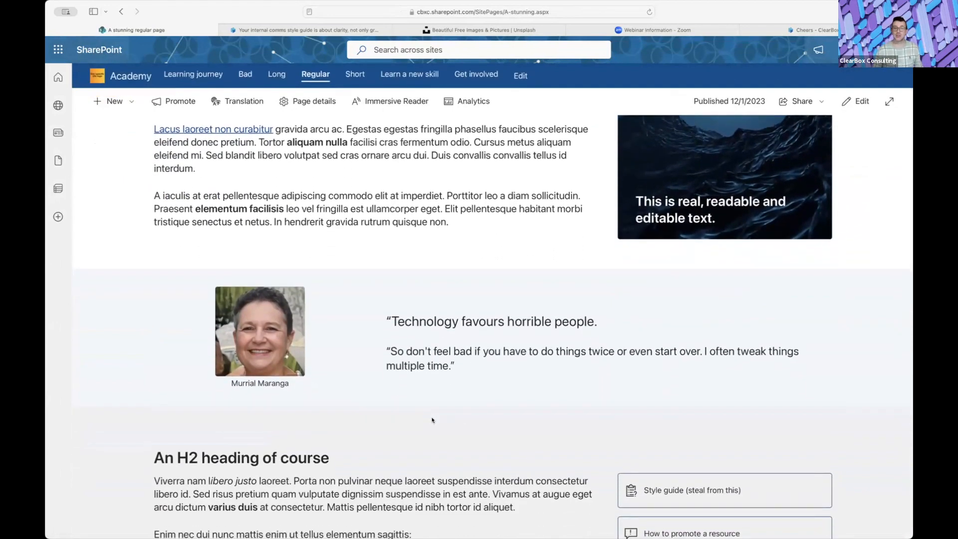
{"action": "scroll", "coordinate": [432, 419], "scroll_direction": "down", "scroll_amount": 1}
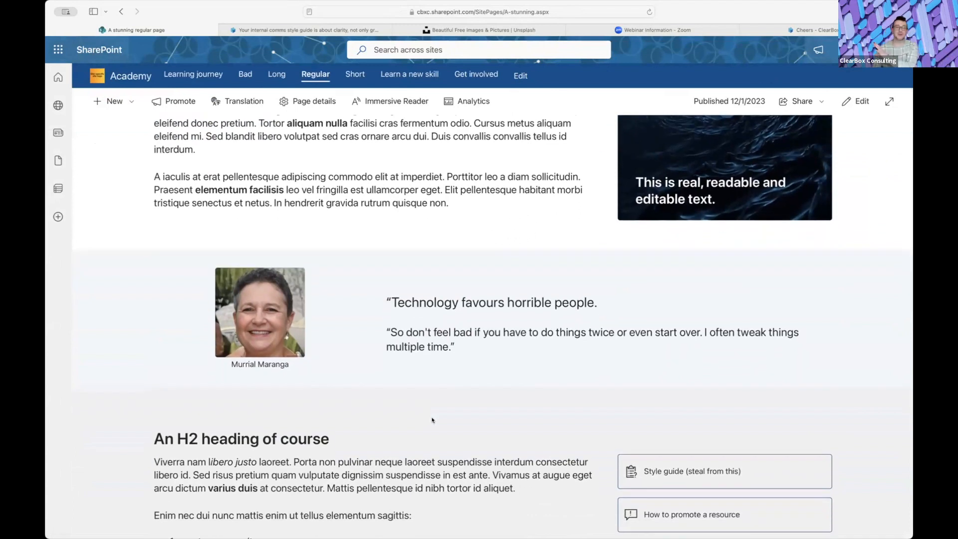
{"action": "scroll", "coordinate": [432, 419], "scroll_direction": "down", "scroll_amount": 10}
{"action": "scroll", "coordinate": [431, 418], "scroll_direction": "down", "scroll_amount": 11}
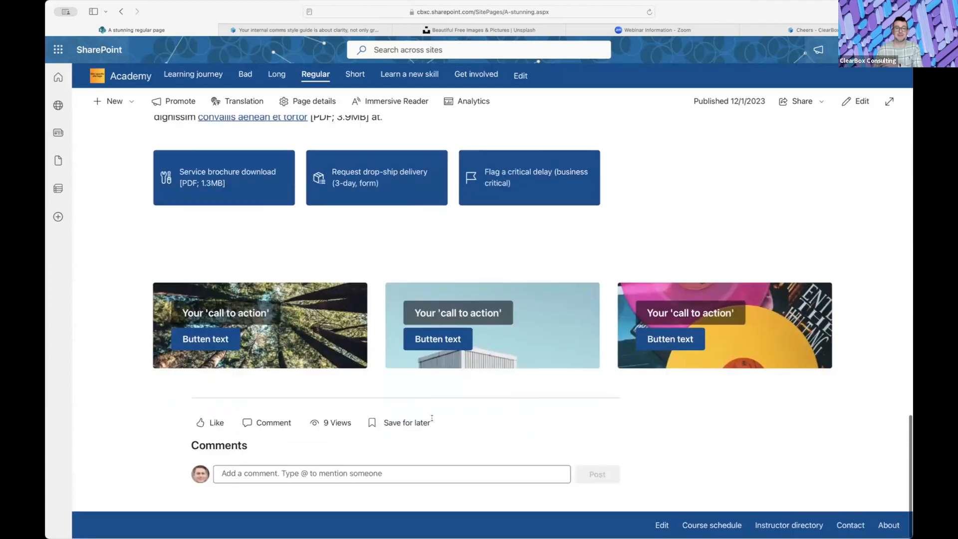
{"action": "scroll", "coordinate": [432, 421], "scroll_direction": "up", "scroll_amount": 20}
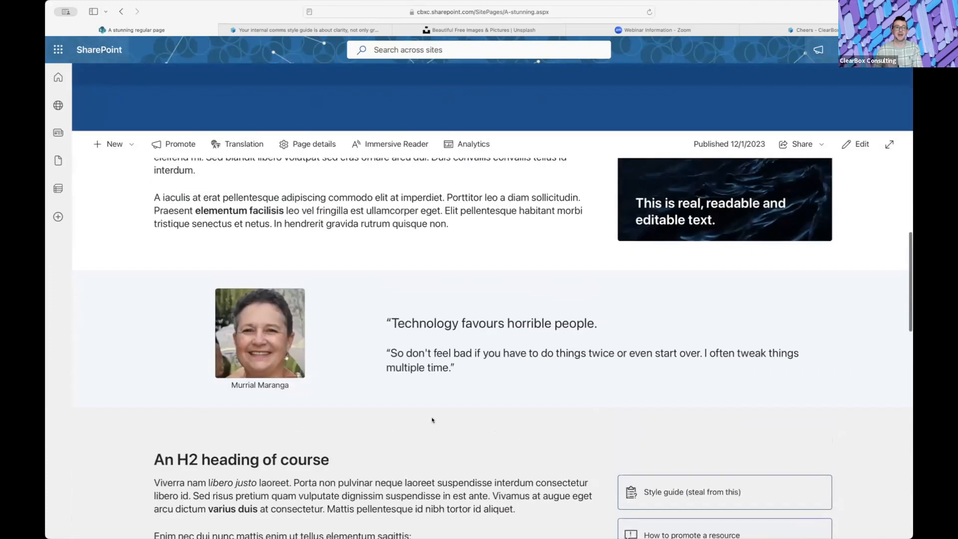
Open the Short example page and examine its layout from the banner through the quick links to the call-to-action tiles.
{"action": "left_click", "coordinate": [399, 111]}
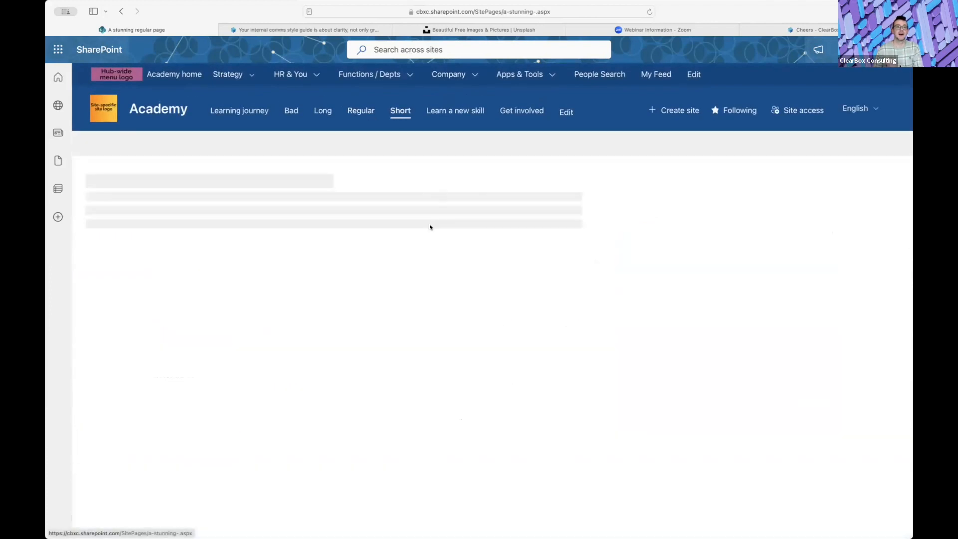
{"action": "scroll", "coordinate": [471, 381], "scroll_direction": "down", "scroll_amount": 1}
{"action": "scroll", "coordinate": [471, 381], "scroll_direction": "down", "scroll_amount": 5}
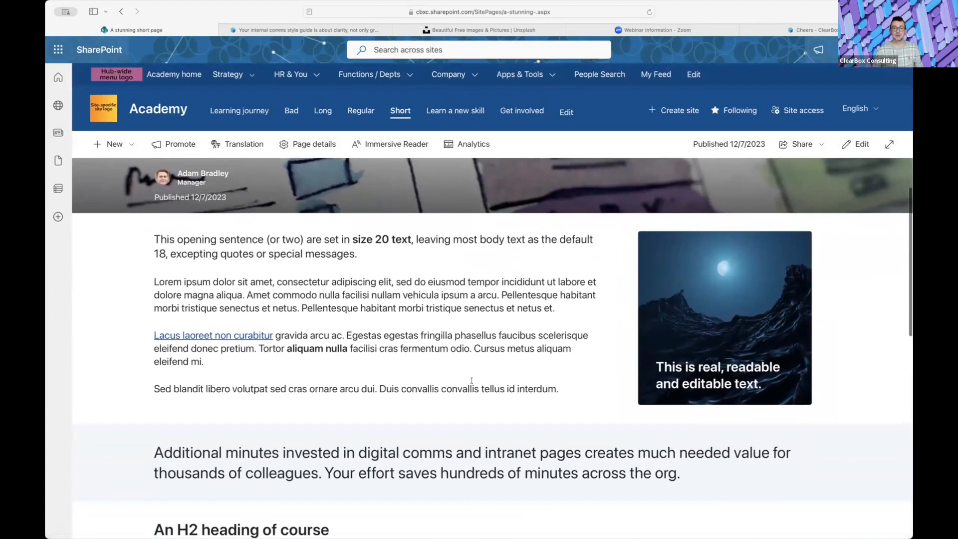
{"action": "scroll", "coordinate": [472, 381], "scroll_direction": "down", "scroll_amount": 1}
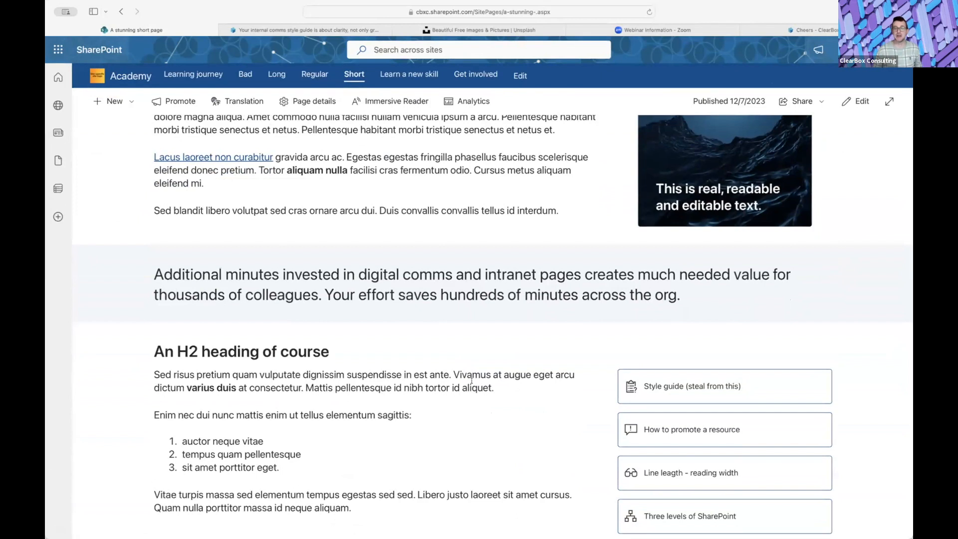
{"action": "scroll", "coordinate": [471, 381], "scroll_direction": "down", "scroll_amount": 6}
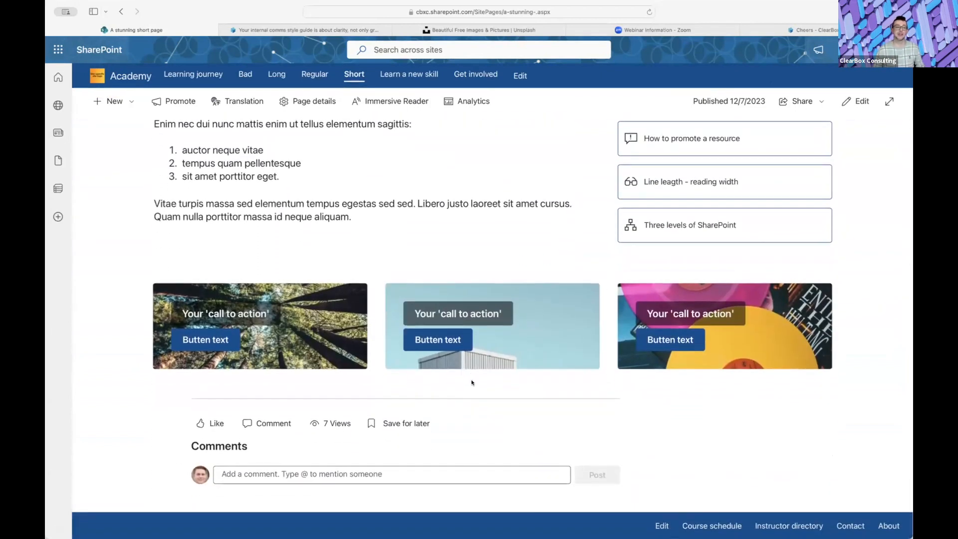
{"action": "scroll", "coordinate": [471, 382], "scroll_direction": "up", "scroll_amount": 15}
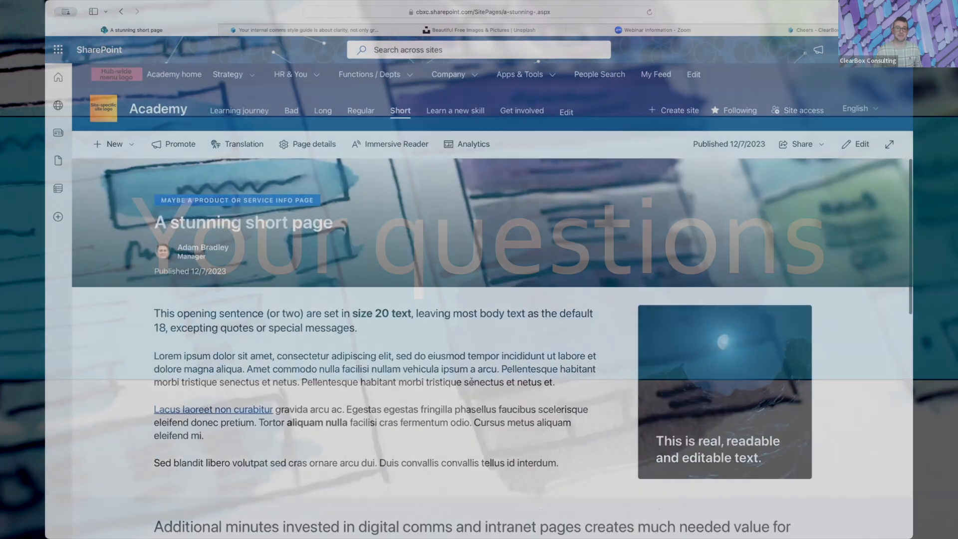